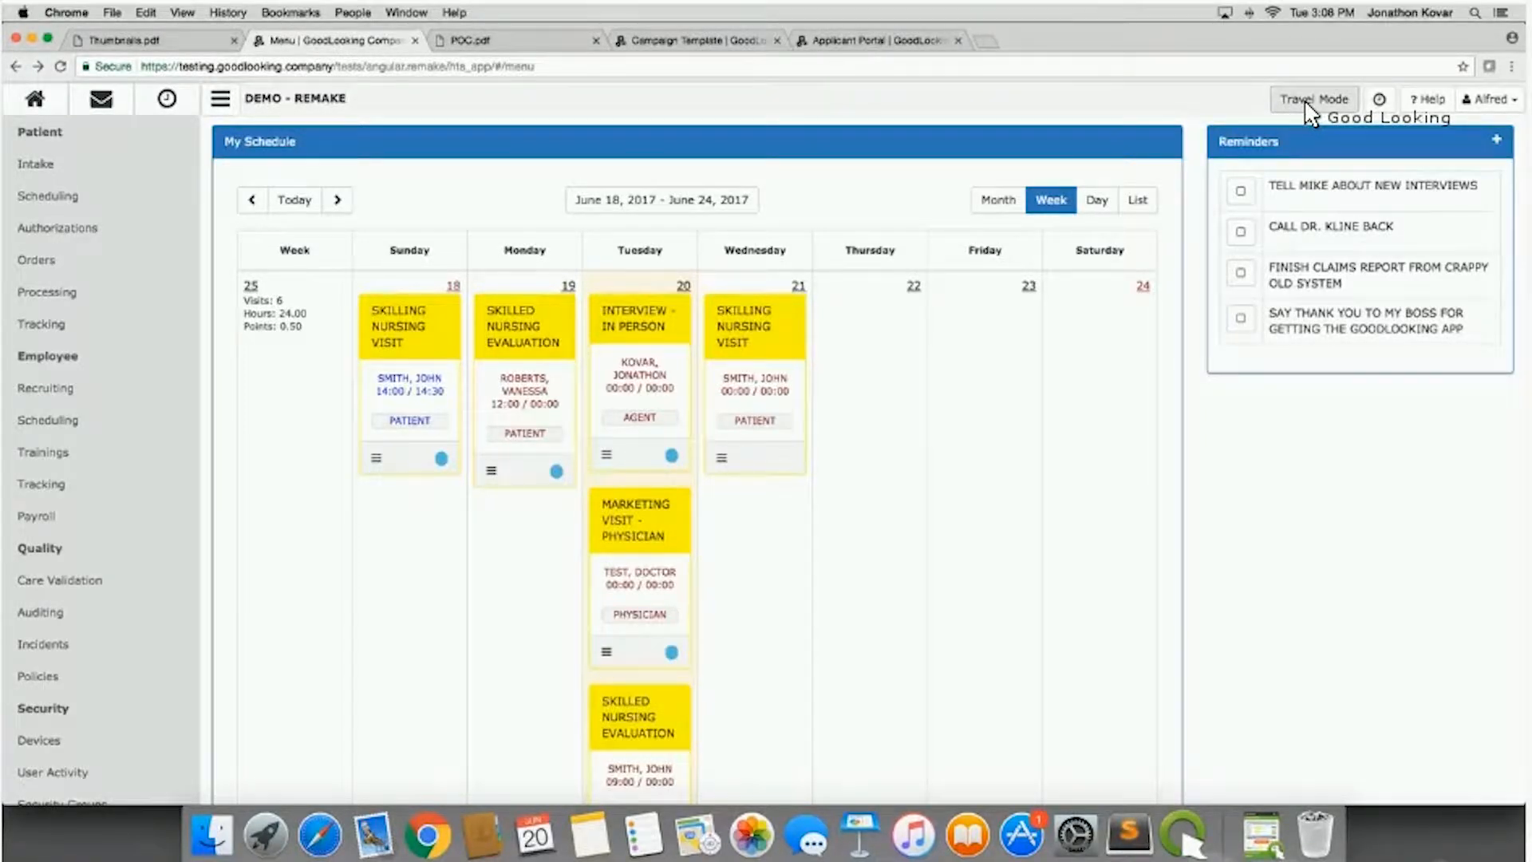
Switch to Travel Mode and show the driving route to the Skilled Nursing Evaluation visit on the map.
left_click(1306, 102)
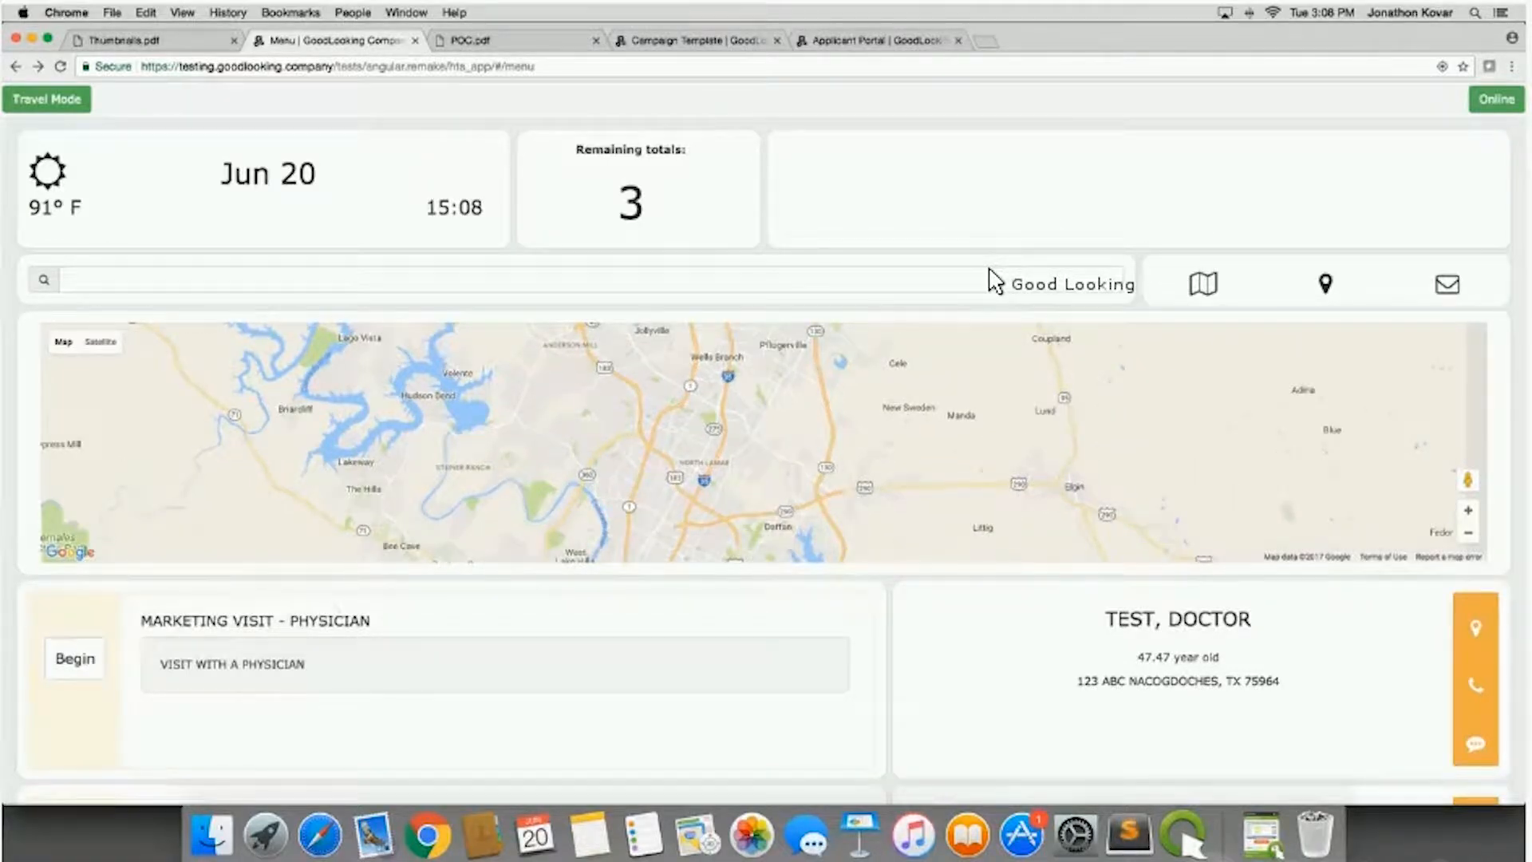
scroll(1034, 710, "down", 1)
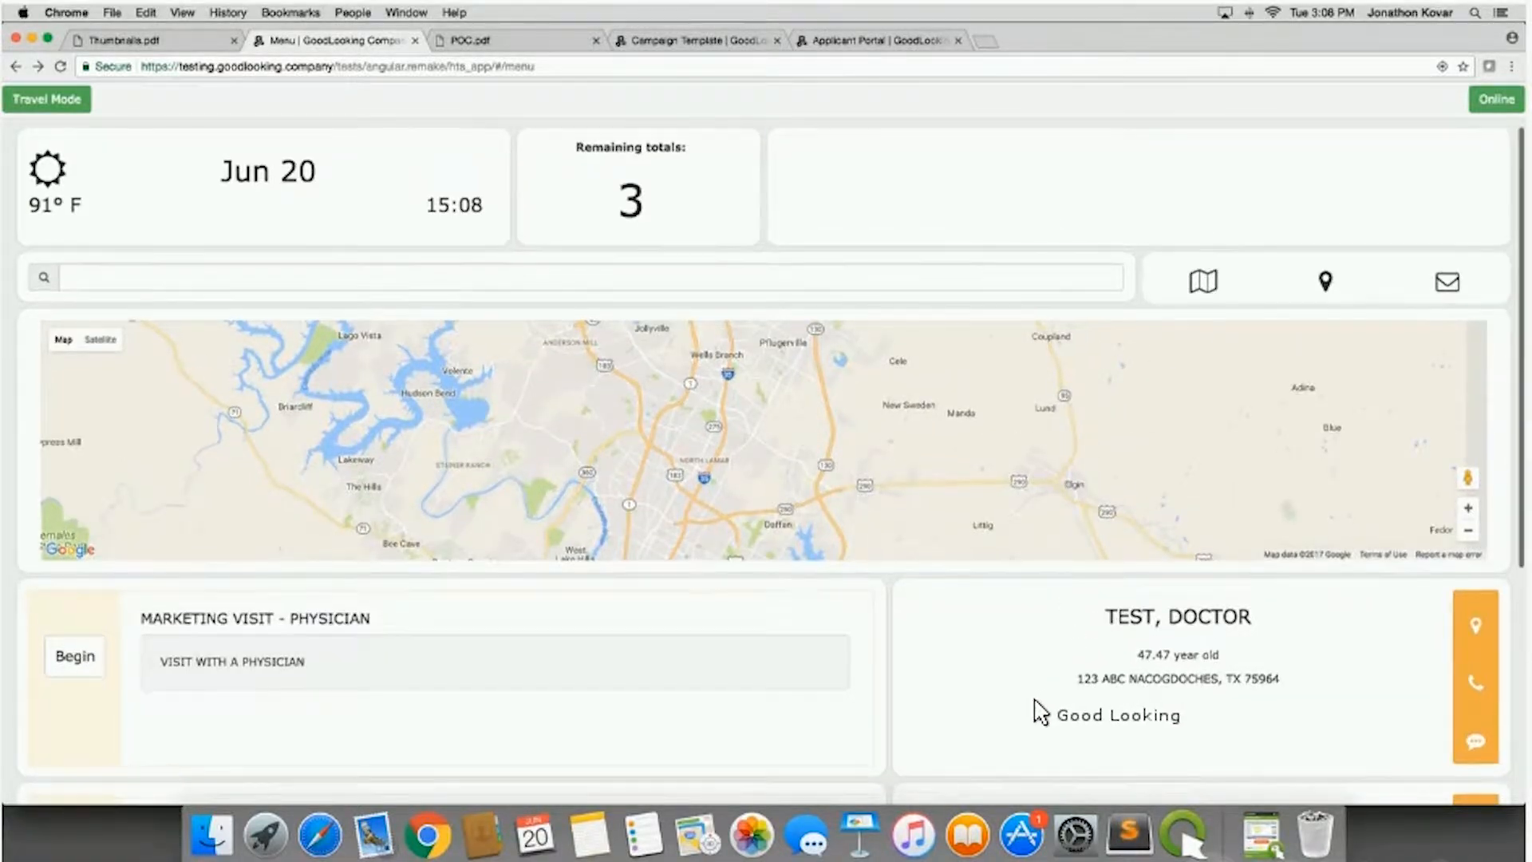
scroll(1035, 710, "down", 3)
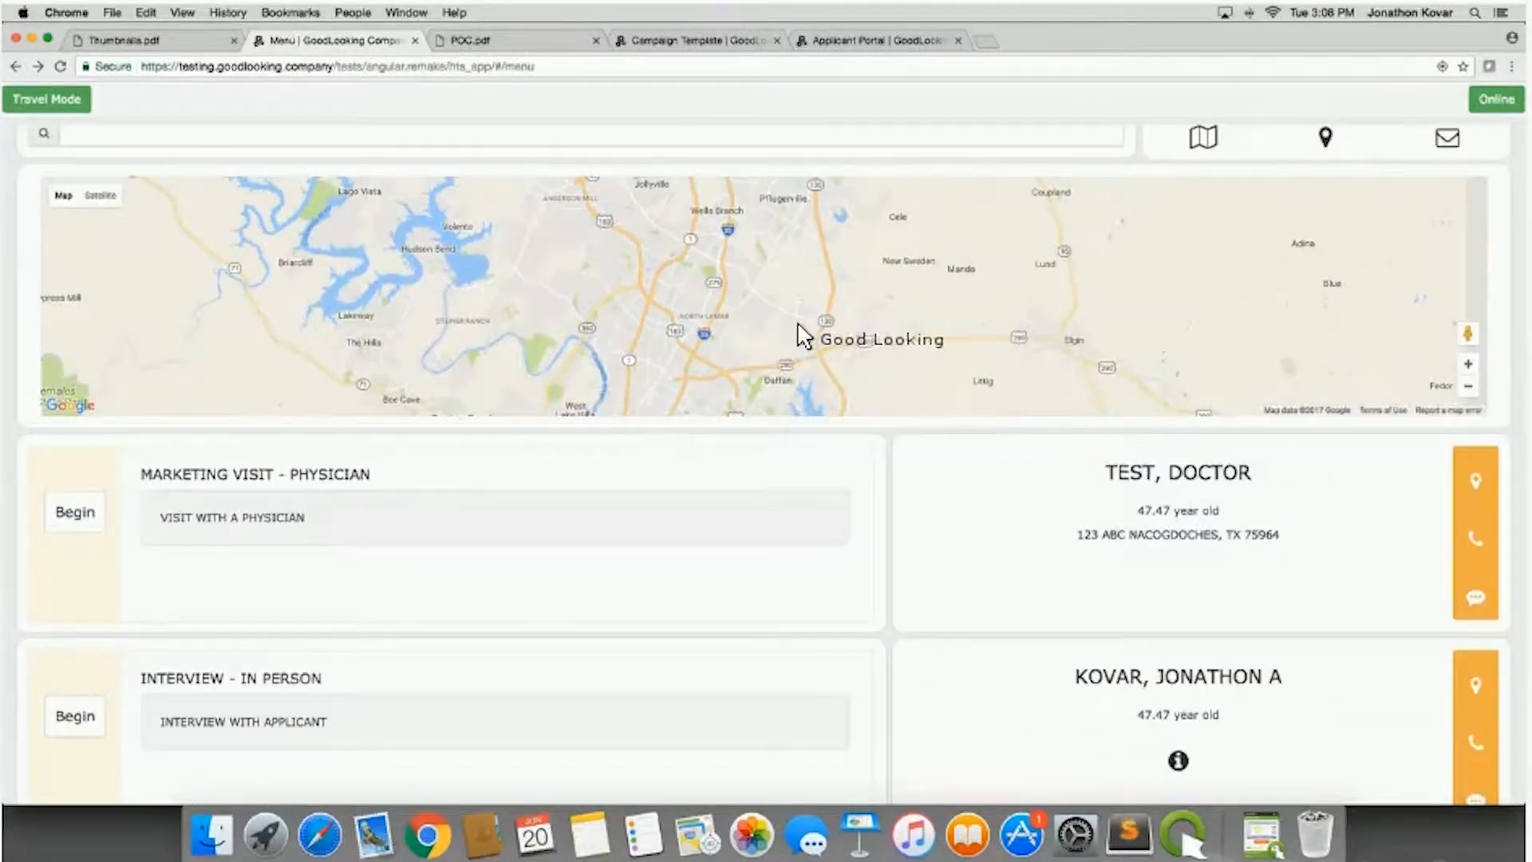
scroll(897, 534, "down", 4)
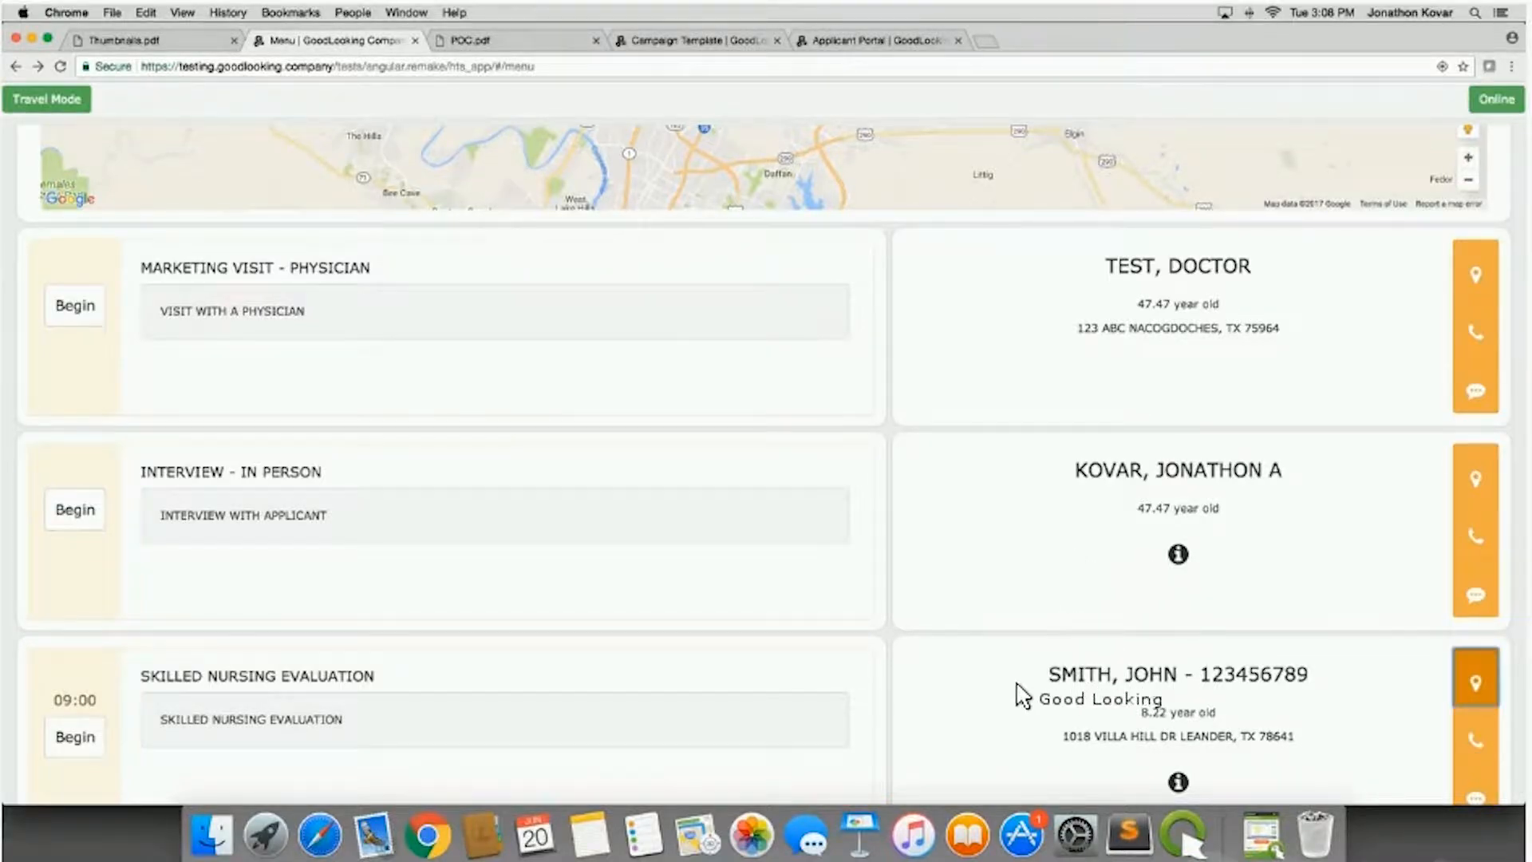
scroll(1012, 702, "up", 5)
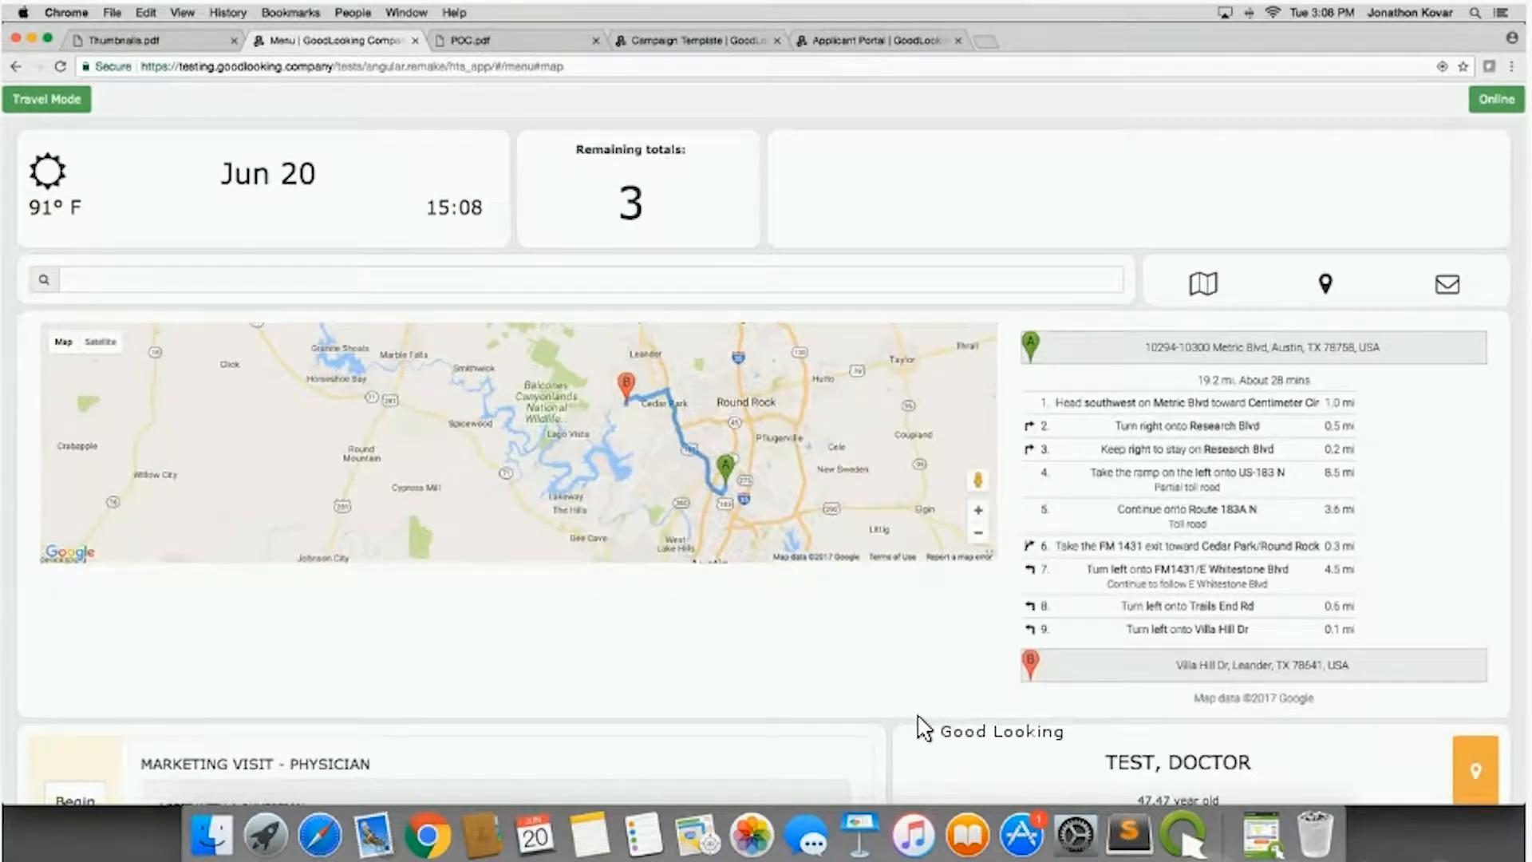
Open the evaluation form of the Interview - In Person visit, look over its scoring sections and close it.
scroll(919, 722, "down", 1)
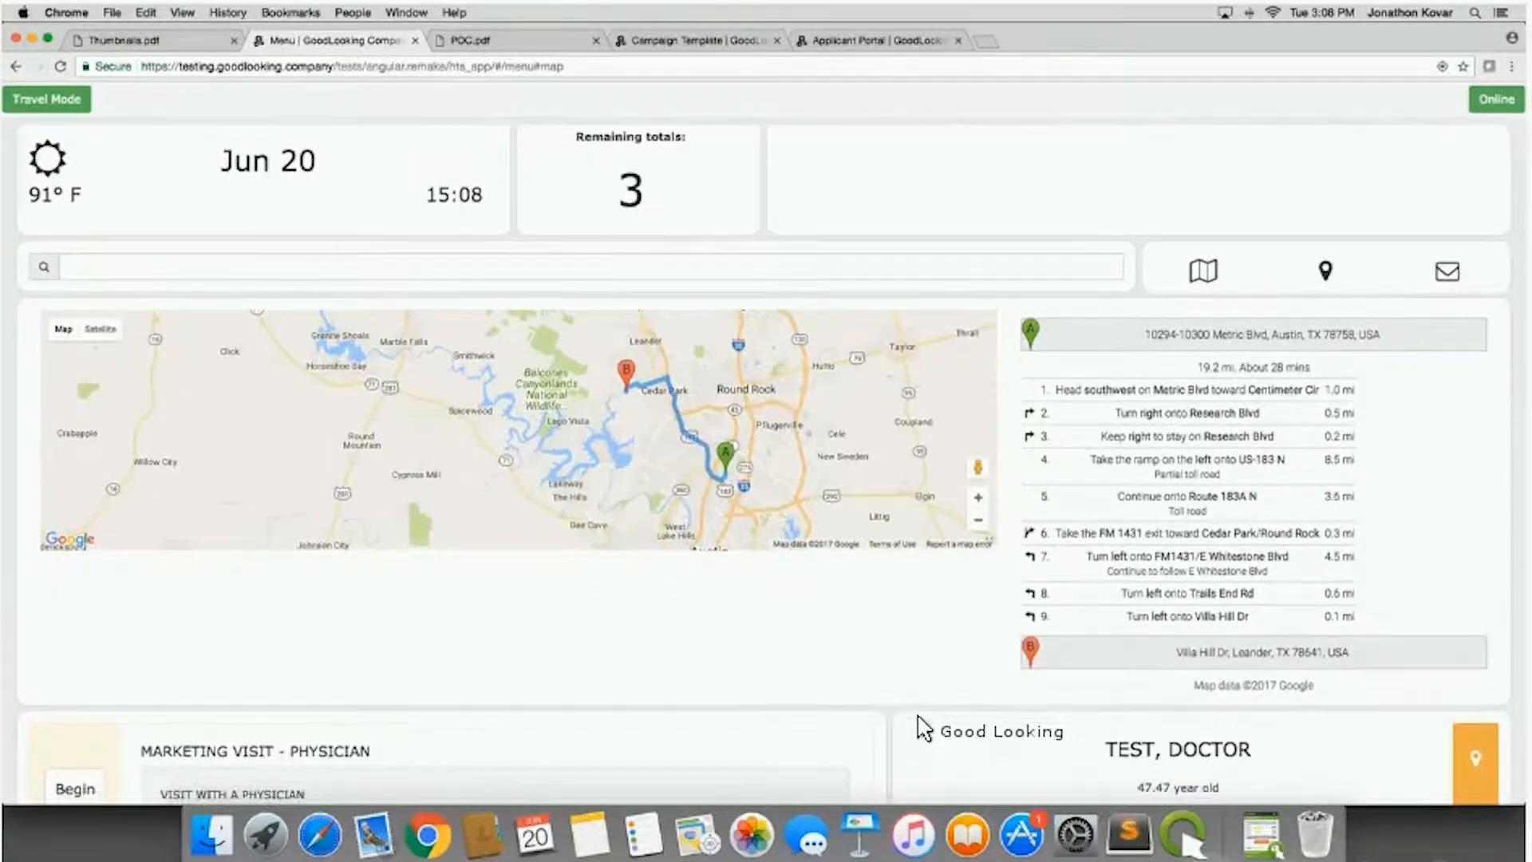
scroll(923, 727, "down", 5)
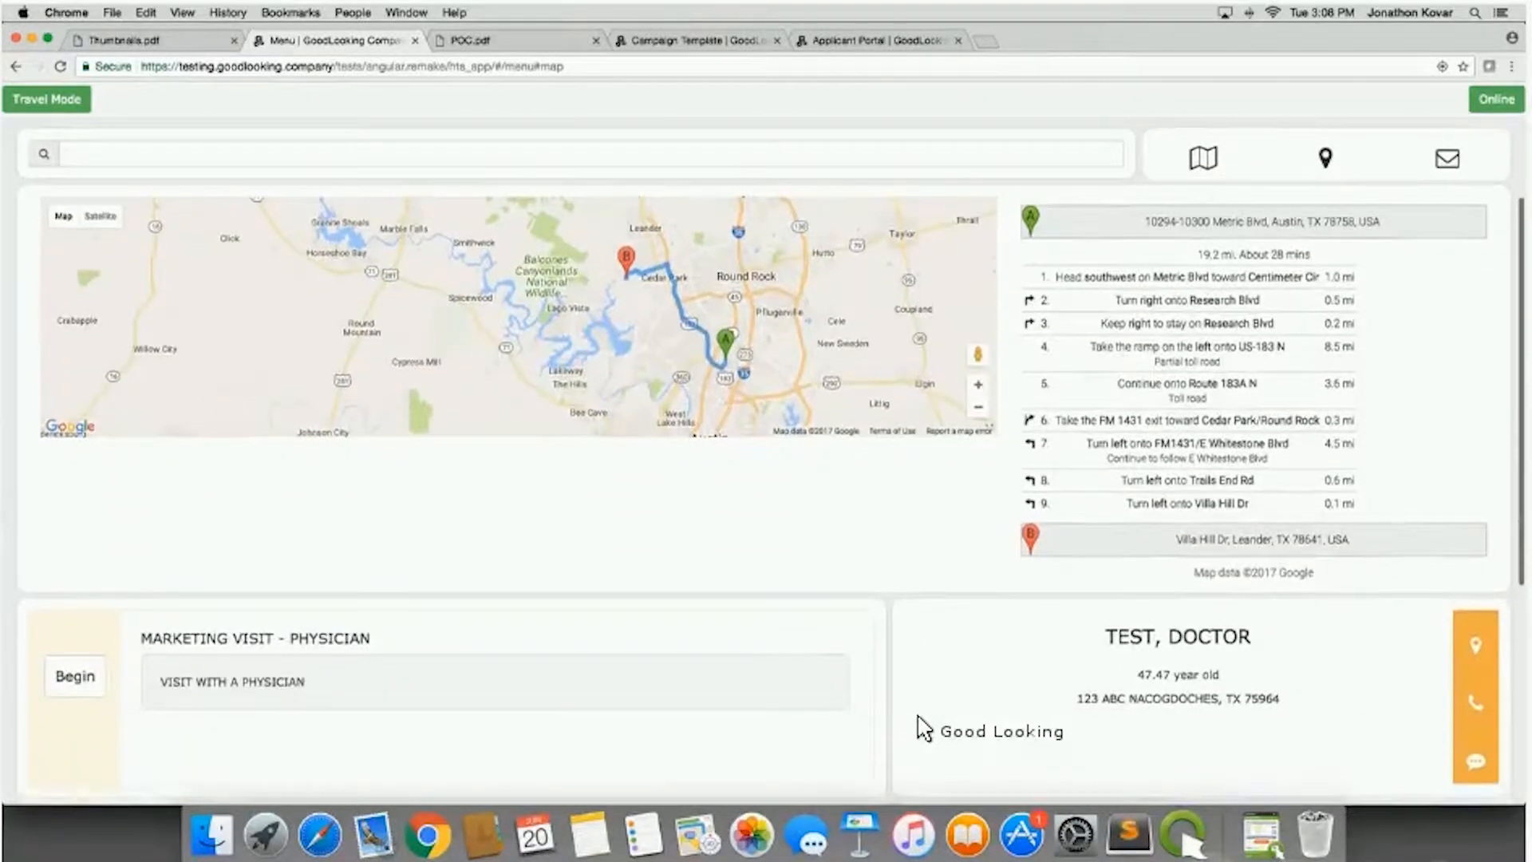
scroll(923, 727, "down", 5)
scroll(923, 727, "down", 10)
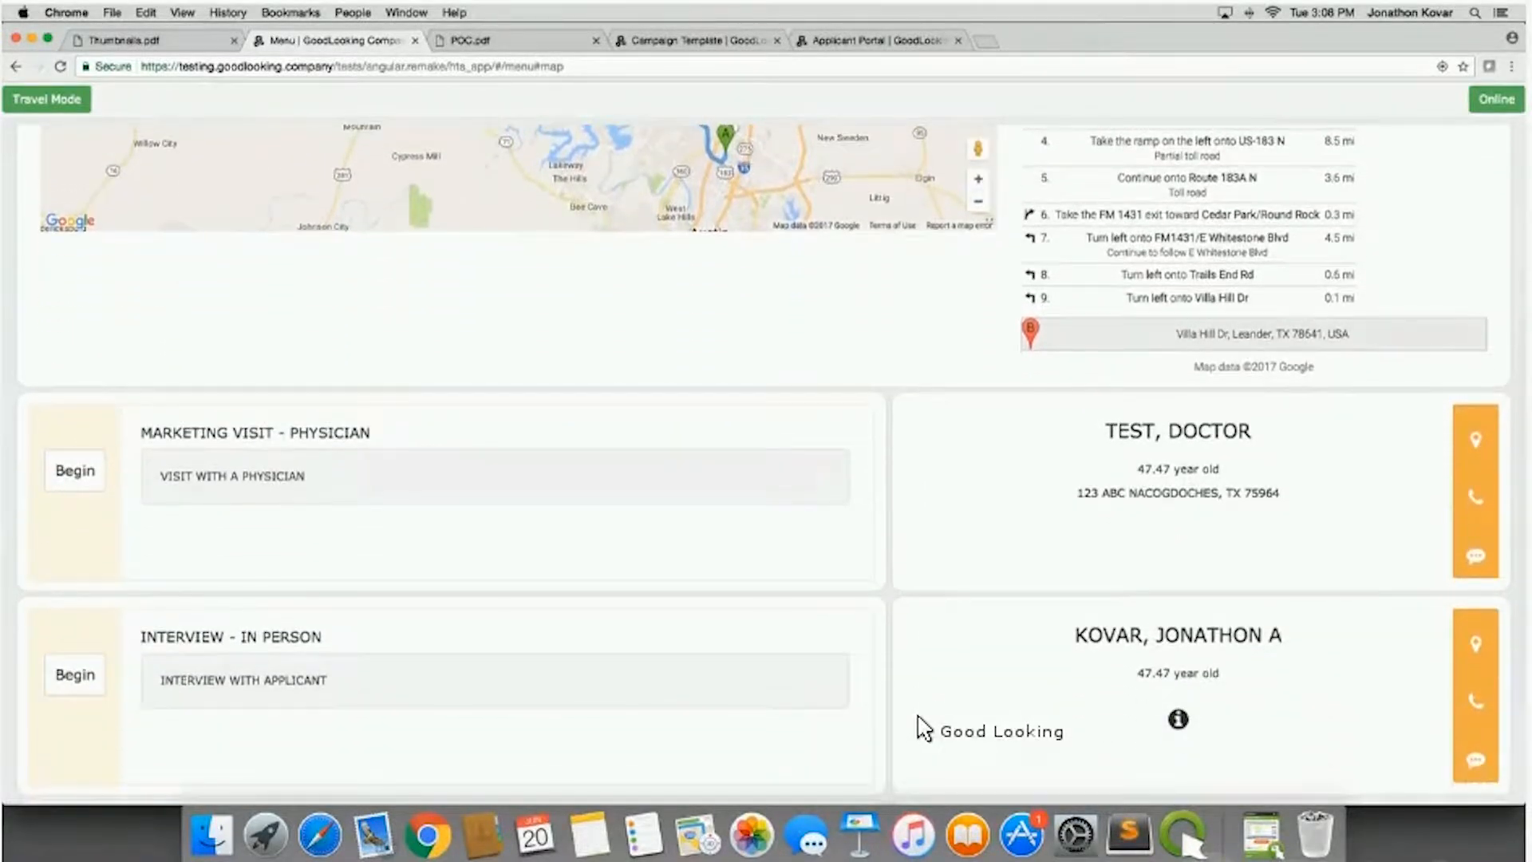
scroll(919, 722, "down", 4)
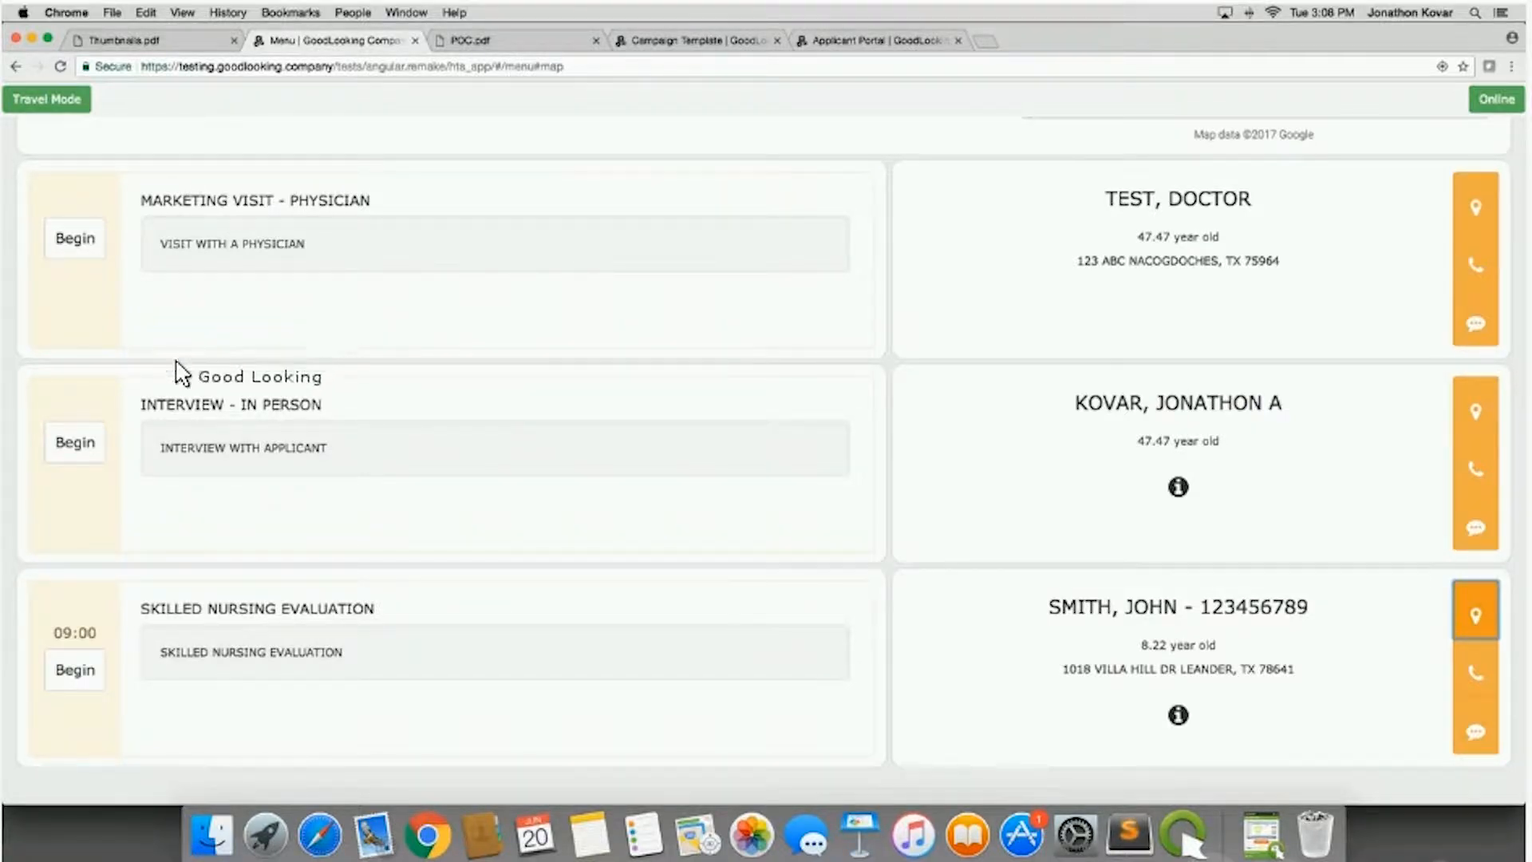
left_click(86, 448)
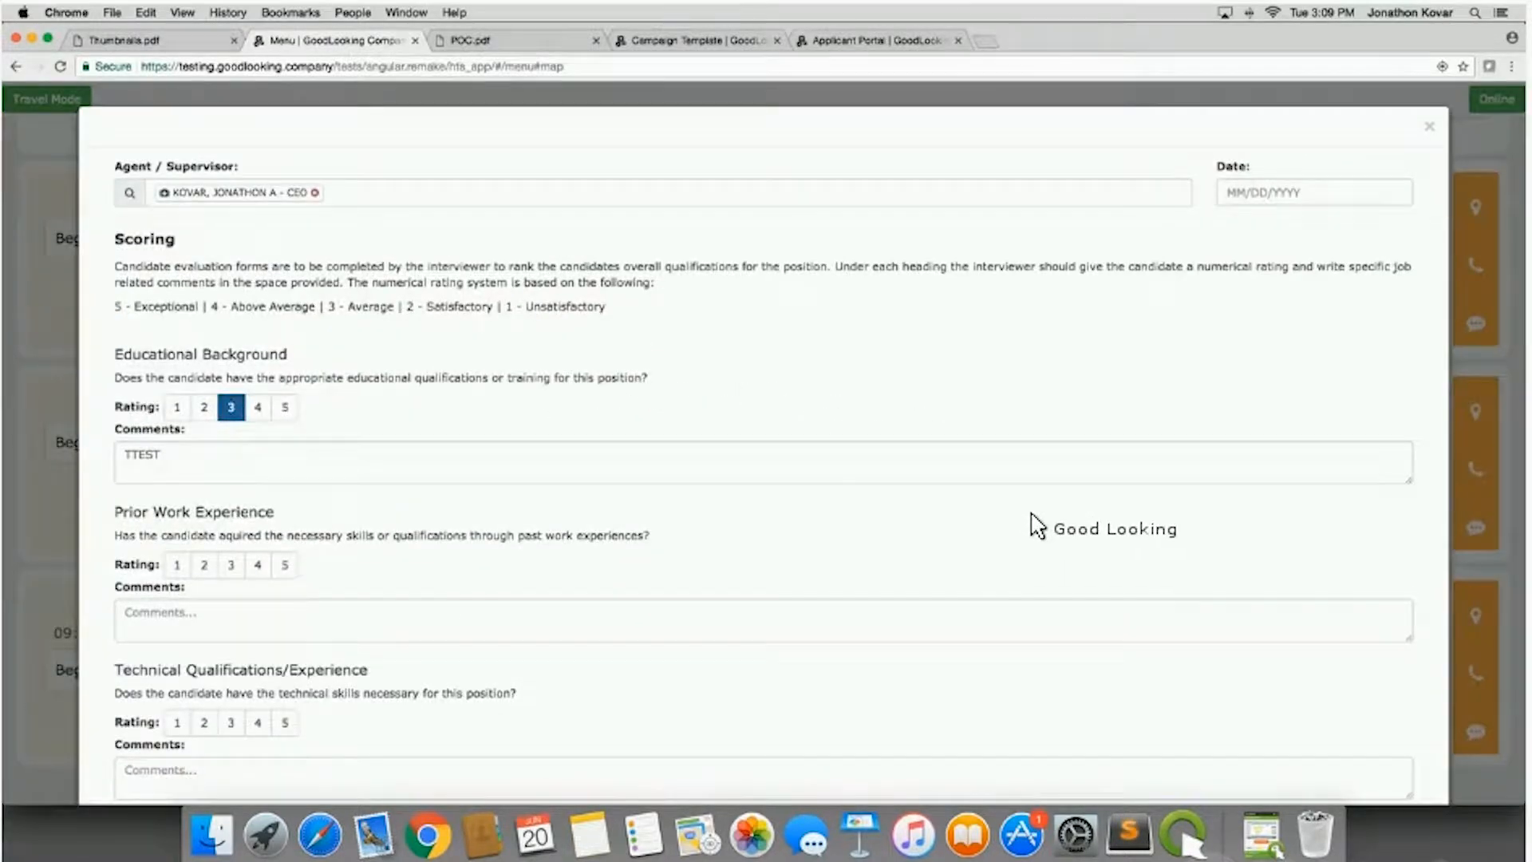
scroll(1037, 527, "down", 3)
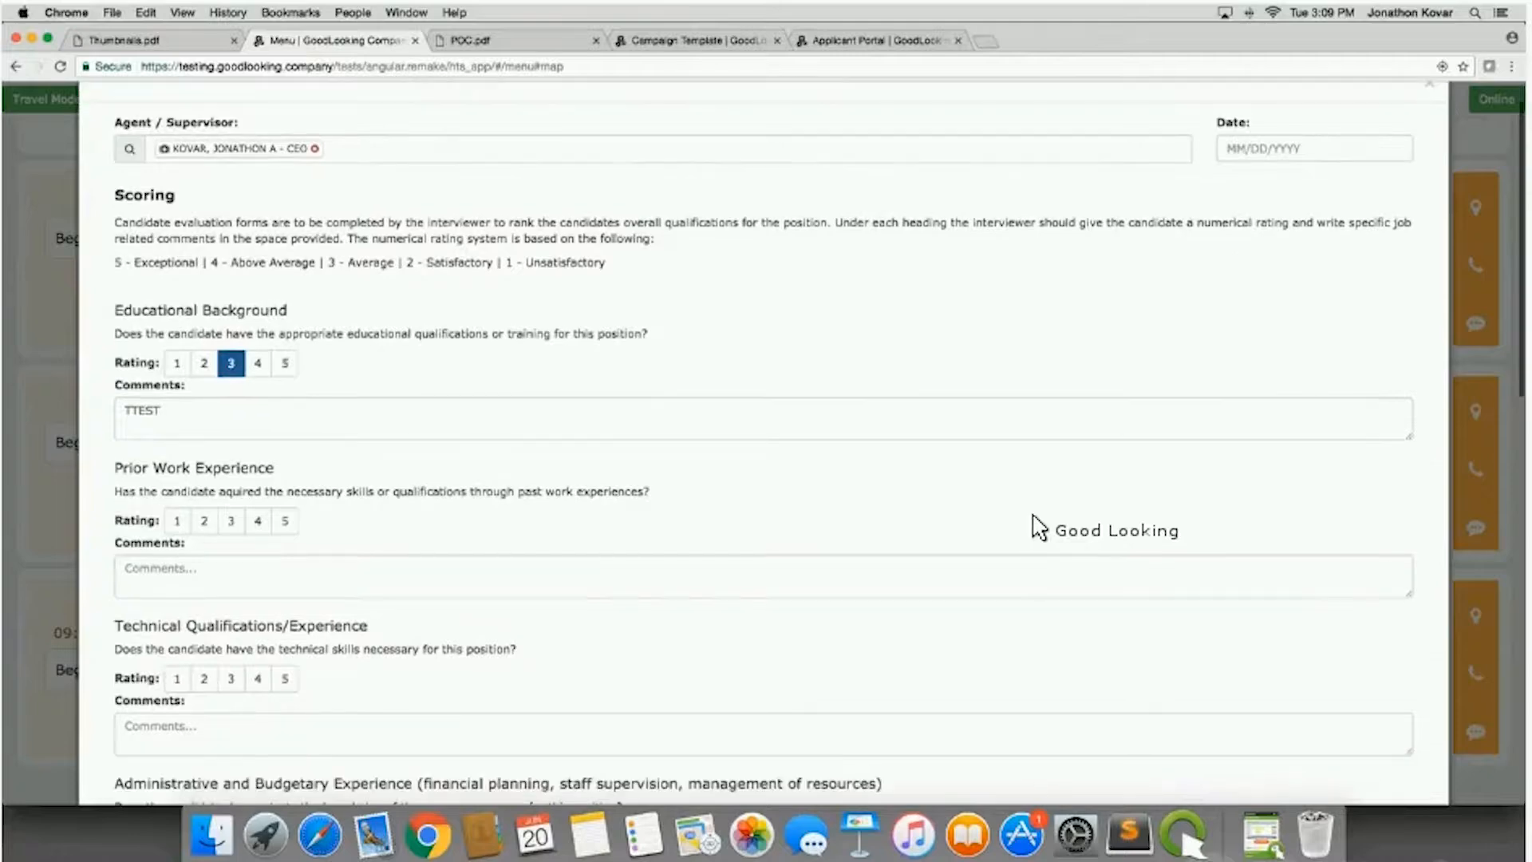
scroll(1037, 527, "up", 3)
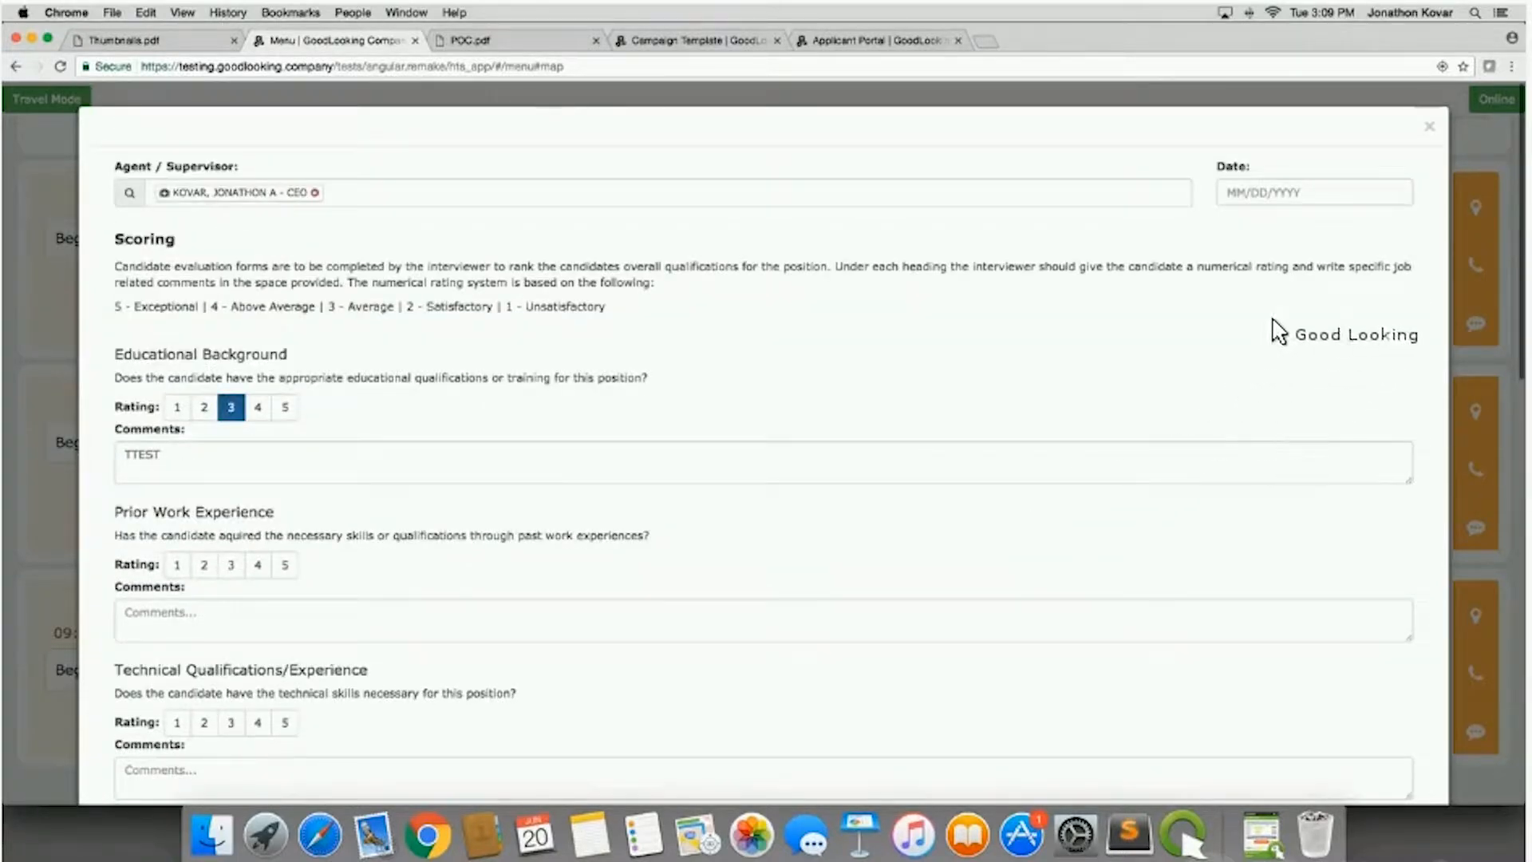
left_click(1429, 128)
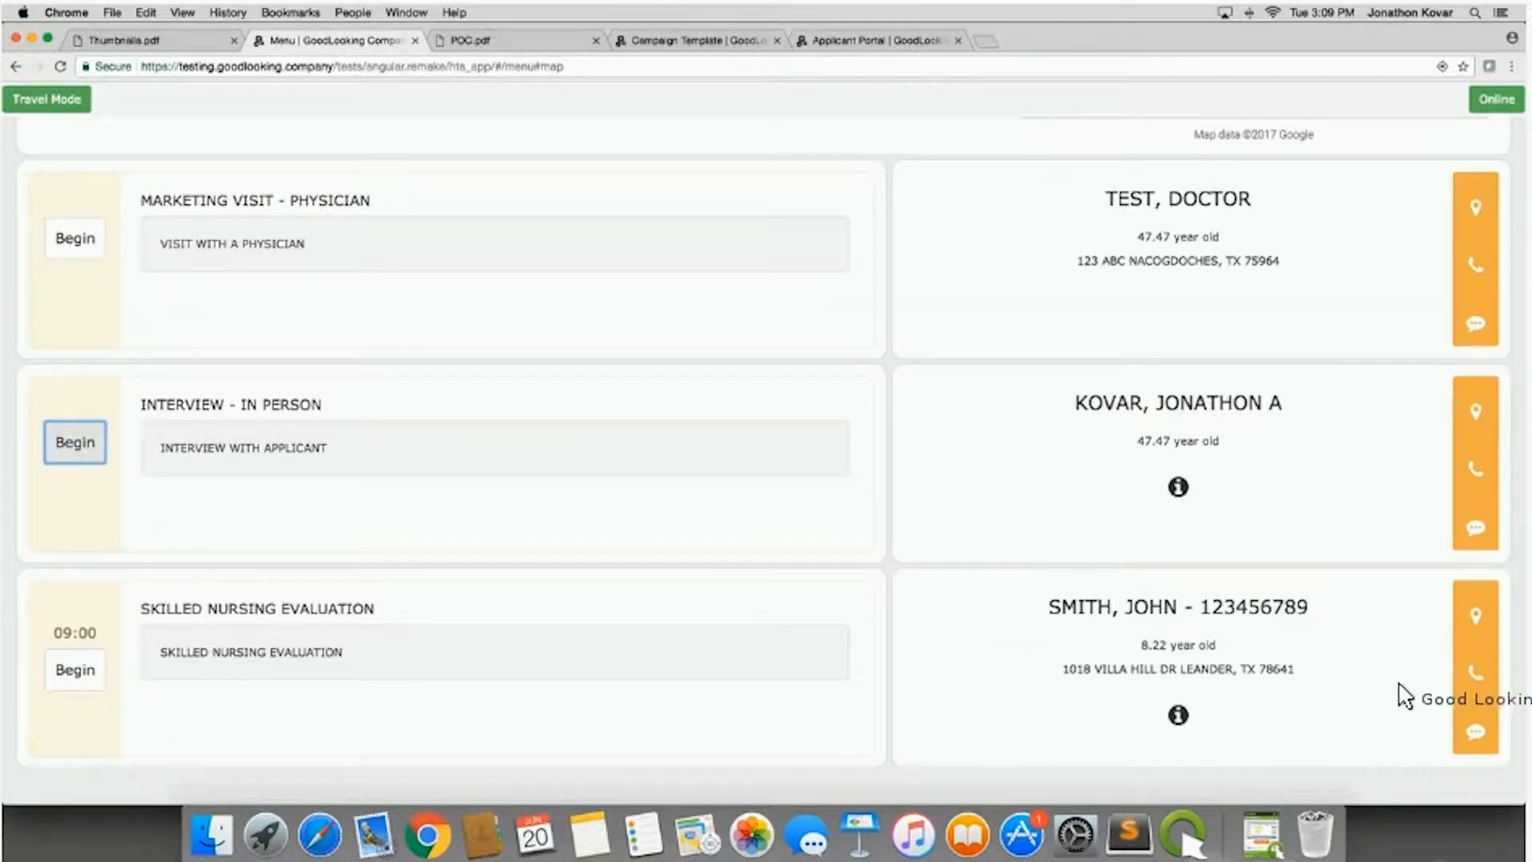
View the phone contacts for the Skilled Nursing Evaluation visit and close them.
left_click(1476, 667)
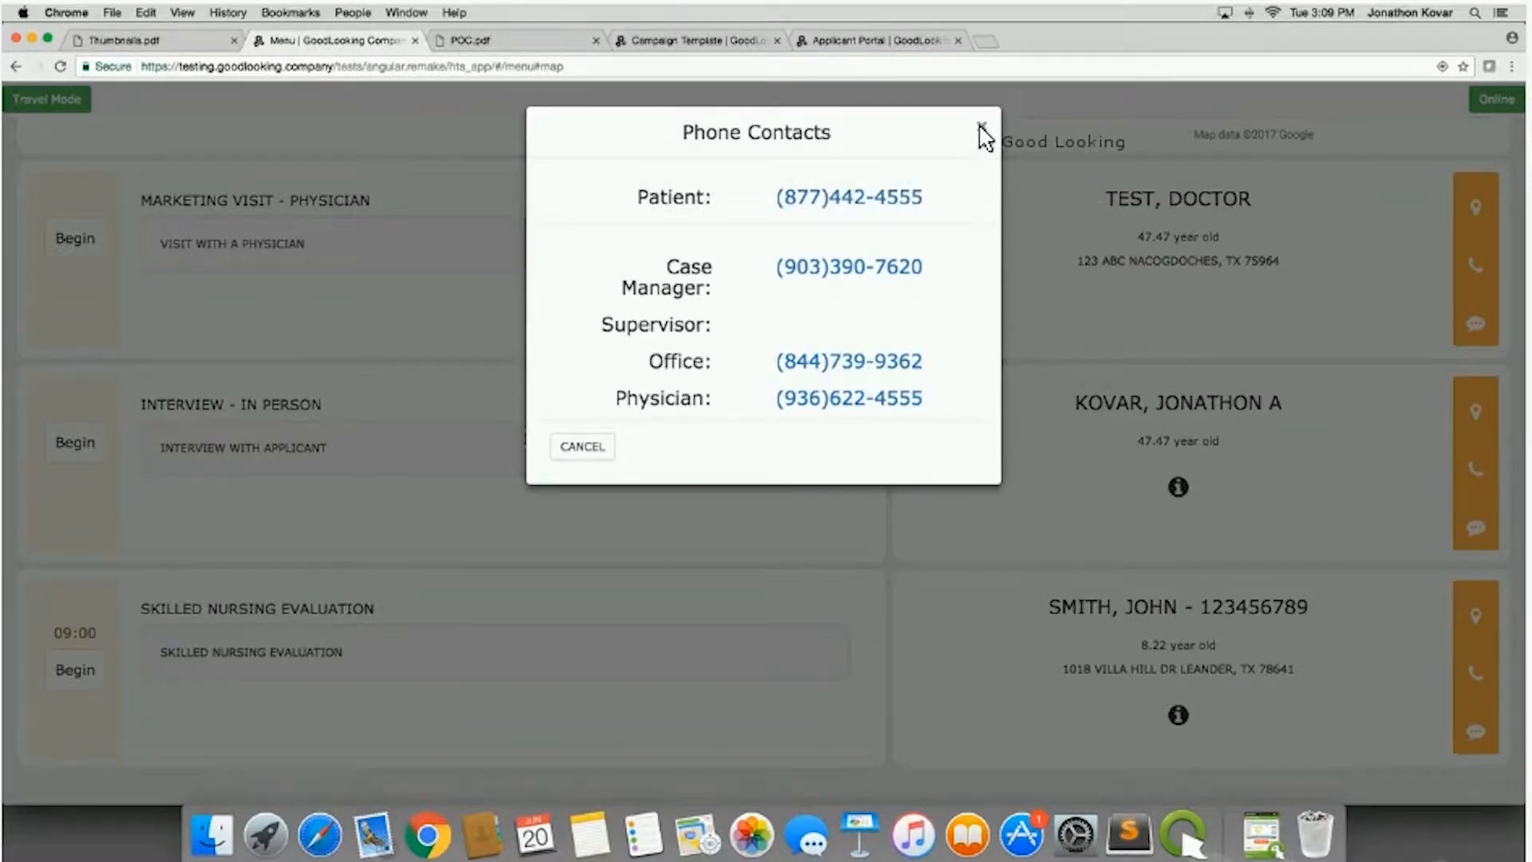
left_click(1027, 192)
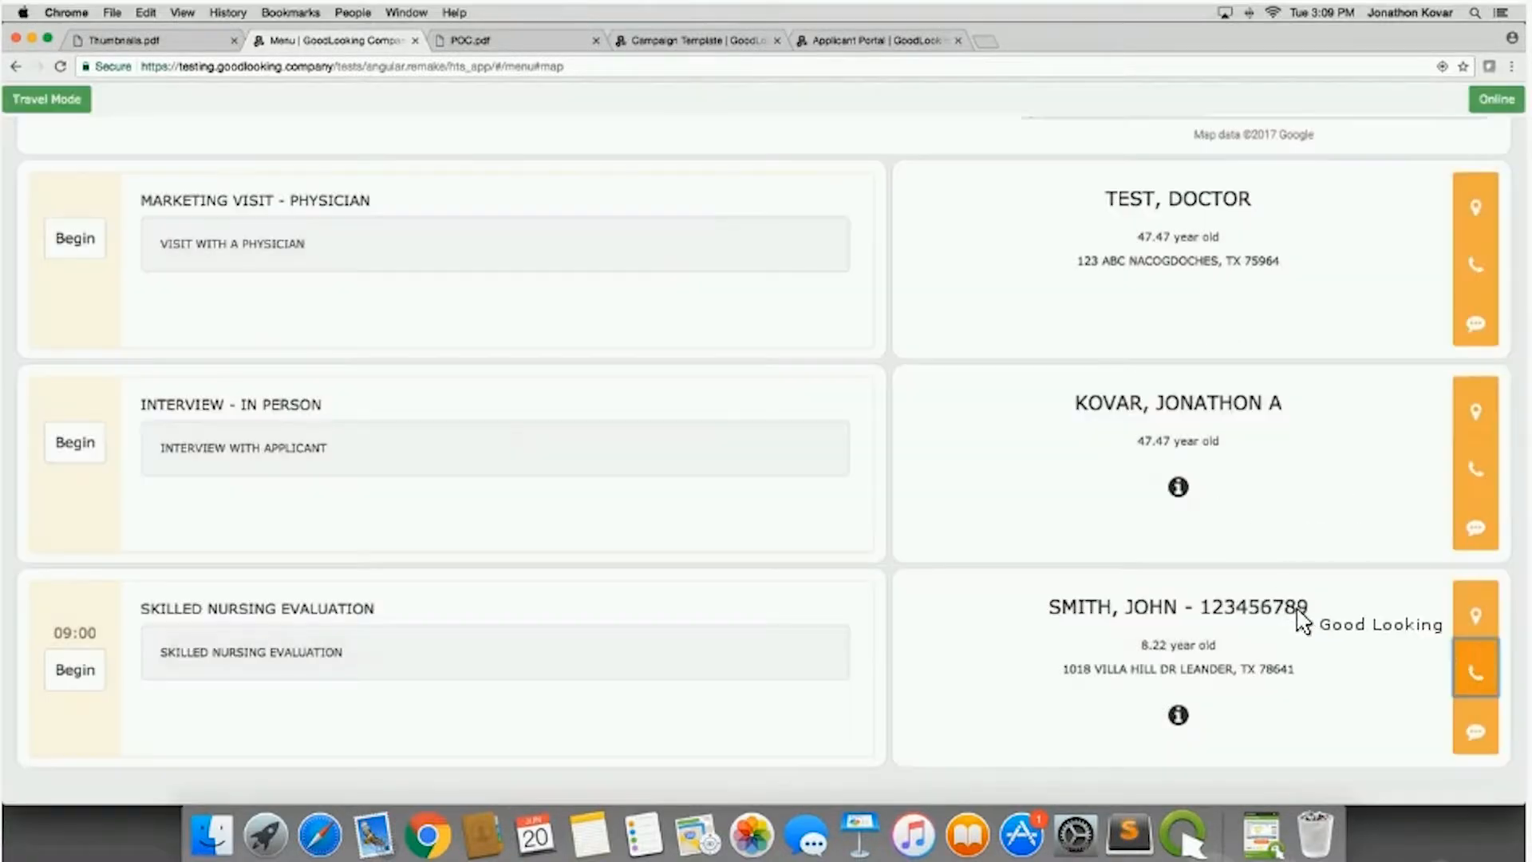
Try to send the Running Late message "I am running late by 10 minutes" to the visit's patient and case manager, and close the dialog.
left_click(1484, 728)
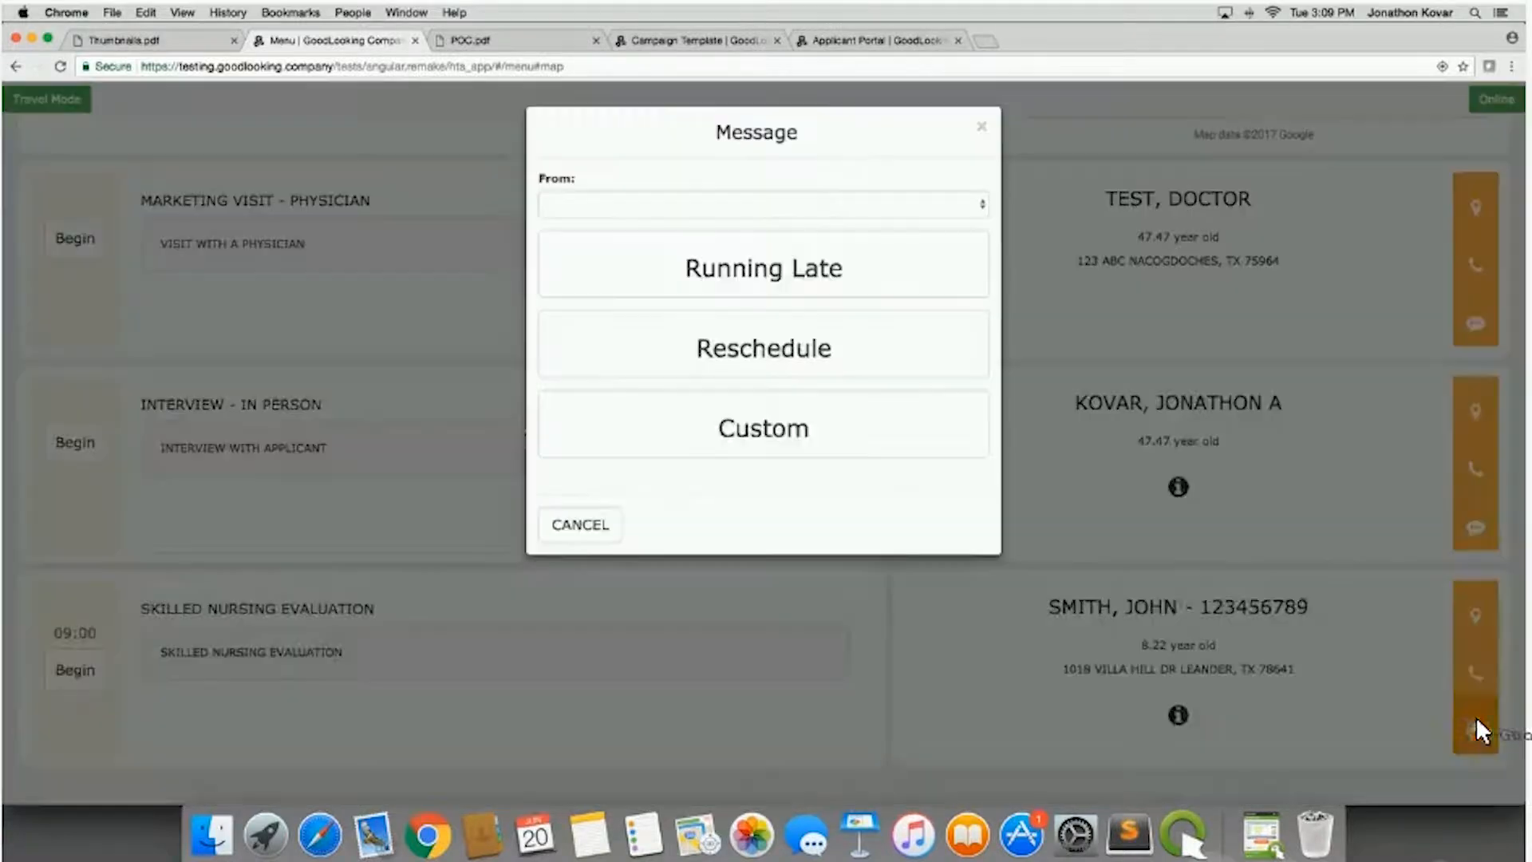
left_click(747, 287)
left_click(753, 201)
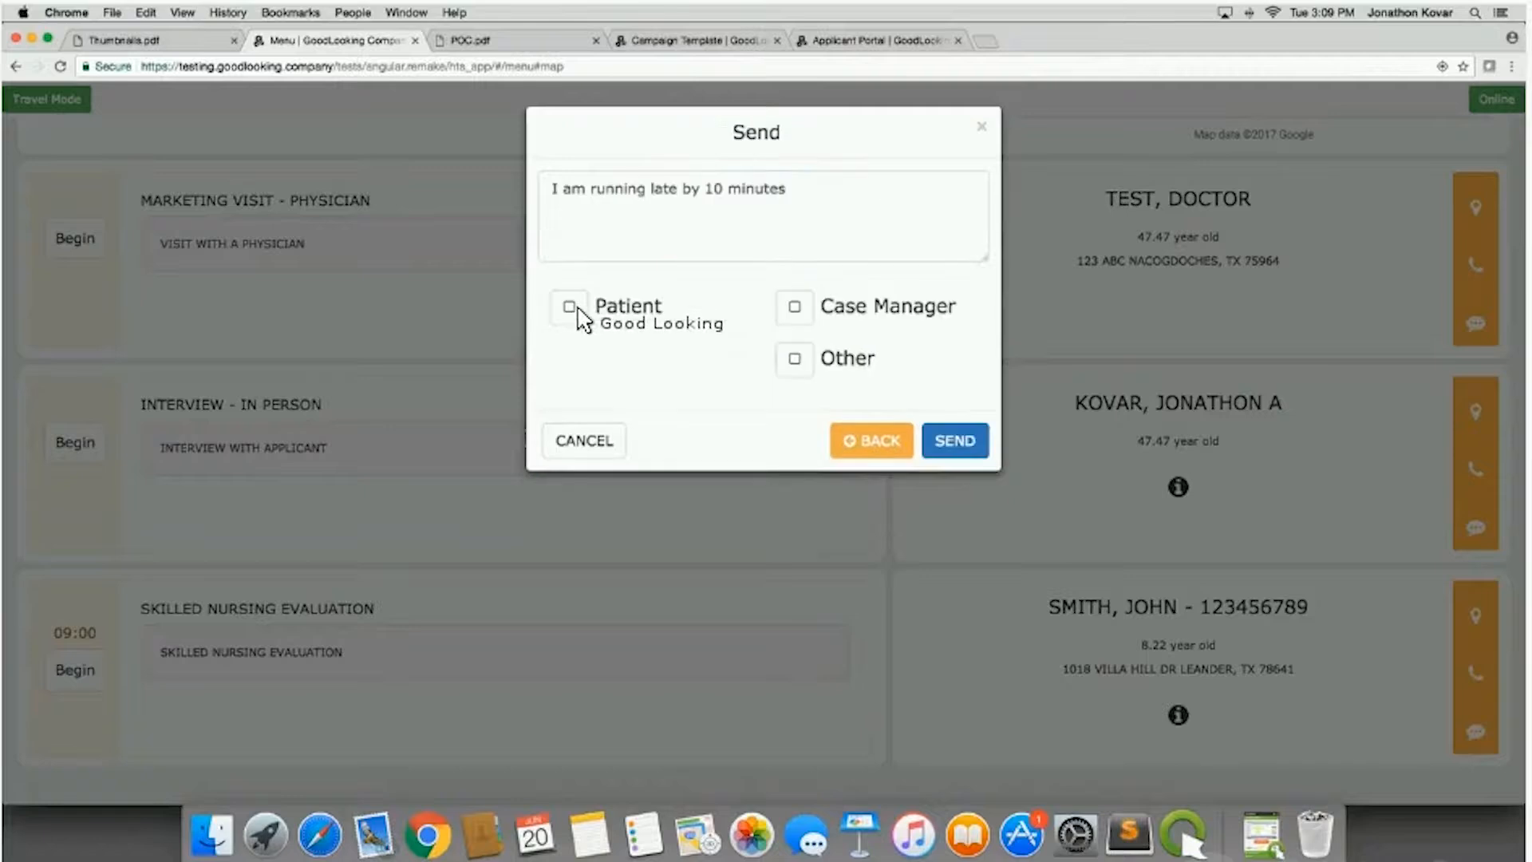
left_click(574, 312)
left_click(796, 317)
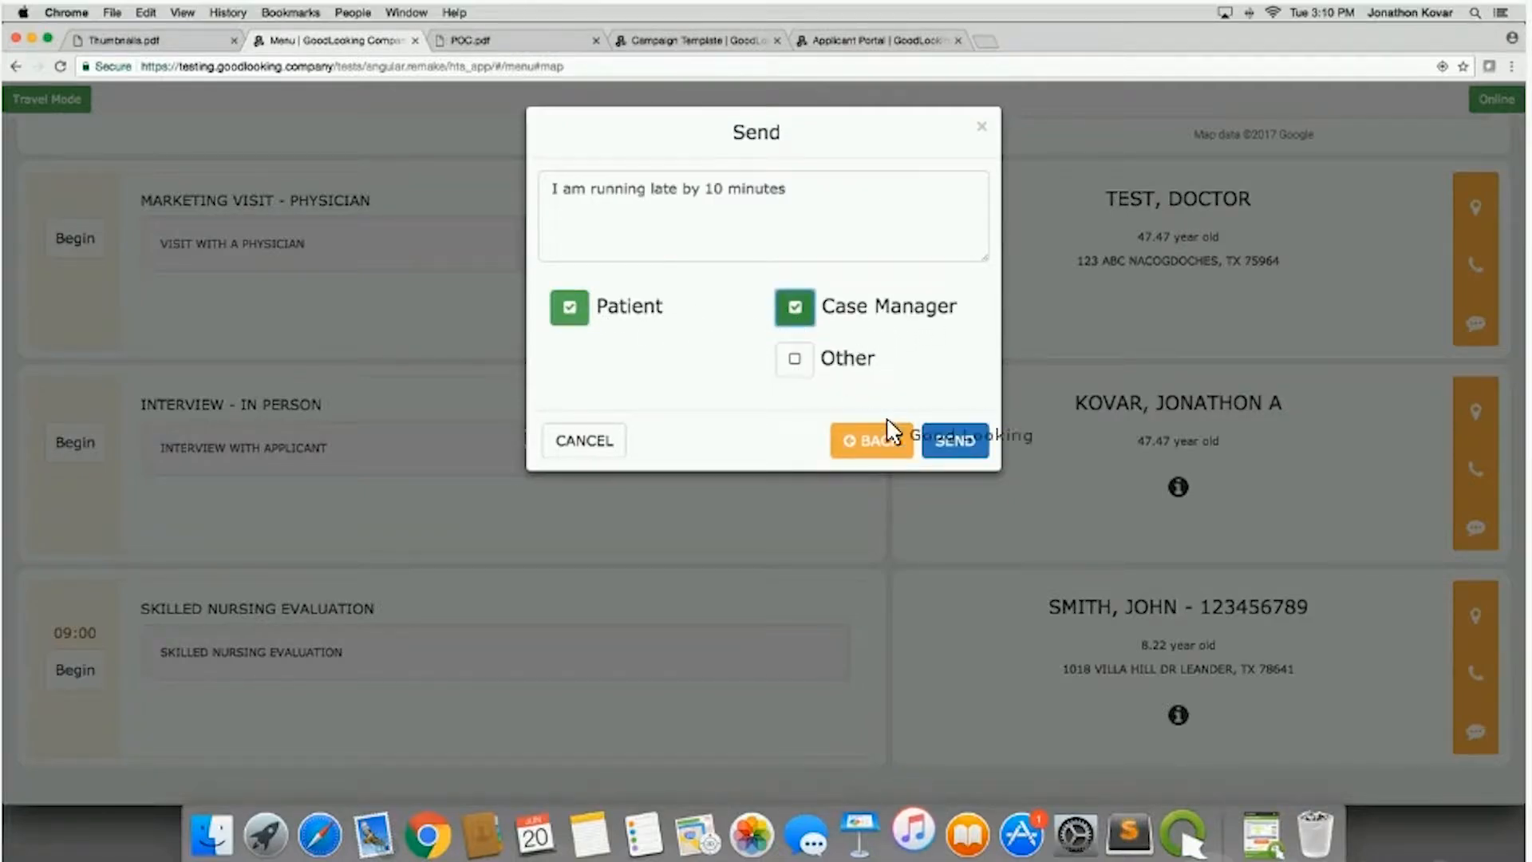
left_click(951, 429)
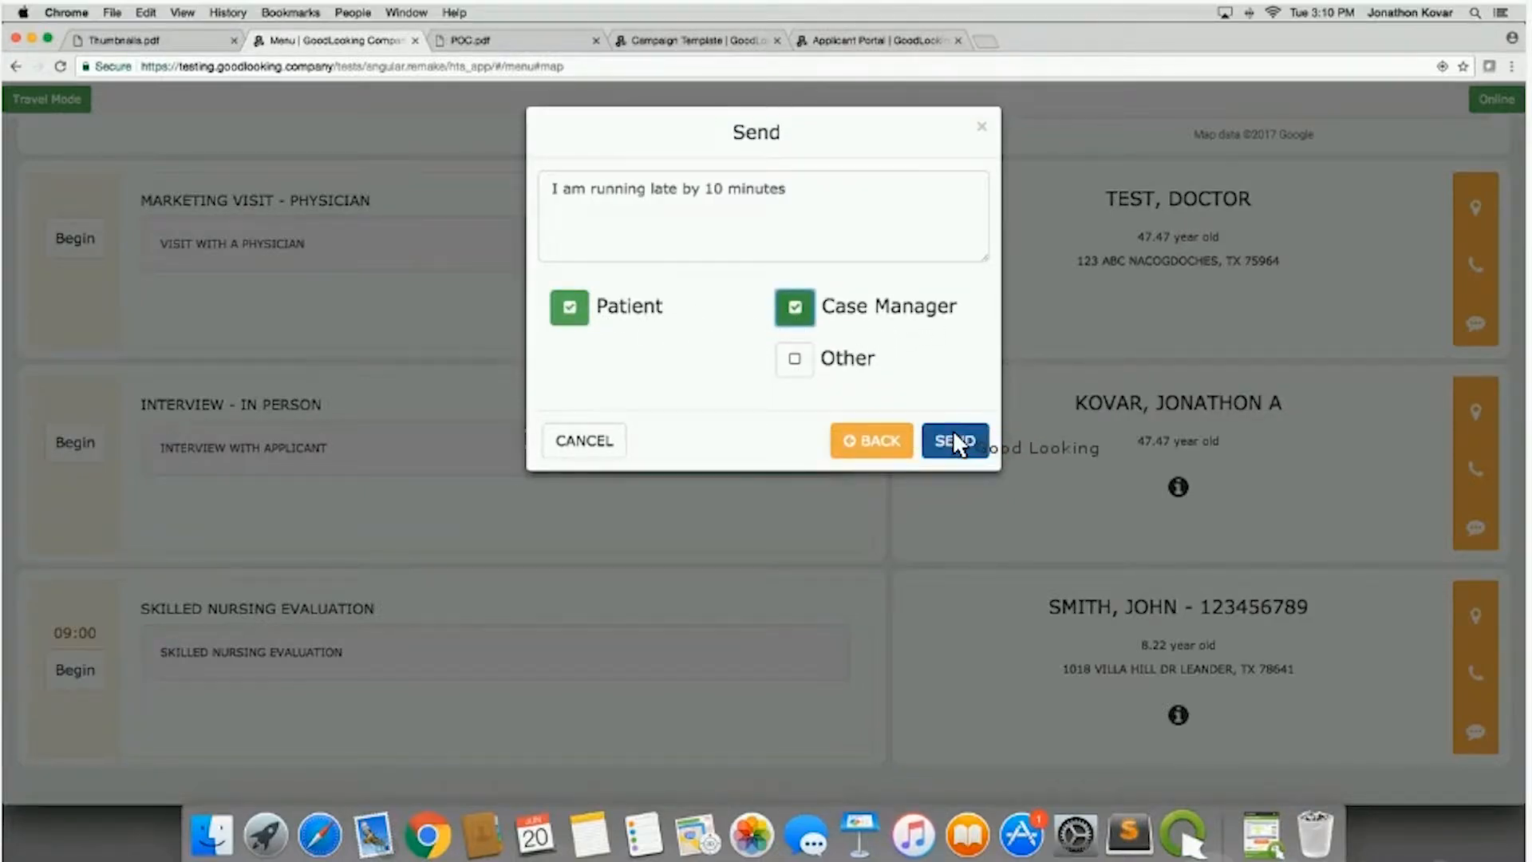
left_click(982, 128)
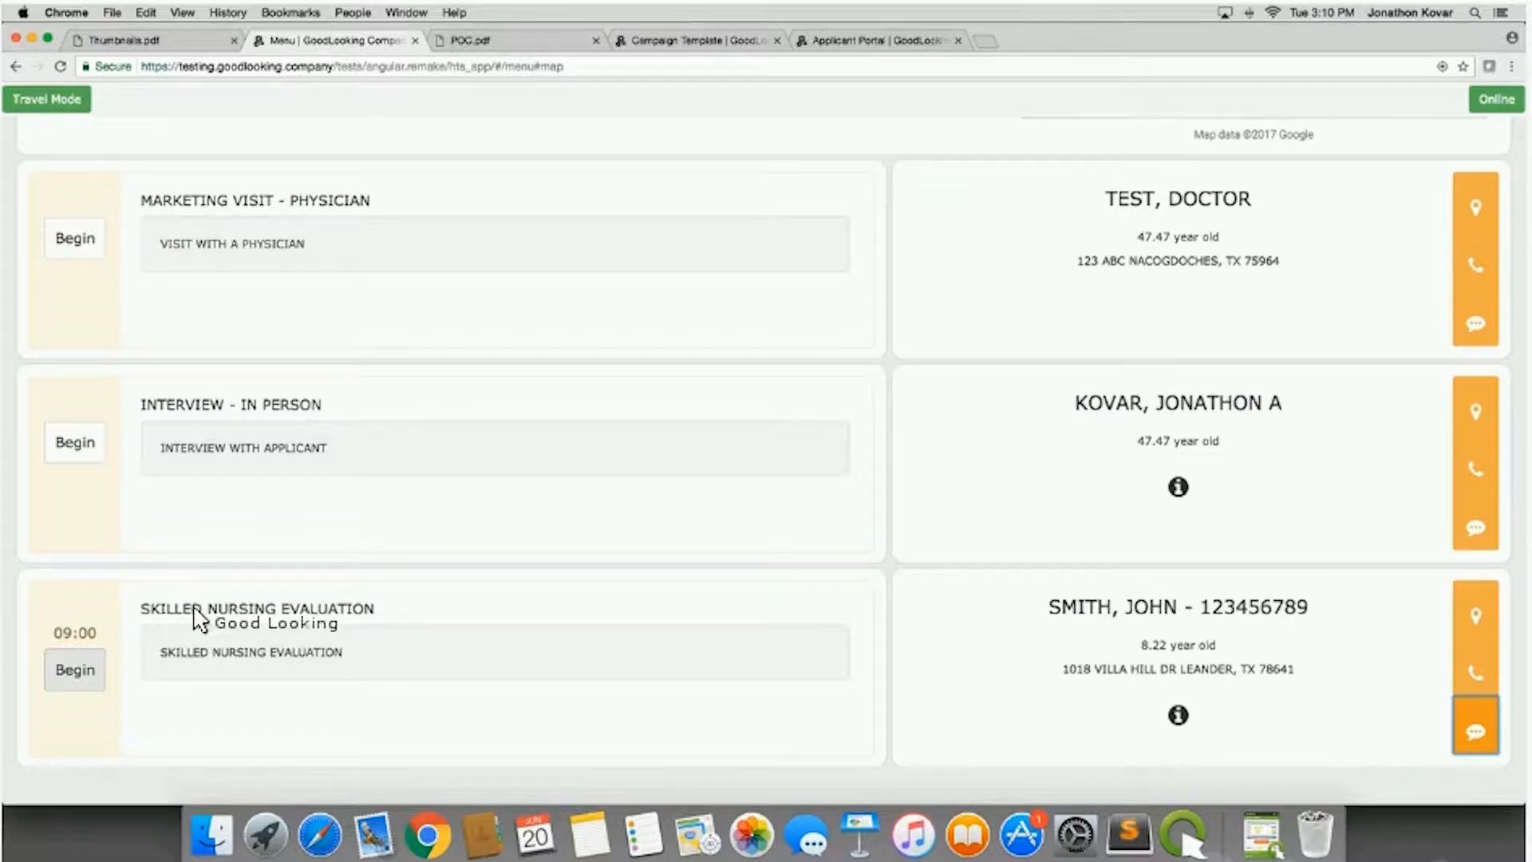
Begin the Skilled Nursing Evaluation visit and look over its links and list of forms.
left_click(71, 679)
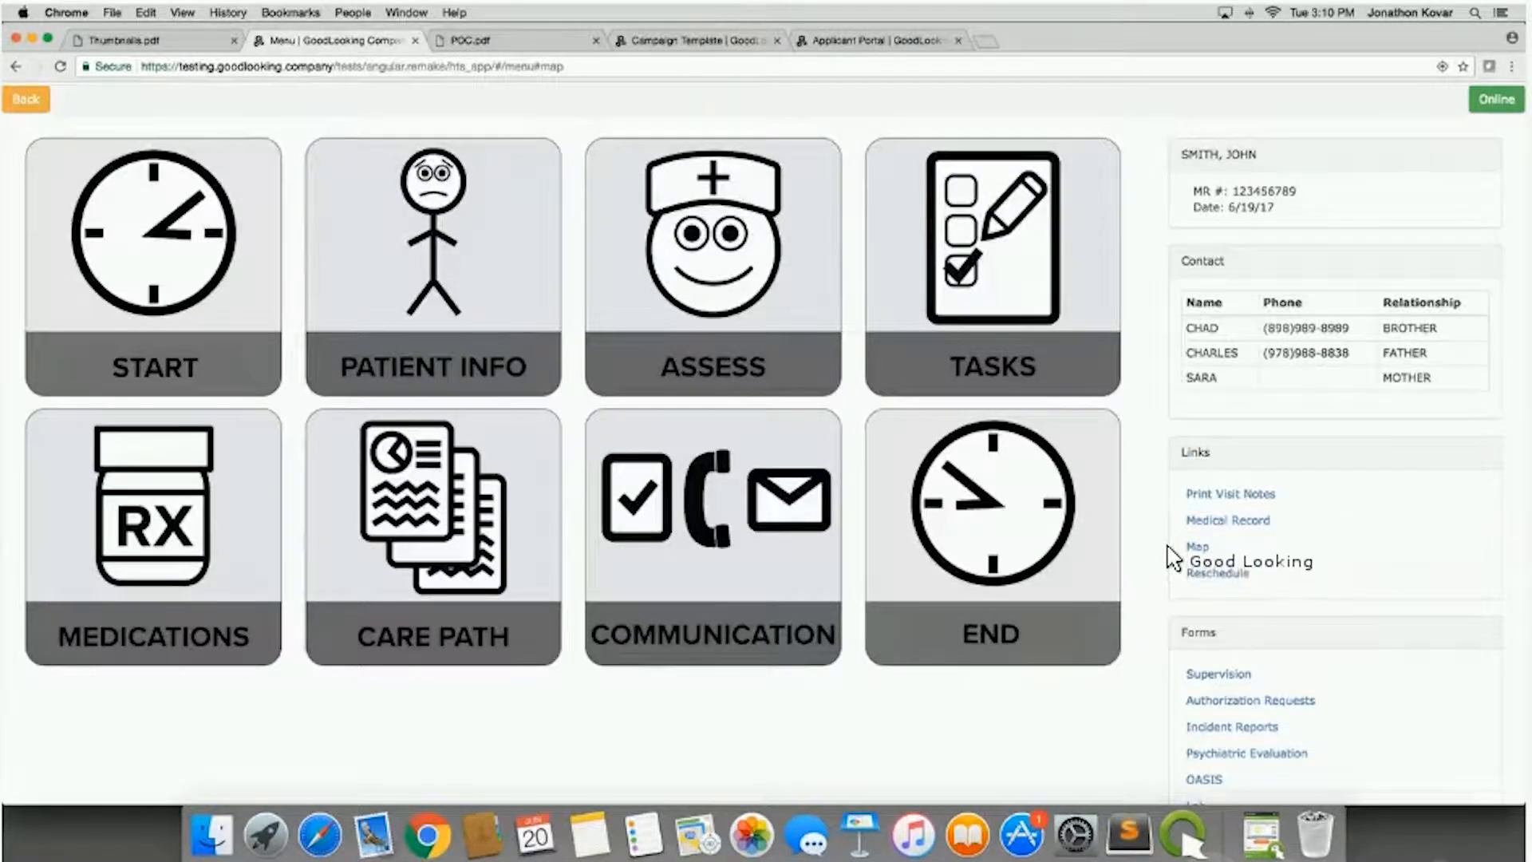
scroll(1171, 551, "down", 1)
scroll(1170, 558, "down", 4)
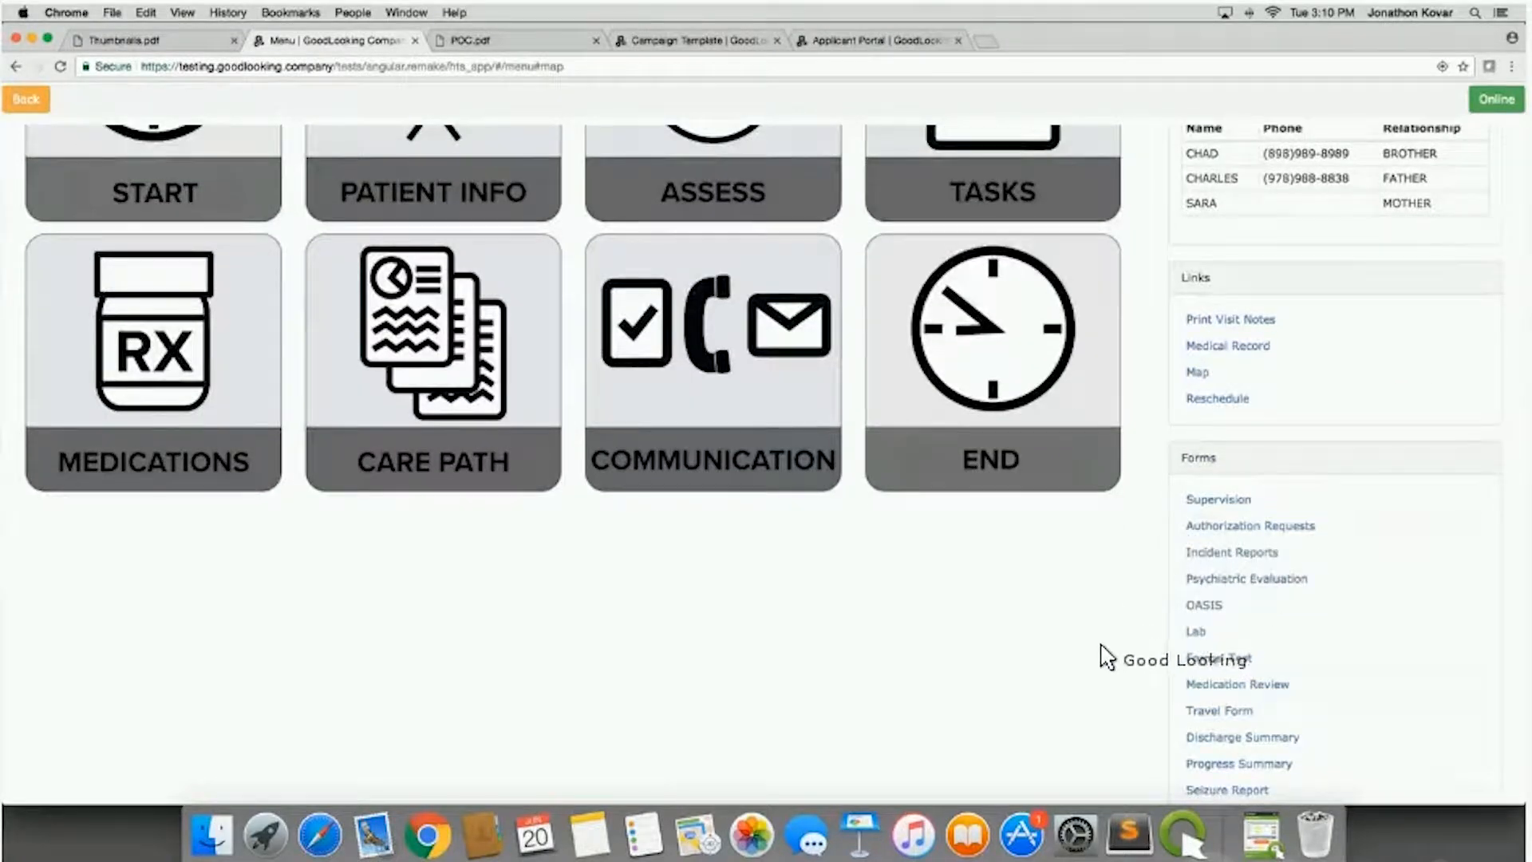
scroll(1097, 659, "down", 1)
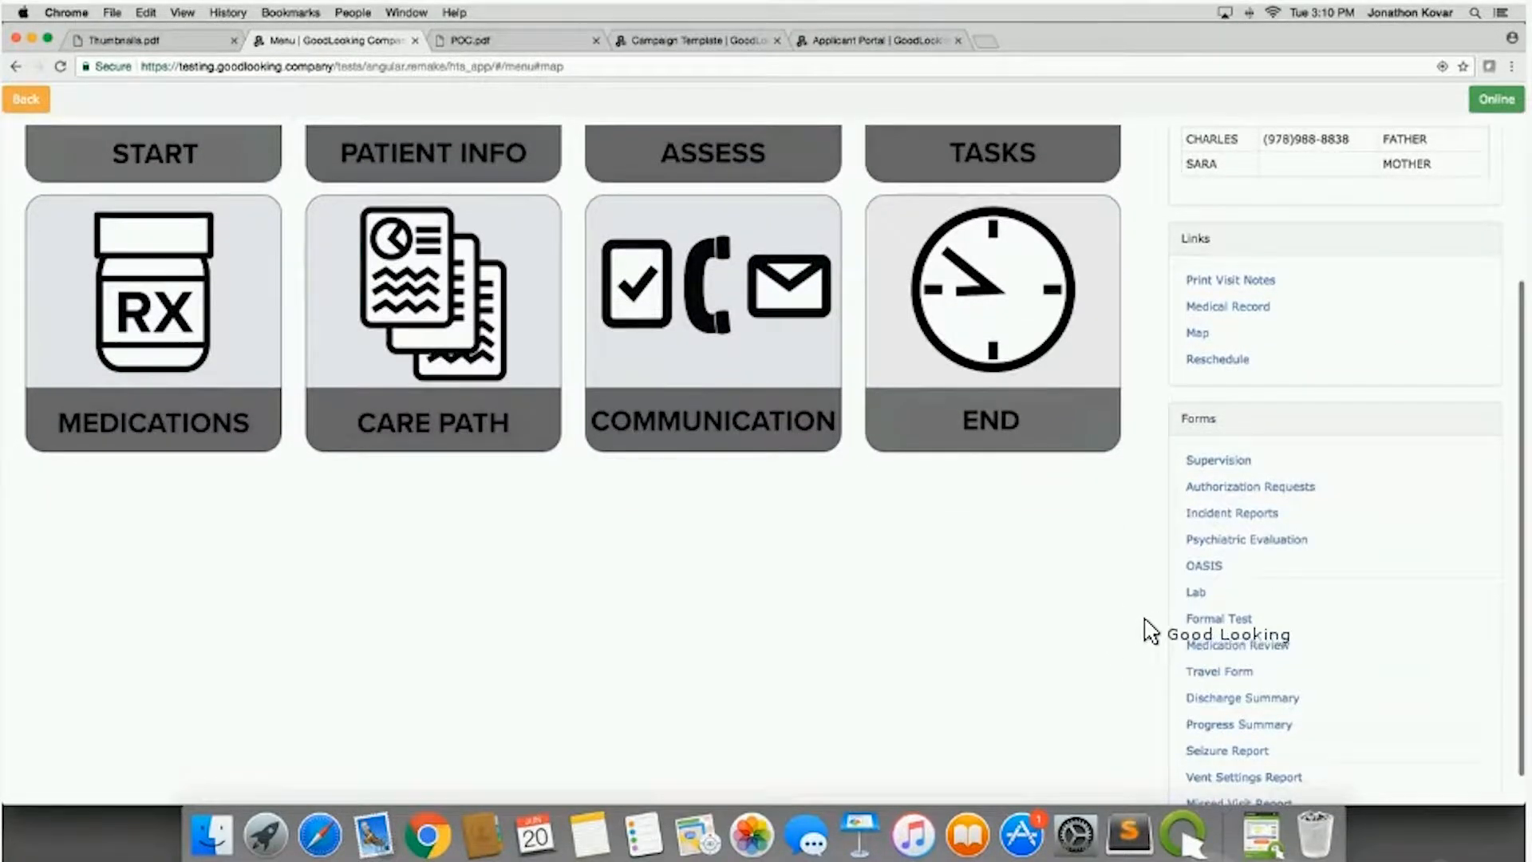
scroll(1147, 632, "up", 6)
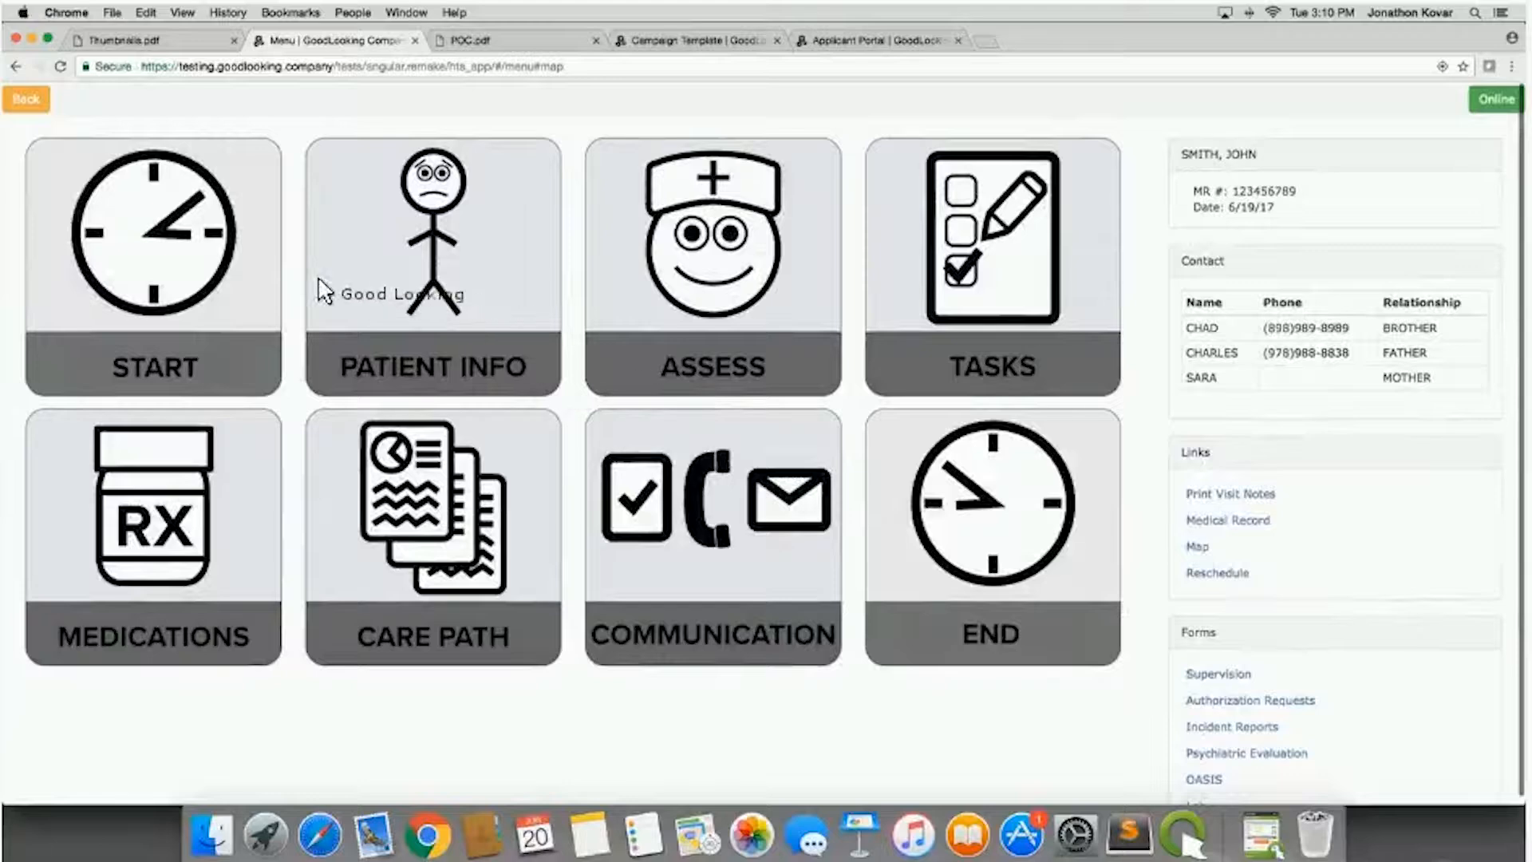
Open the Start Visit section, review the Additional Documents to Complete checklist and close without saving.
left_click(177, 280)
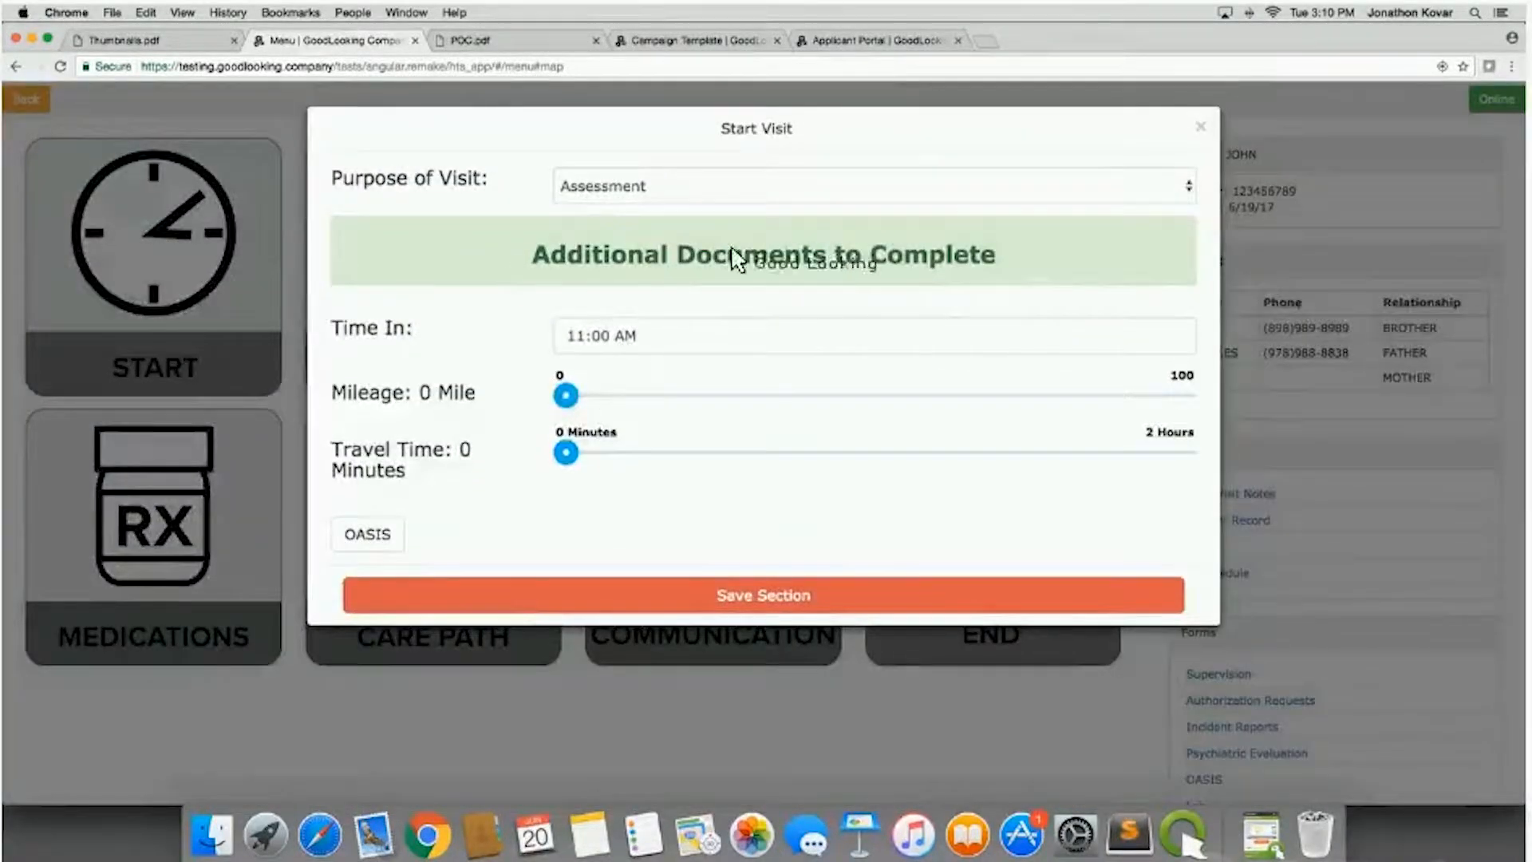
left_click(808, 242)
scroll(806, 434, "down", 2)
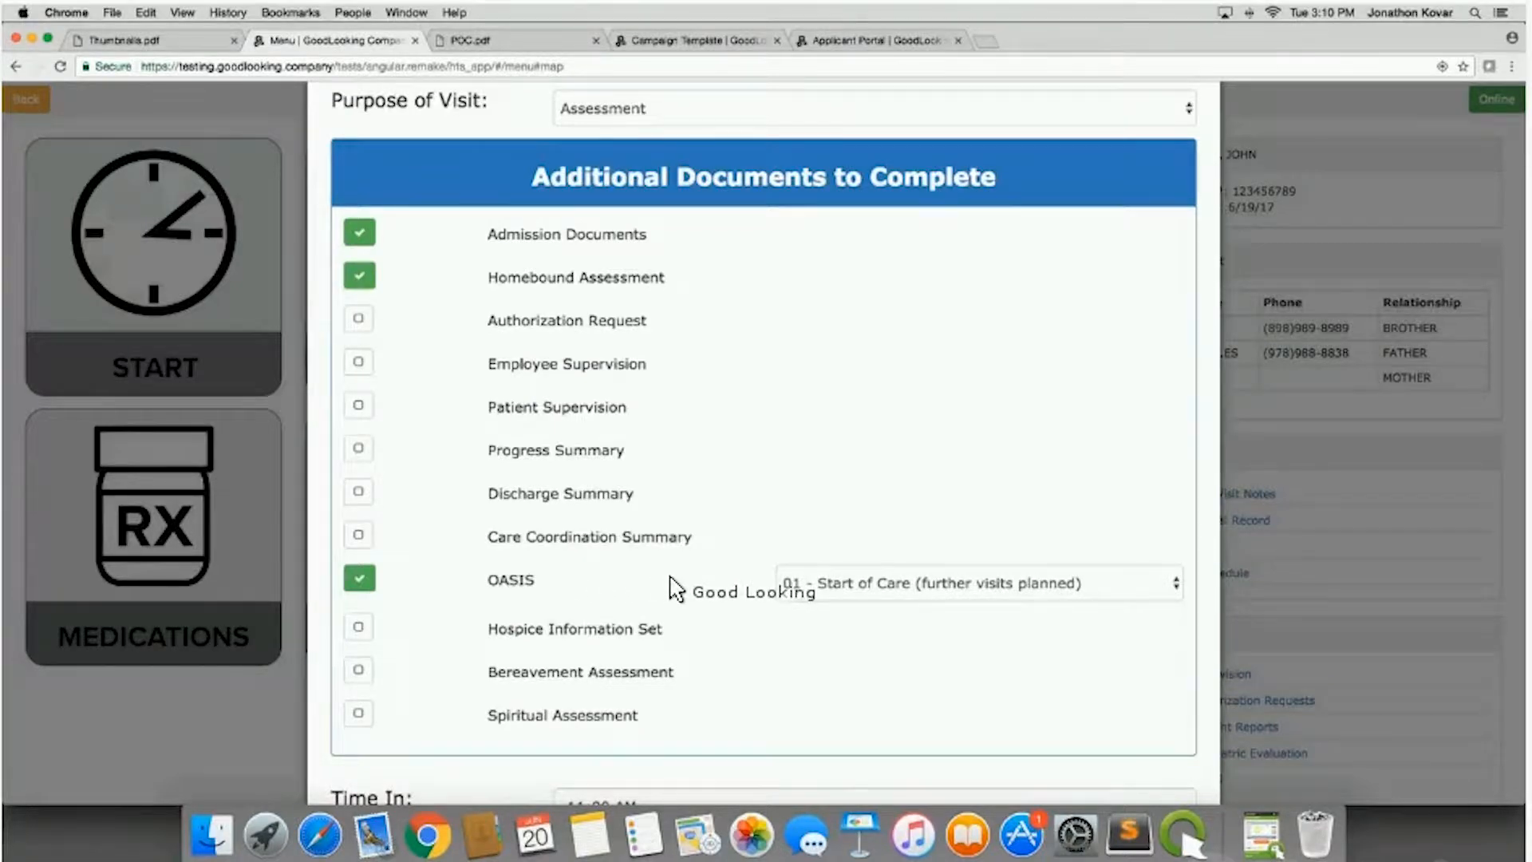
left_click(784, 172)
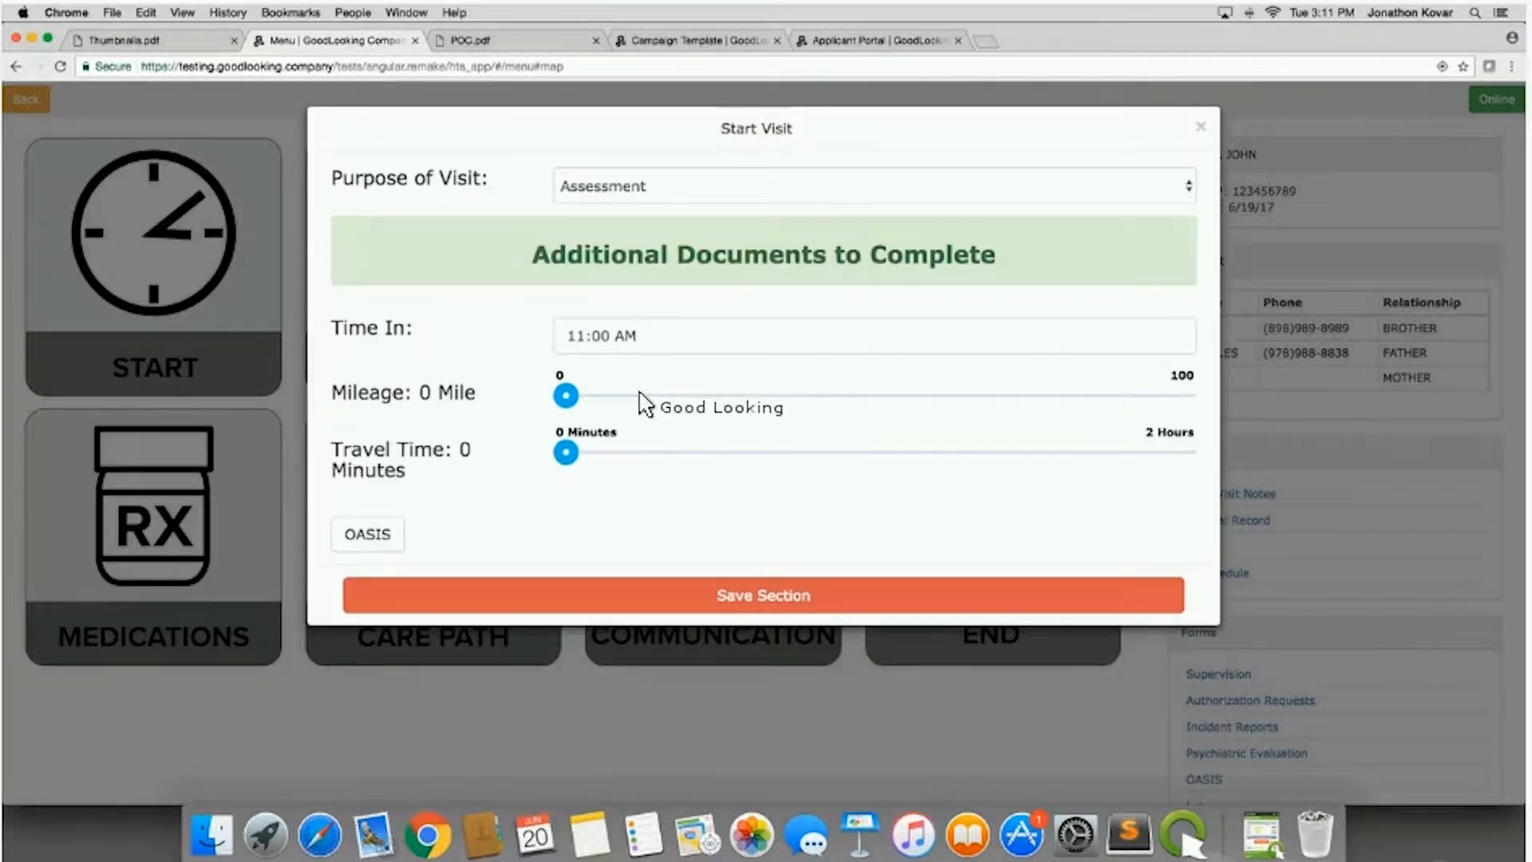
left_click(1200, 131)
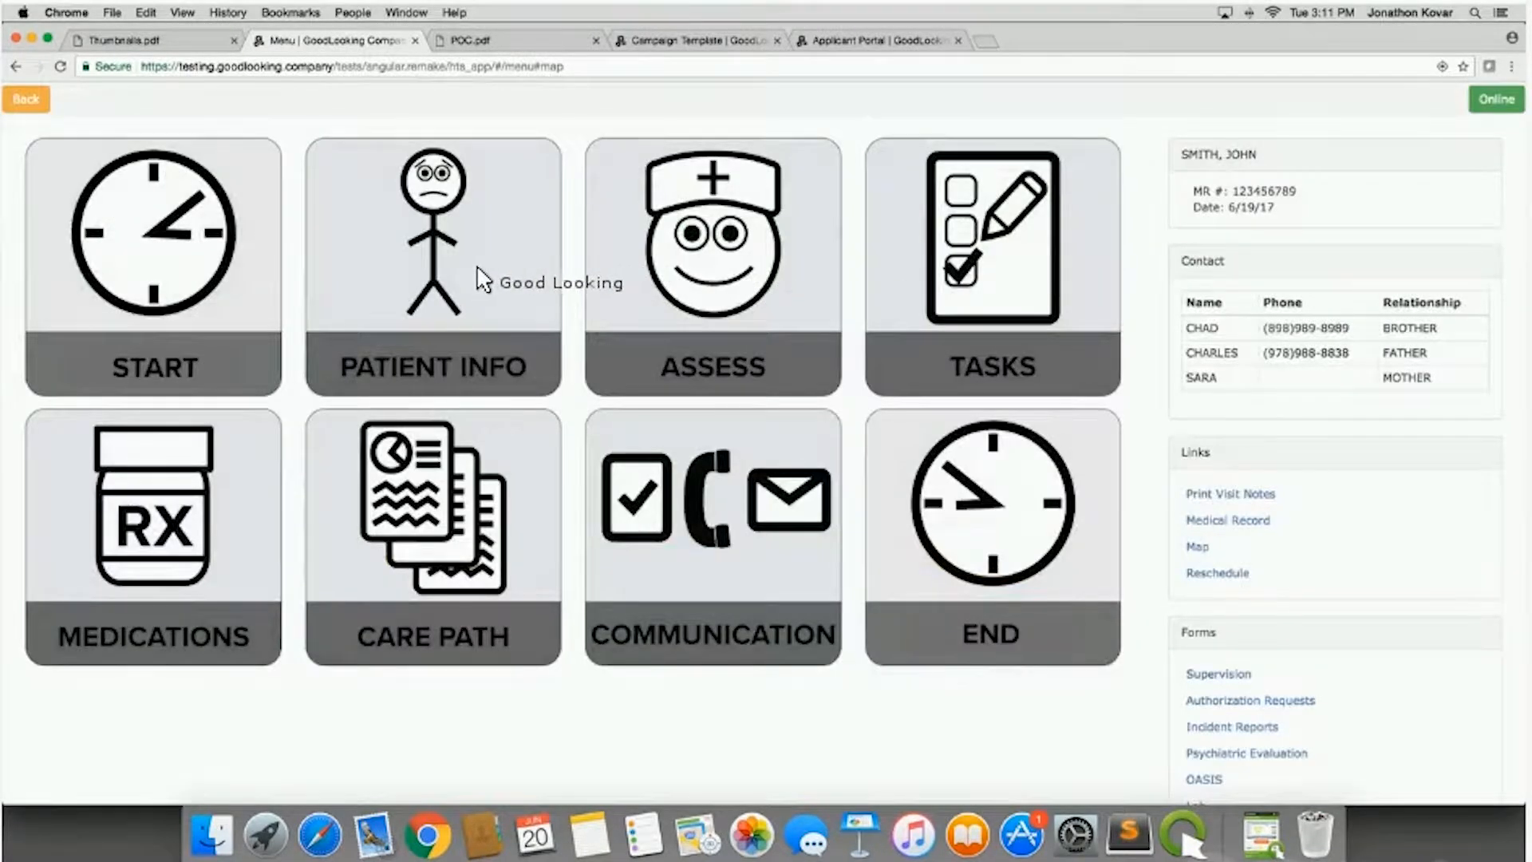
Review the Patient Information summary with its problems to monitor, contacts and services, and close it.
left_click(481, 279)
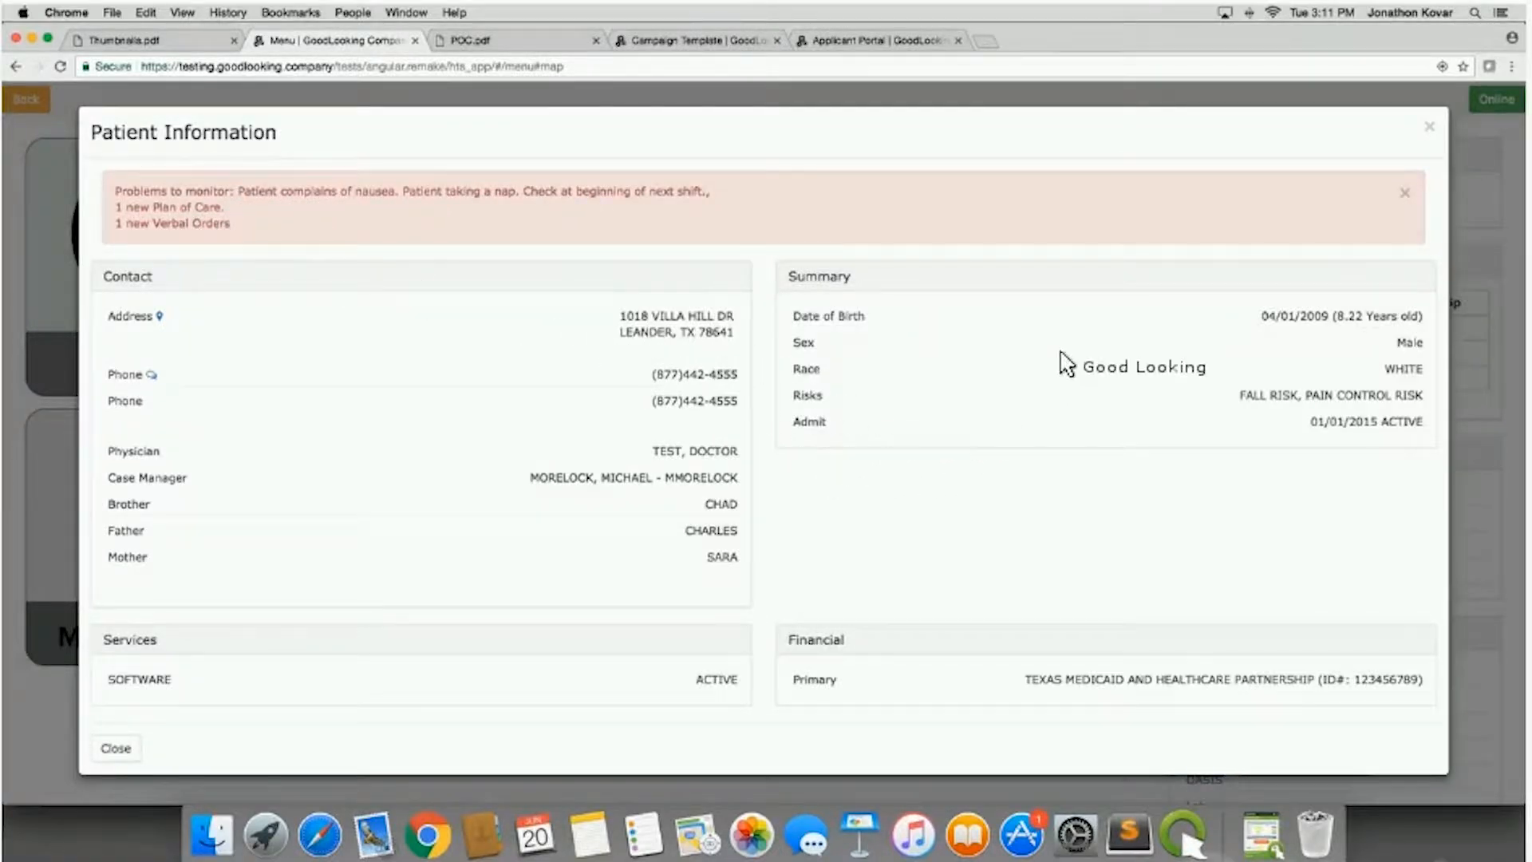
left_click(1428, 129)
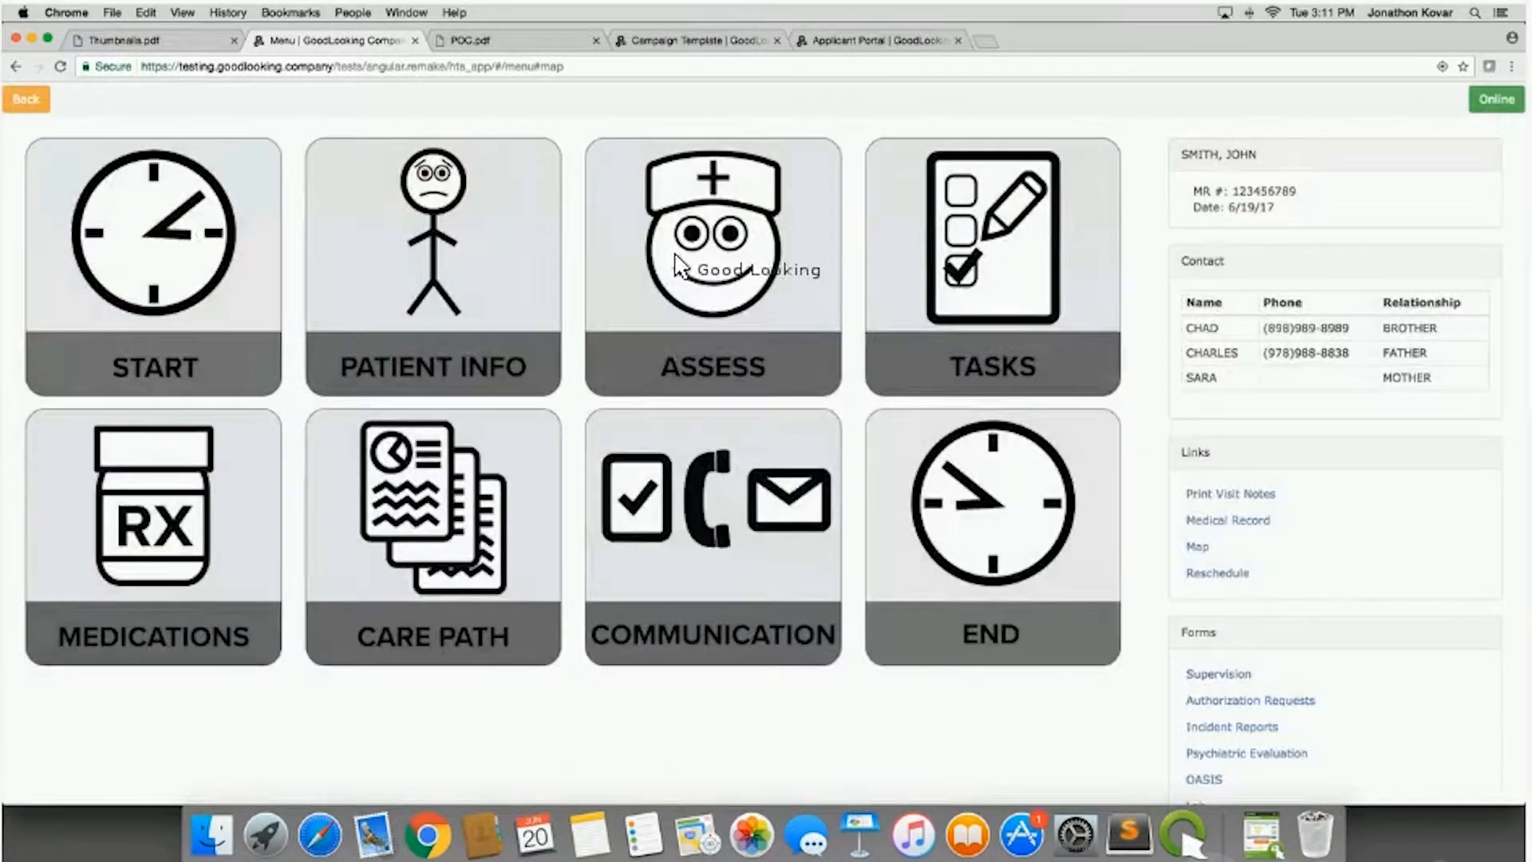
Open the assessment's Admission Documents section, read the Introduction and mark it as reviewed with Yes.
left_click(751, 380)
left_click(779, 465)
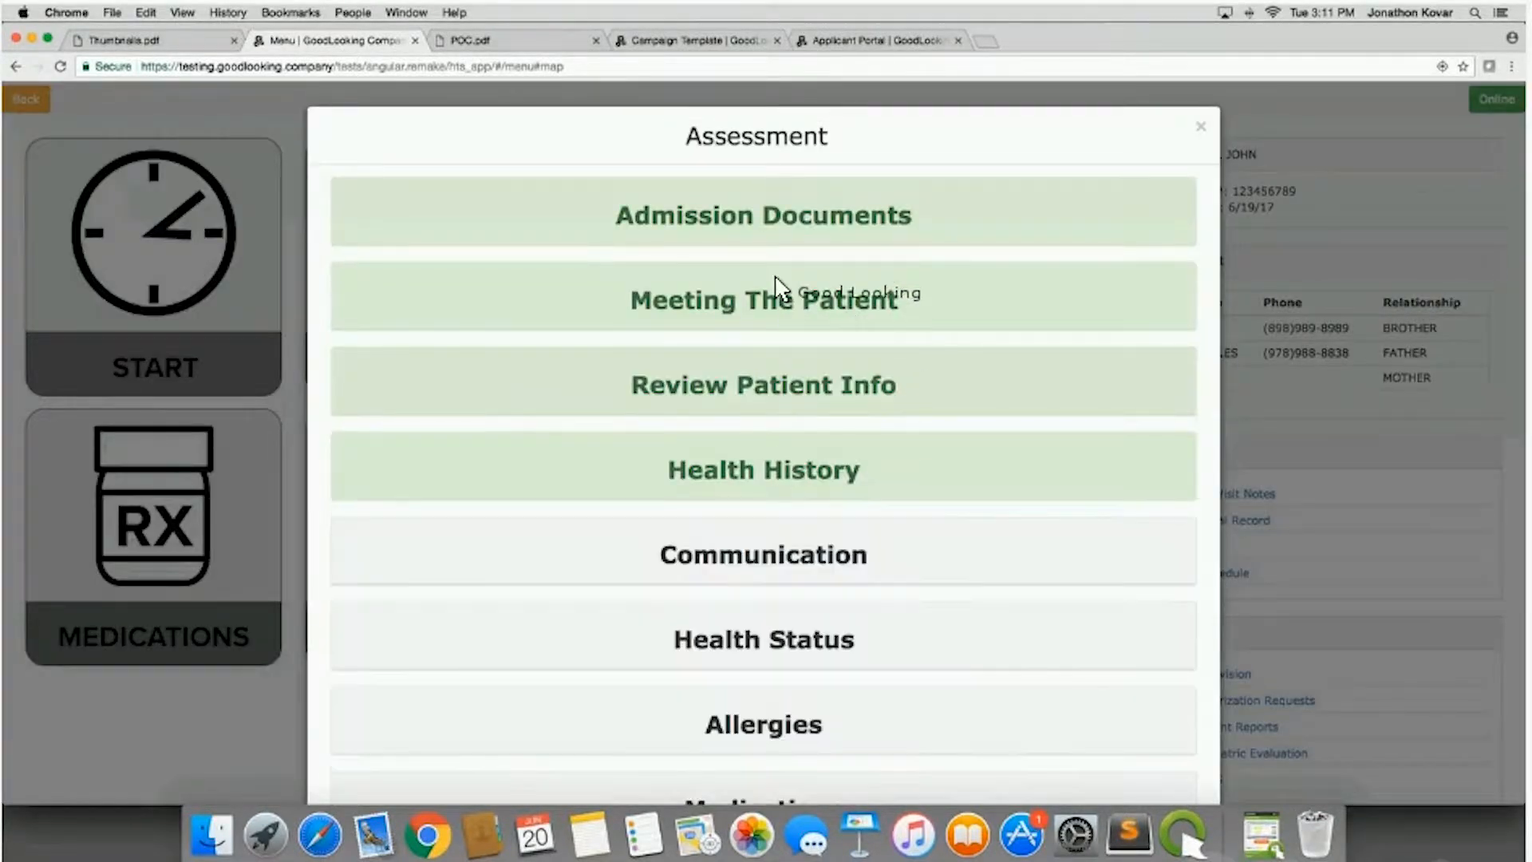
left_click(743, 212)
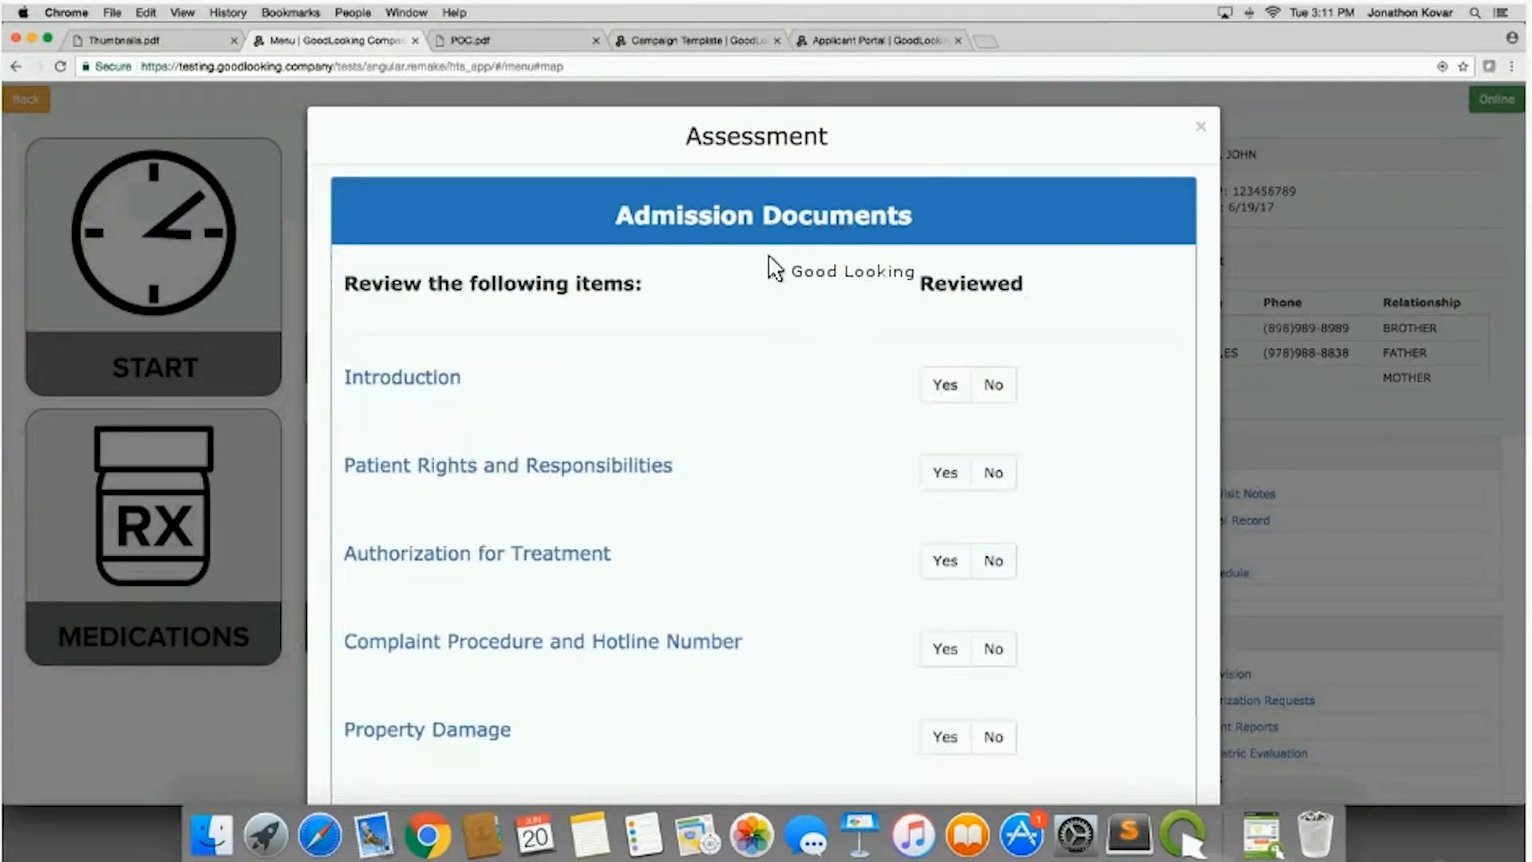
scroll(815, 447, "down", 1)
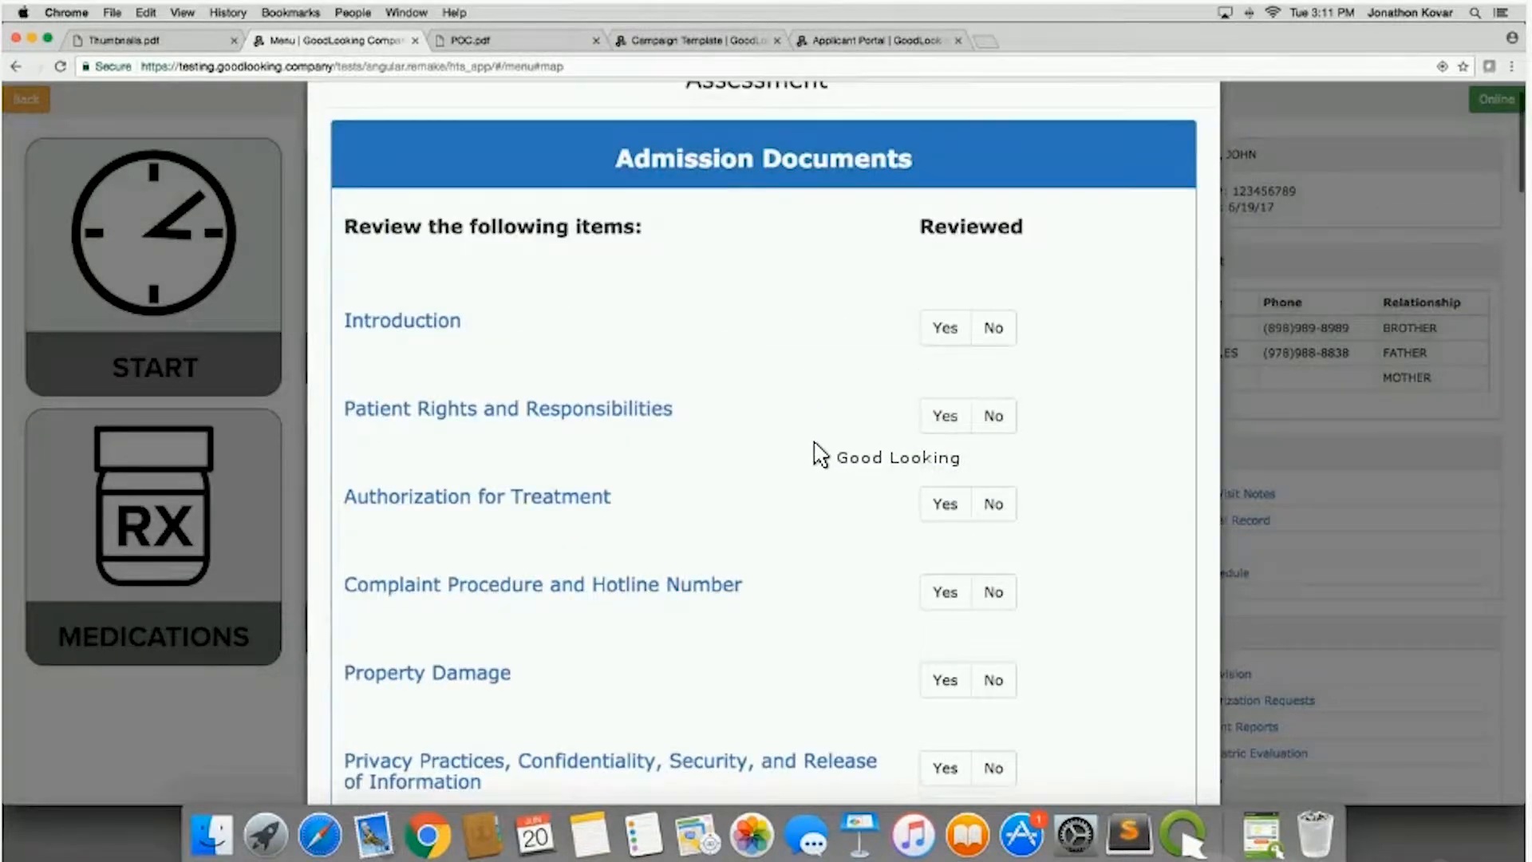
scroll(817, 454, "down", 1)
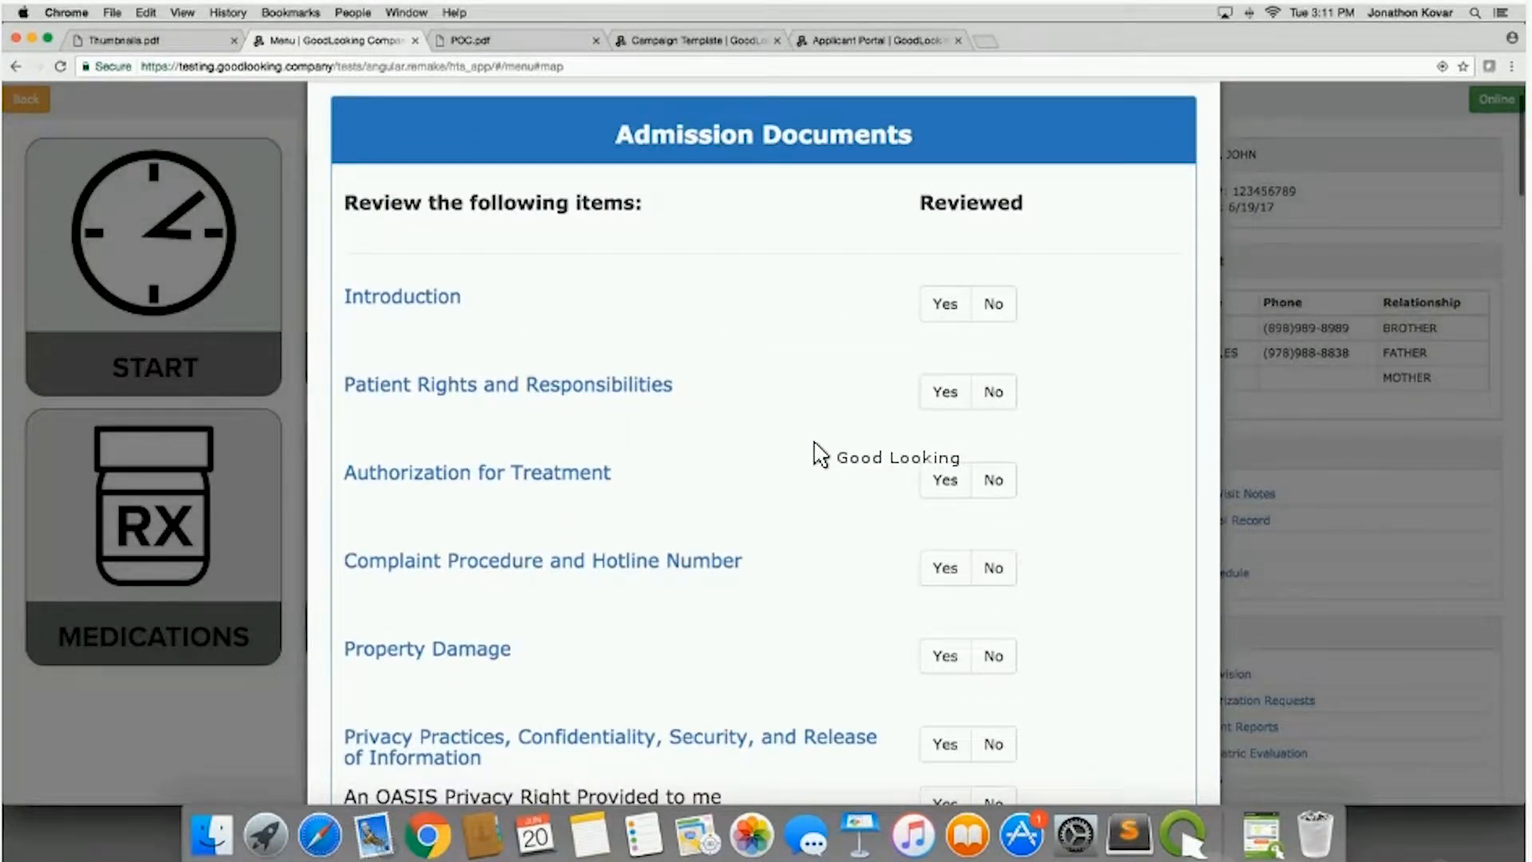
left_click(400, 302)
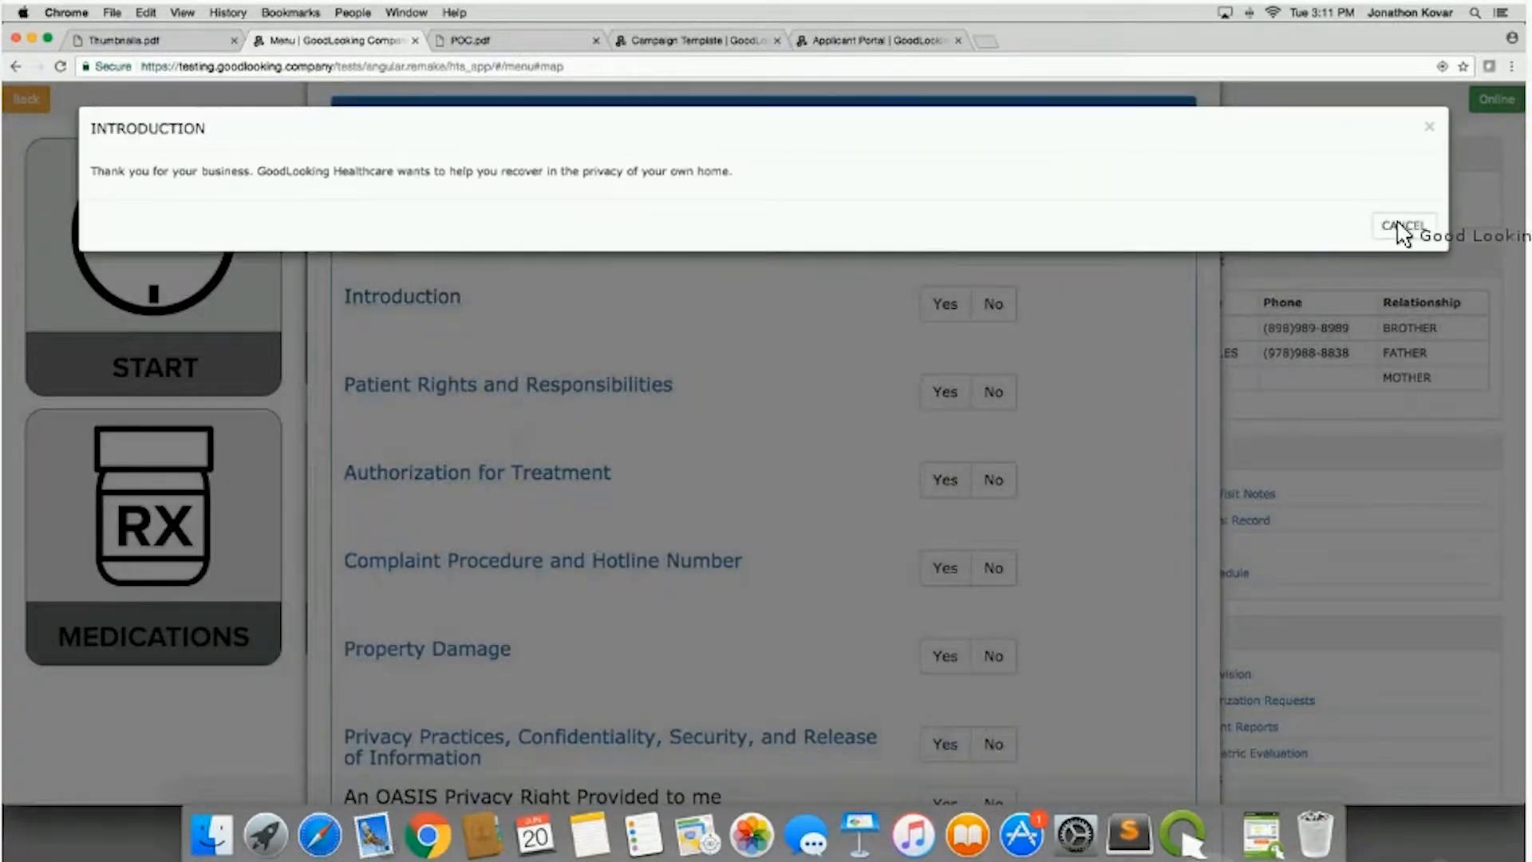
left_click(1392, 227)
left_click(951, 310)
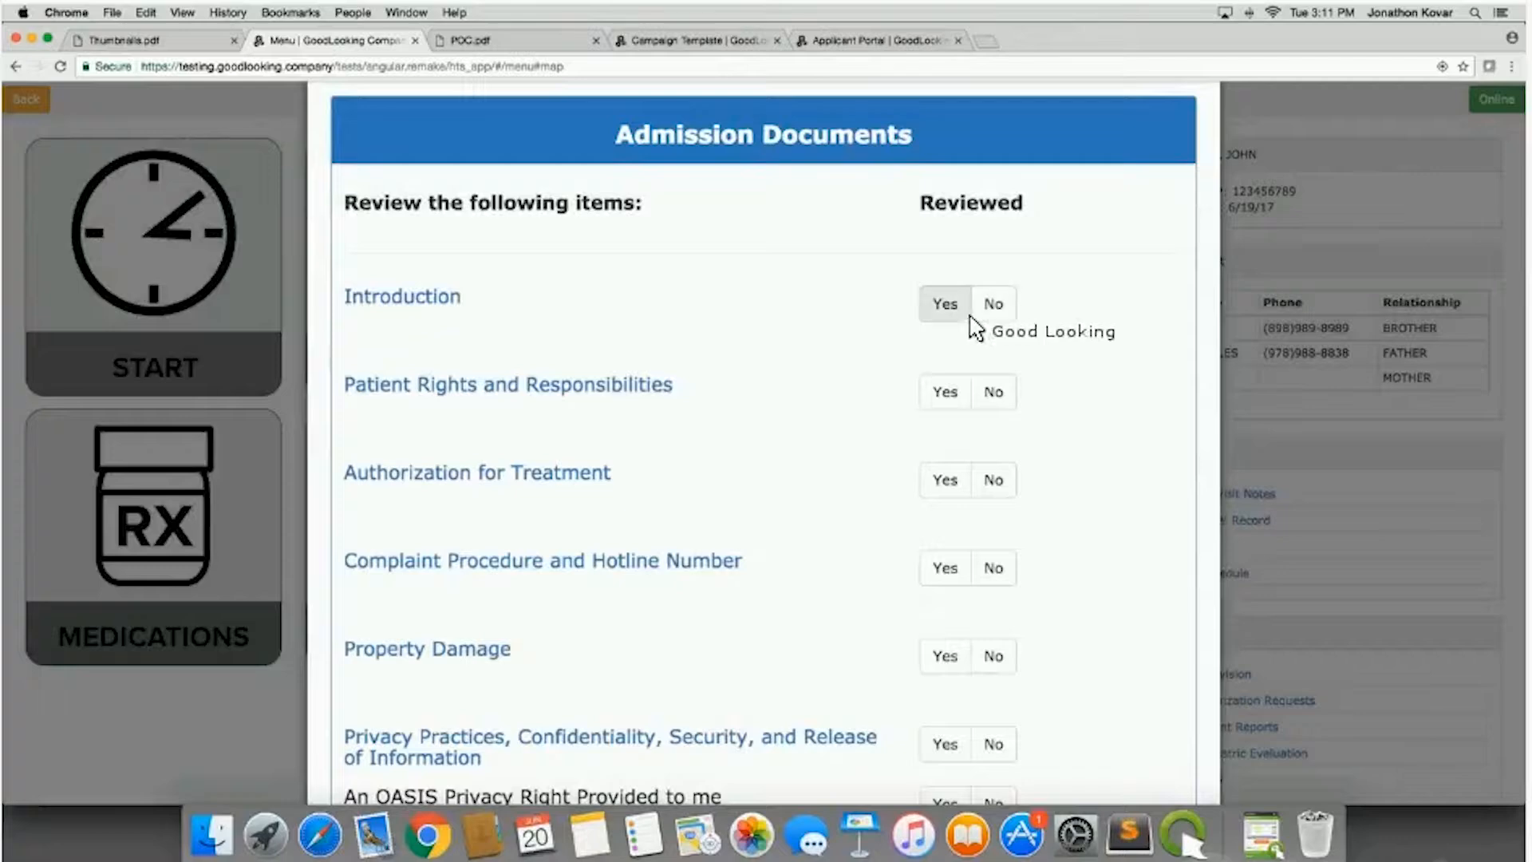
Look through the remaining admission items, sign the admission with a short pen stroke and save the Admission Documents section.
scroll(1086, 499, "down", 10)
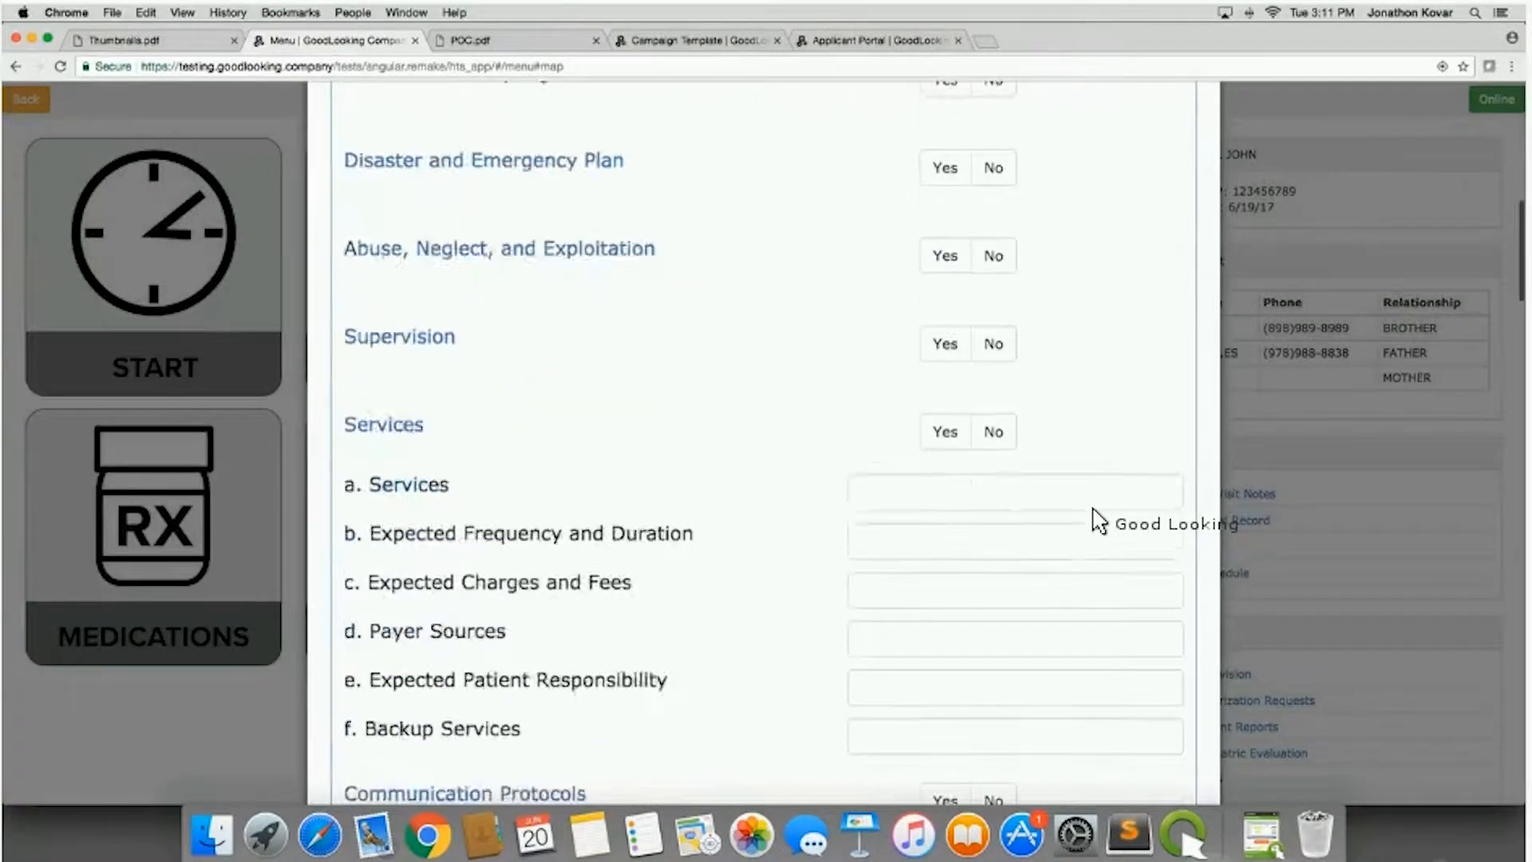
scroll(1099, 520, "down", 9)
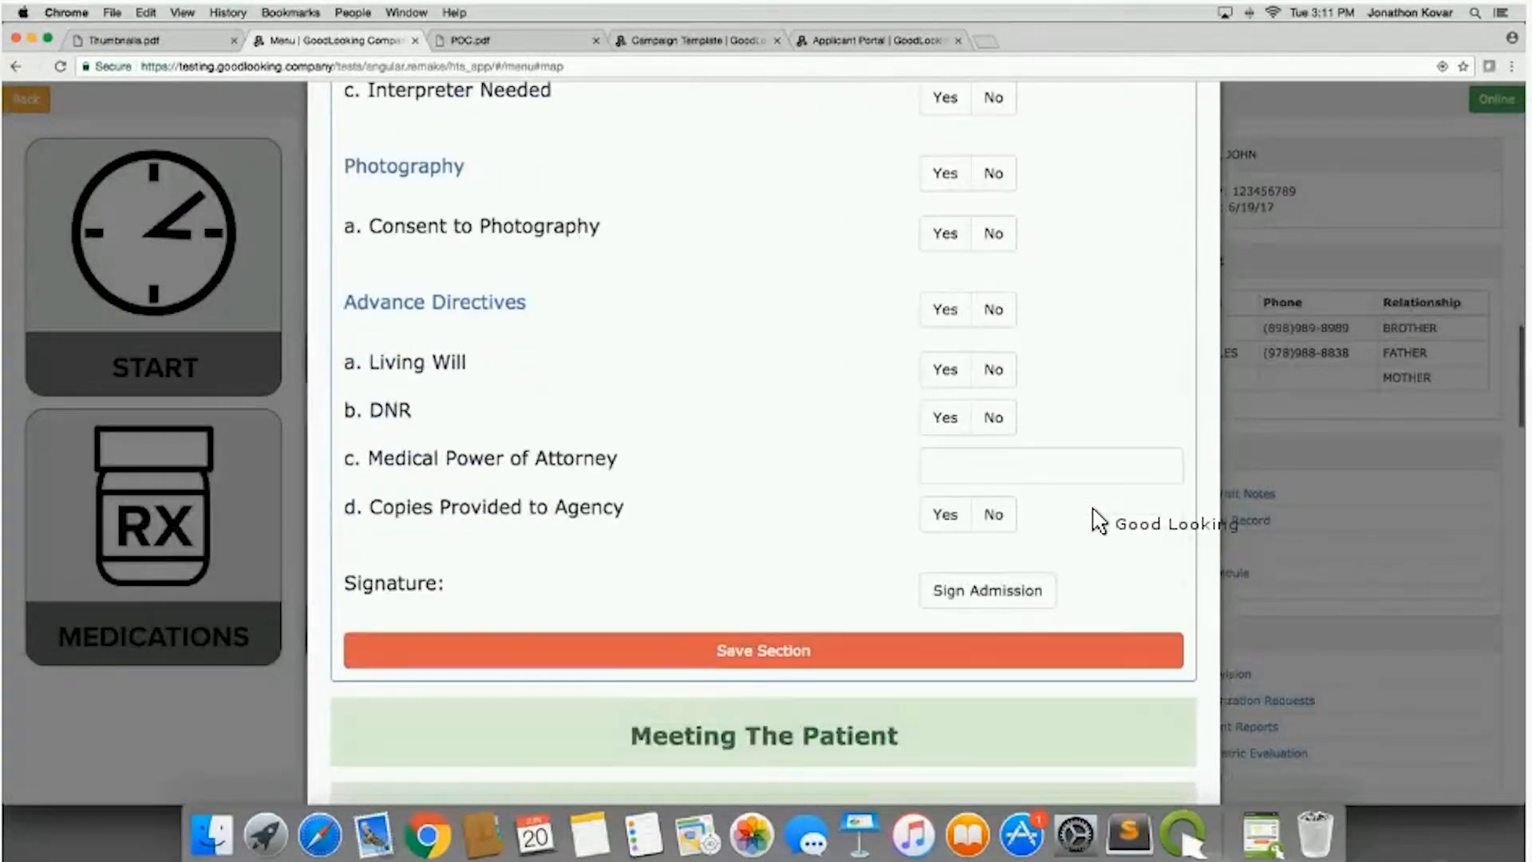
scroll(1097, 520, "down", 3)
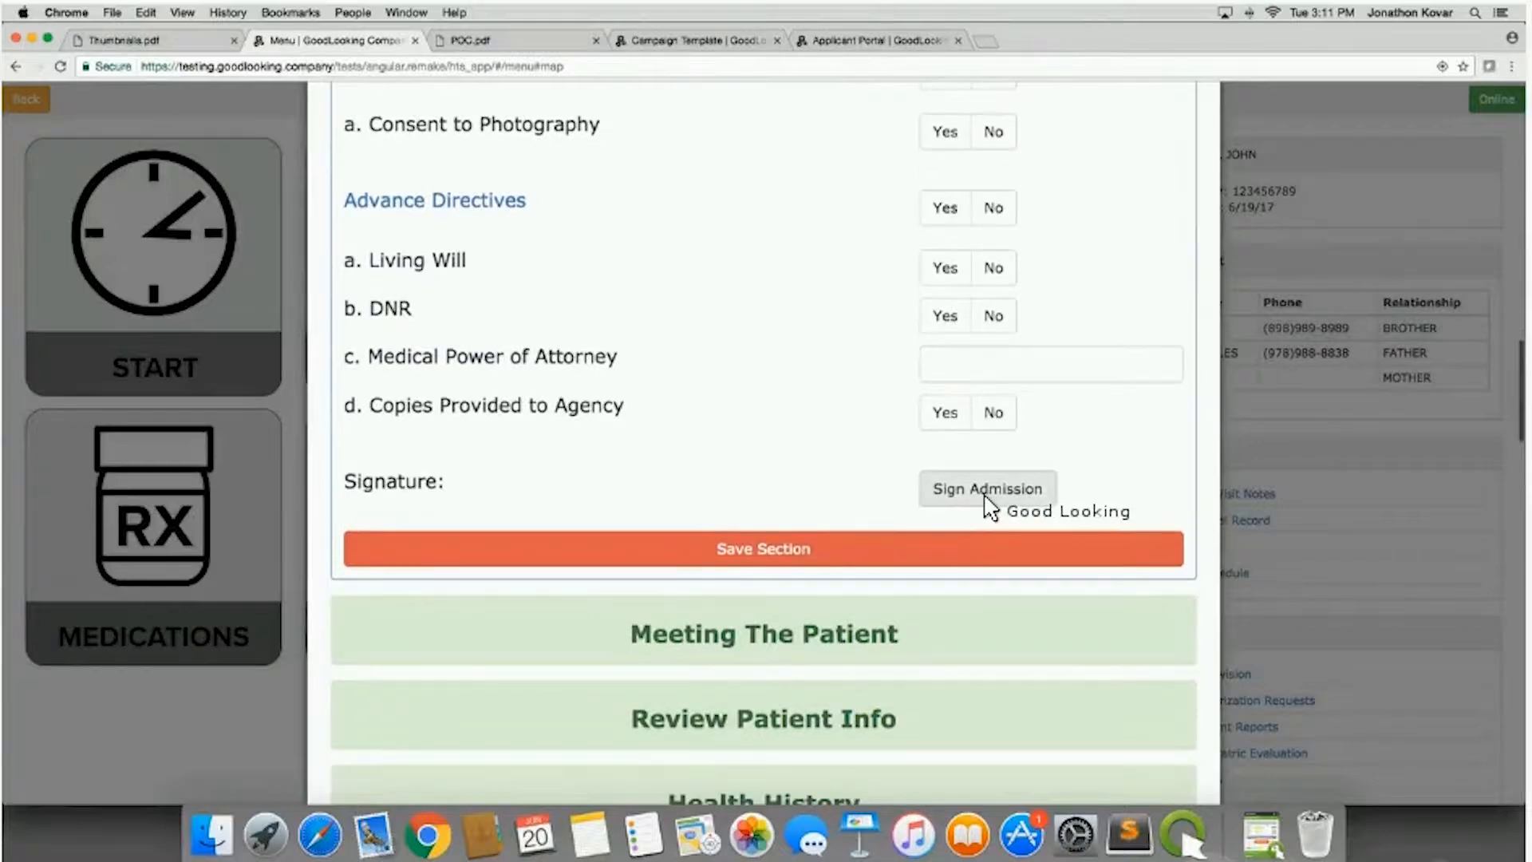
left_click(985, 495)
mouse_move(645, 197)
left_mouse_down()
mouse_move(685, 271)
mouse_move(846, 233)
left_mouse_up()
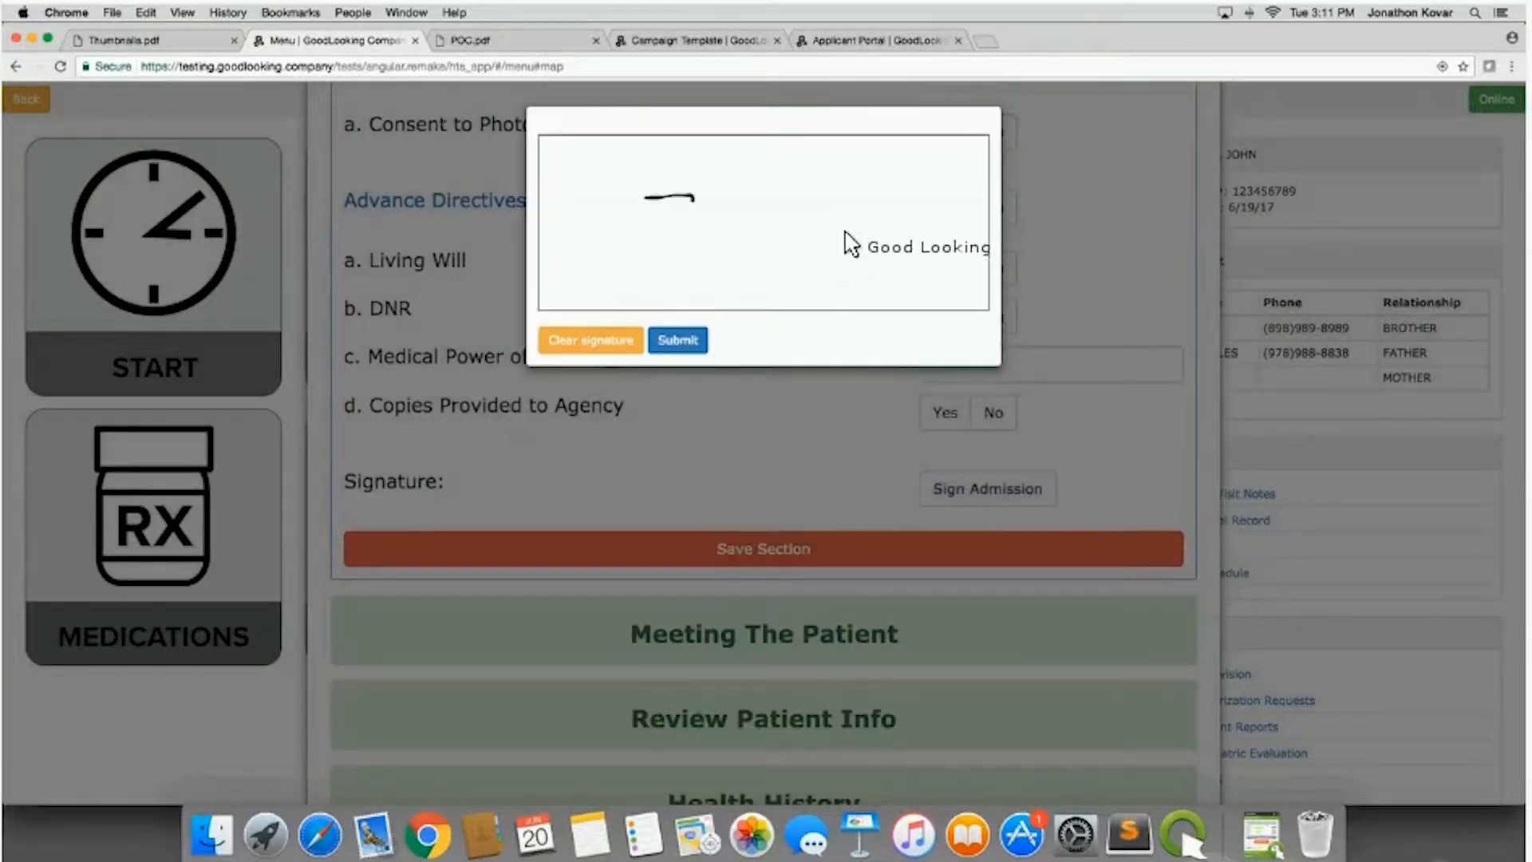
left_click(682, 339)
left_click(790, 647)
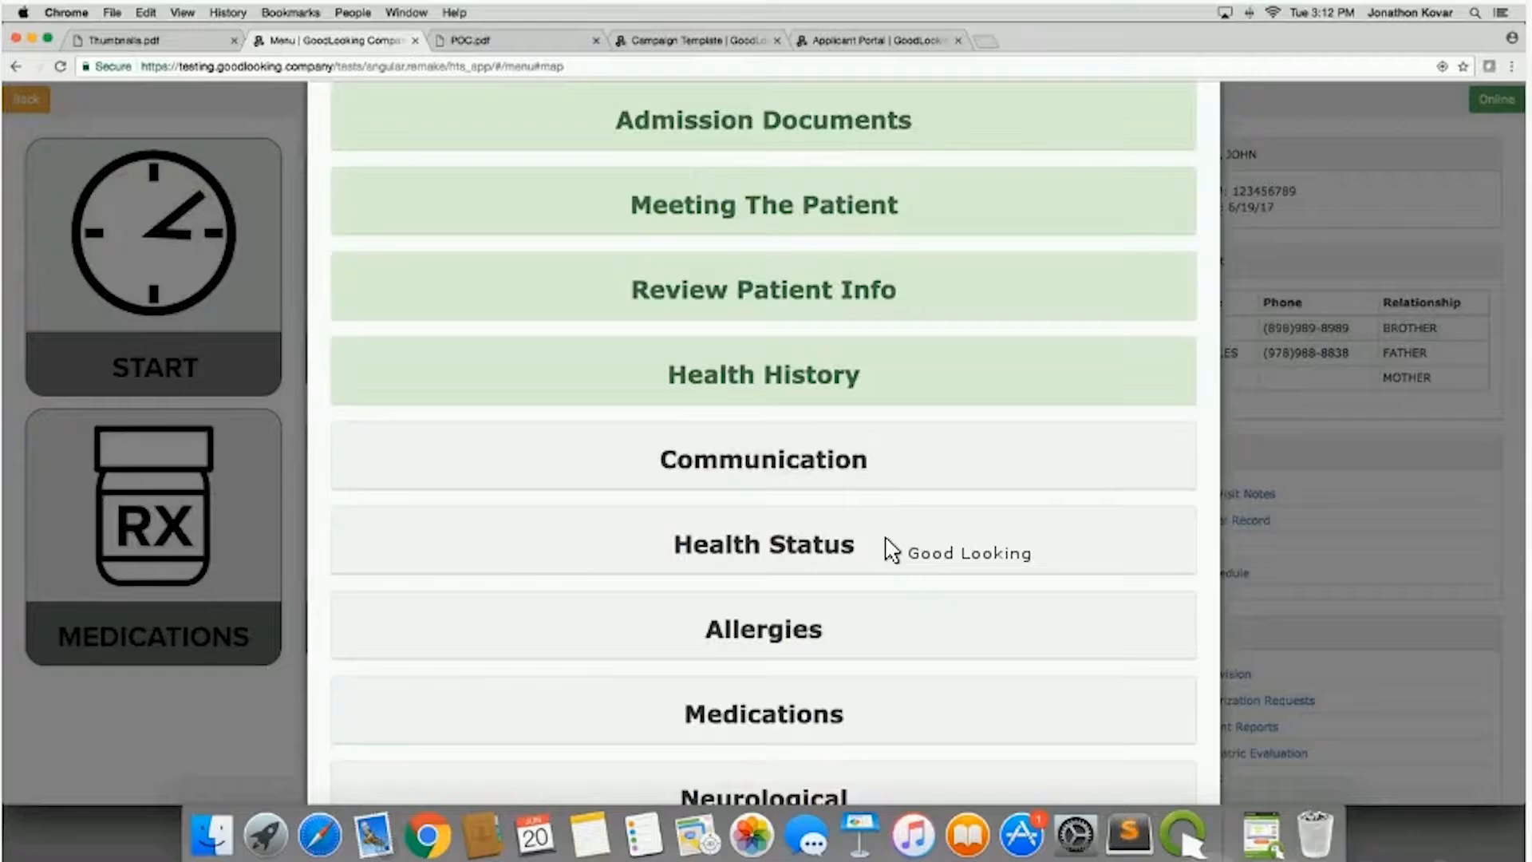
In Meeting The Patient, set Any Assistance to Occasionally, adjust the ADL Assistance level and collapse the section.
left_click(754, 217)
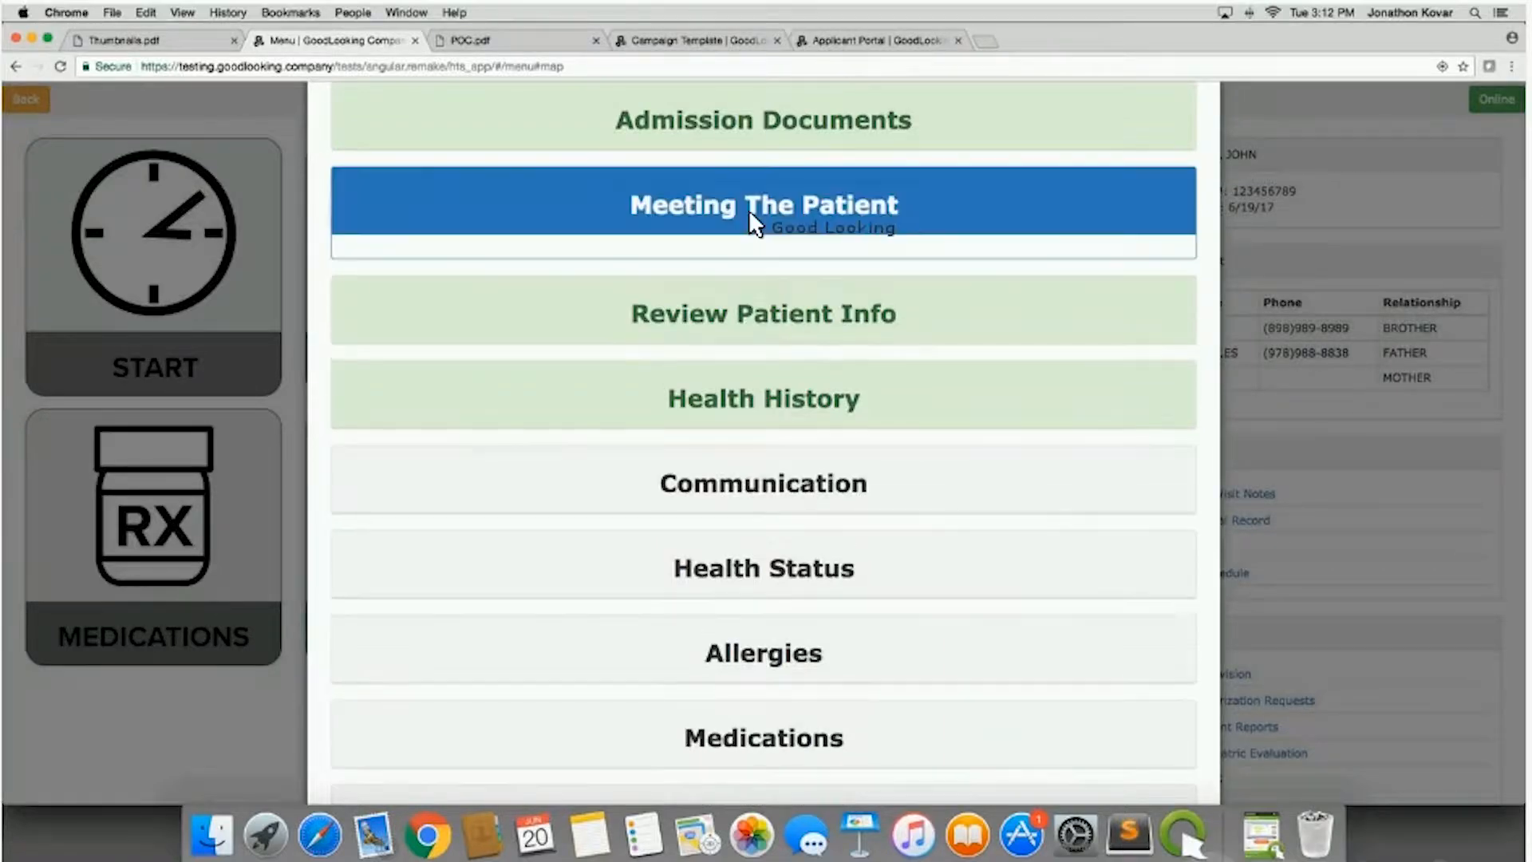
scroll(776, 329, "down", 2)
scroll(778, 335, "down", 3)
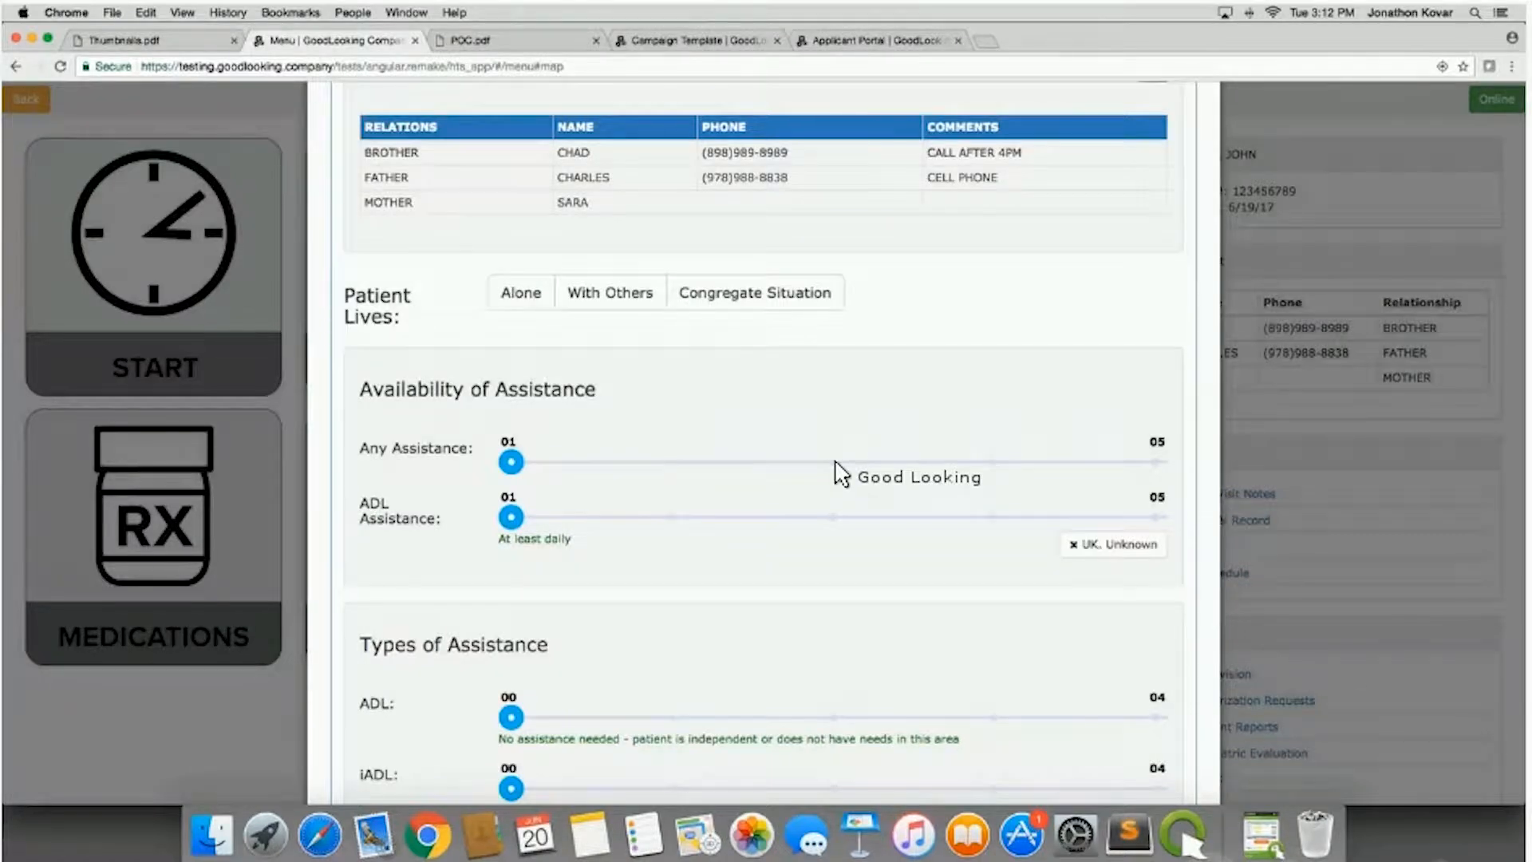
left_click(836, 462)
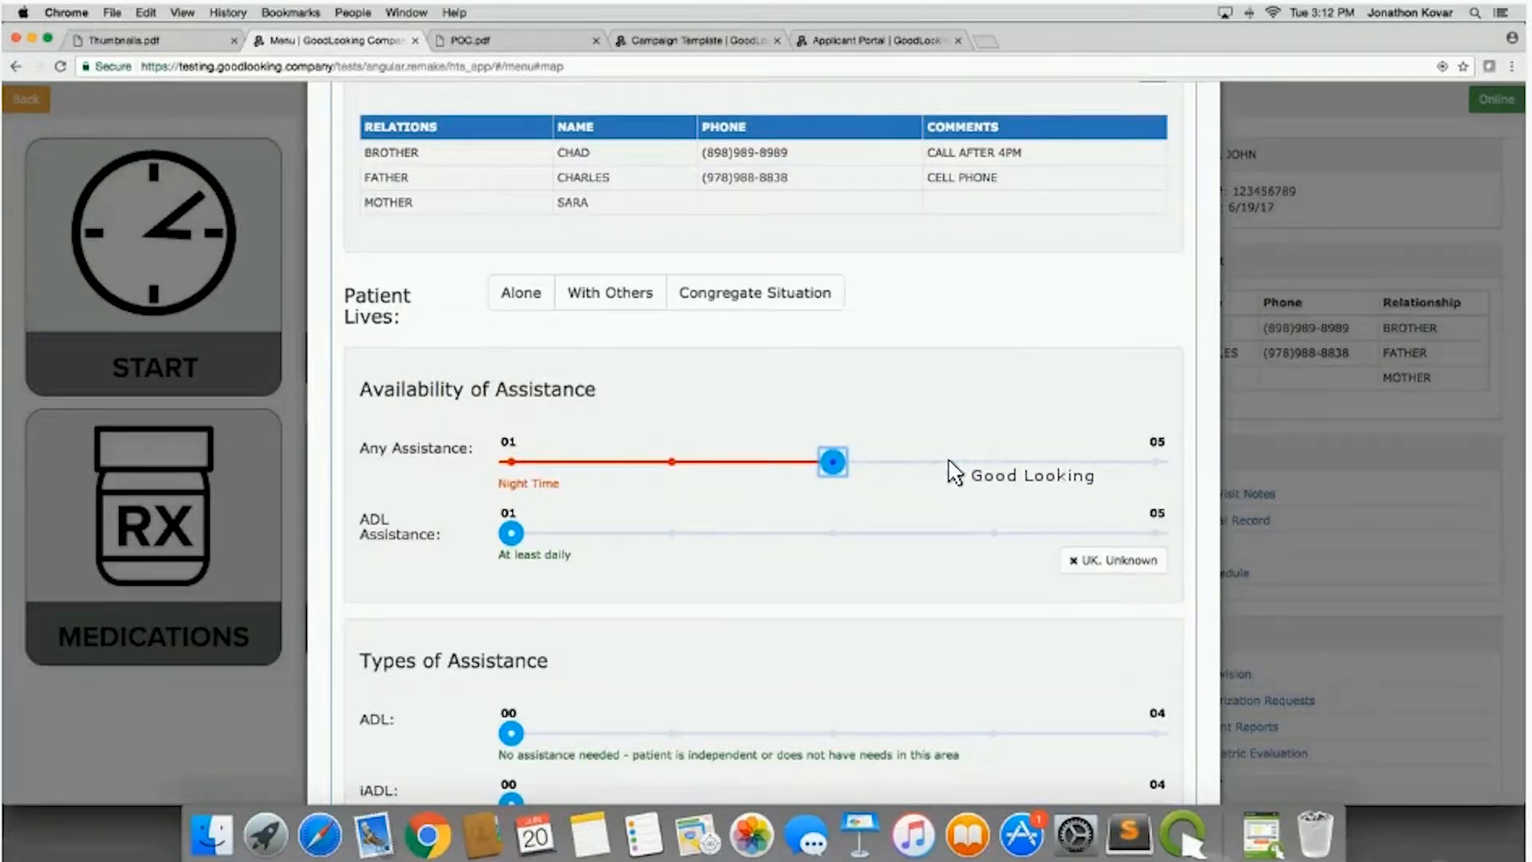
left_click(993, 462)
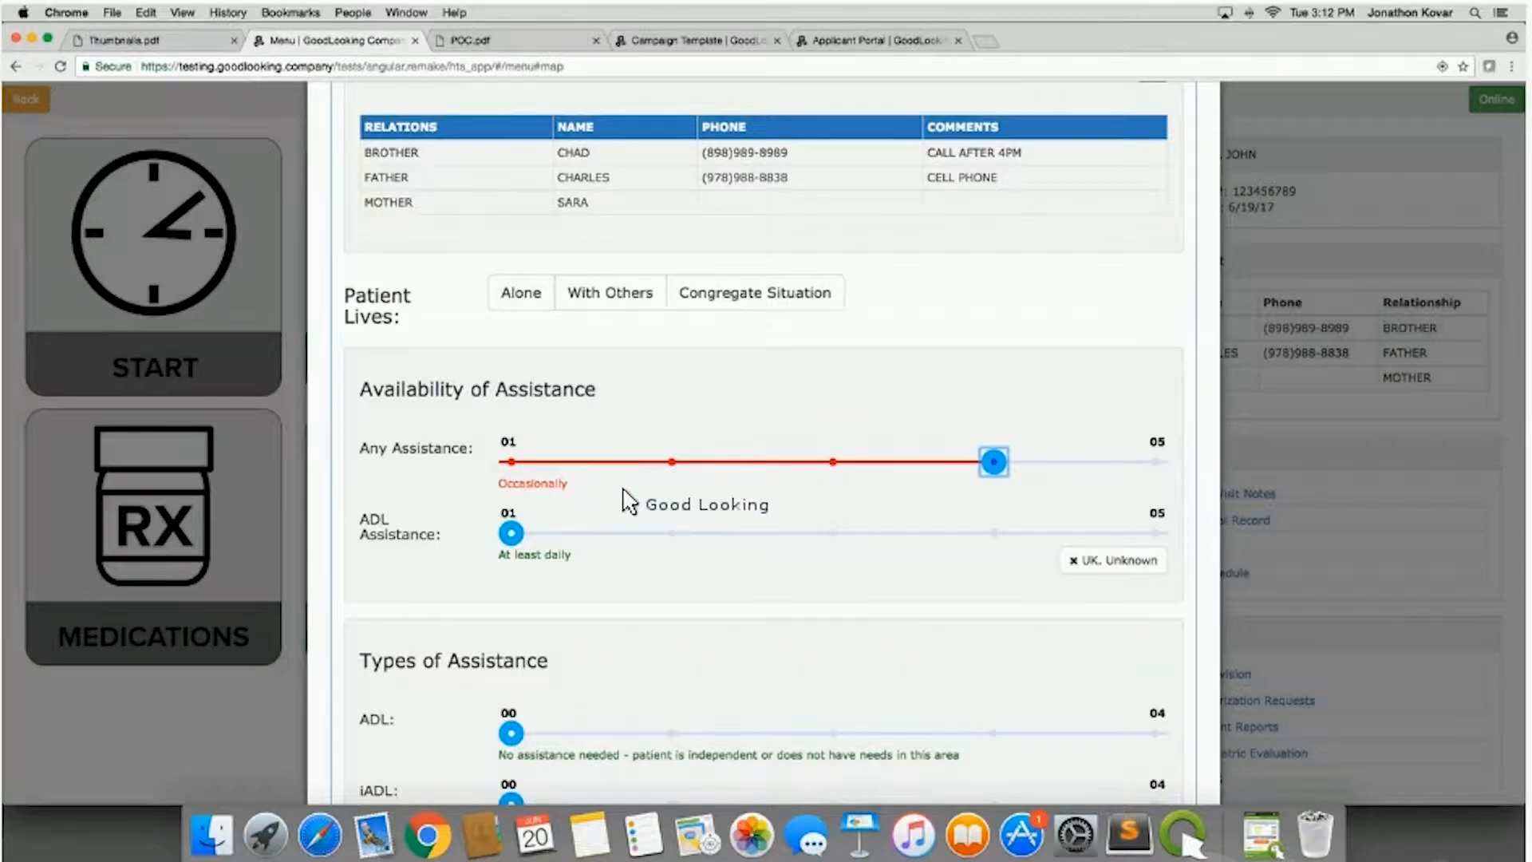
left_click(735, 533)
scroll(735, 542, "up", 10)
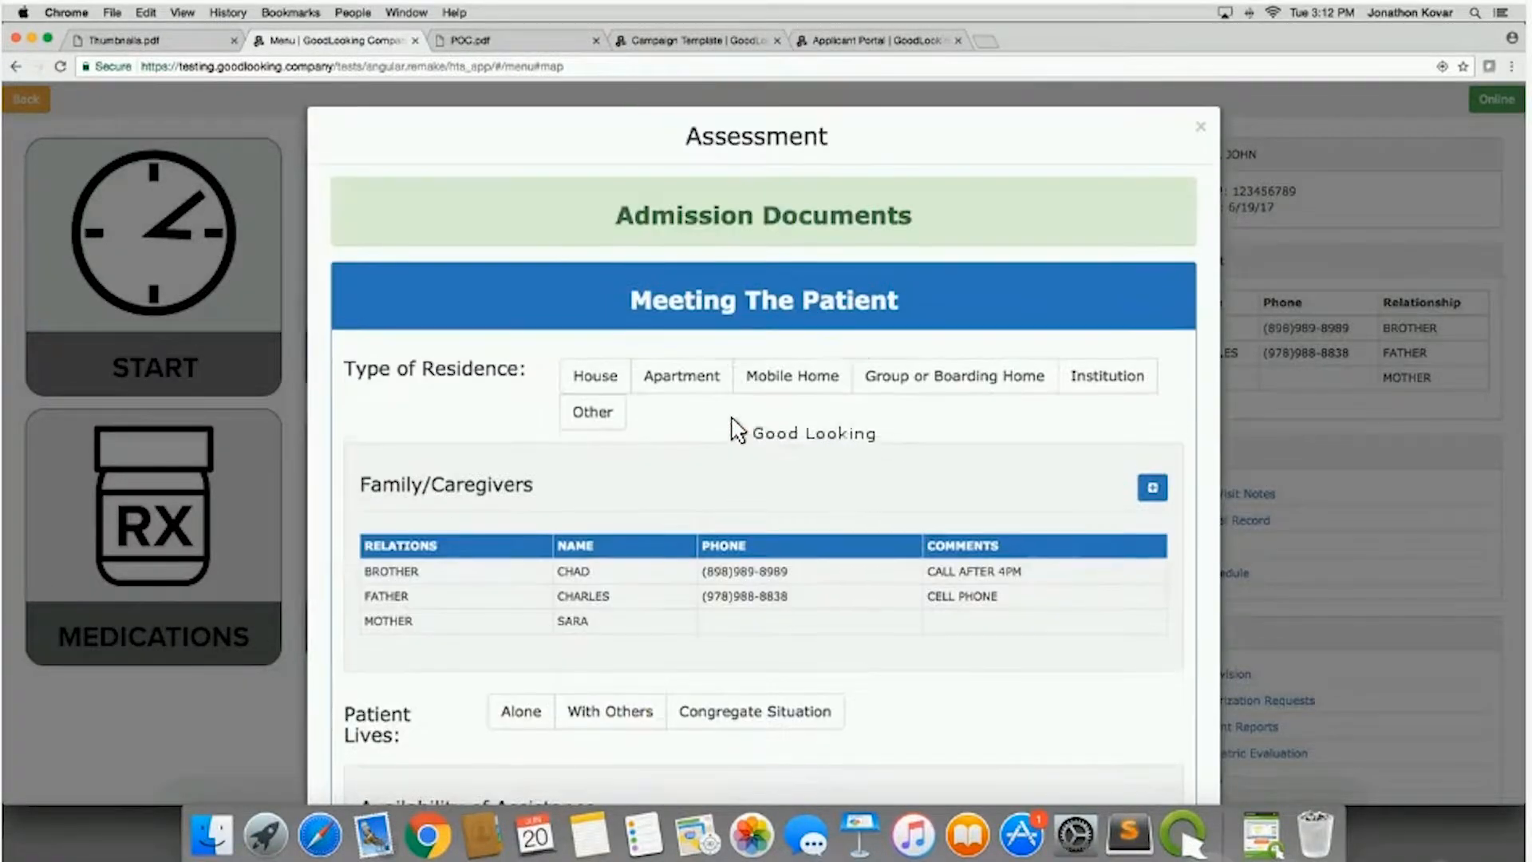
left_click(721, 310)
In Health History, record the Falls complication with 3 falls in the last 12 months and collapse the section.
scroll(779, 537, "down", 3)
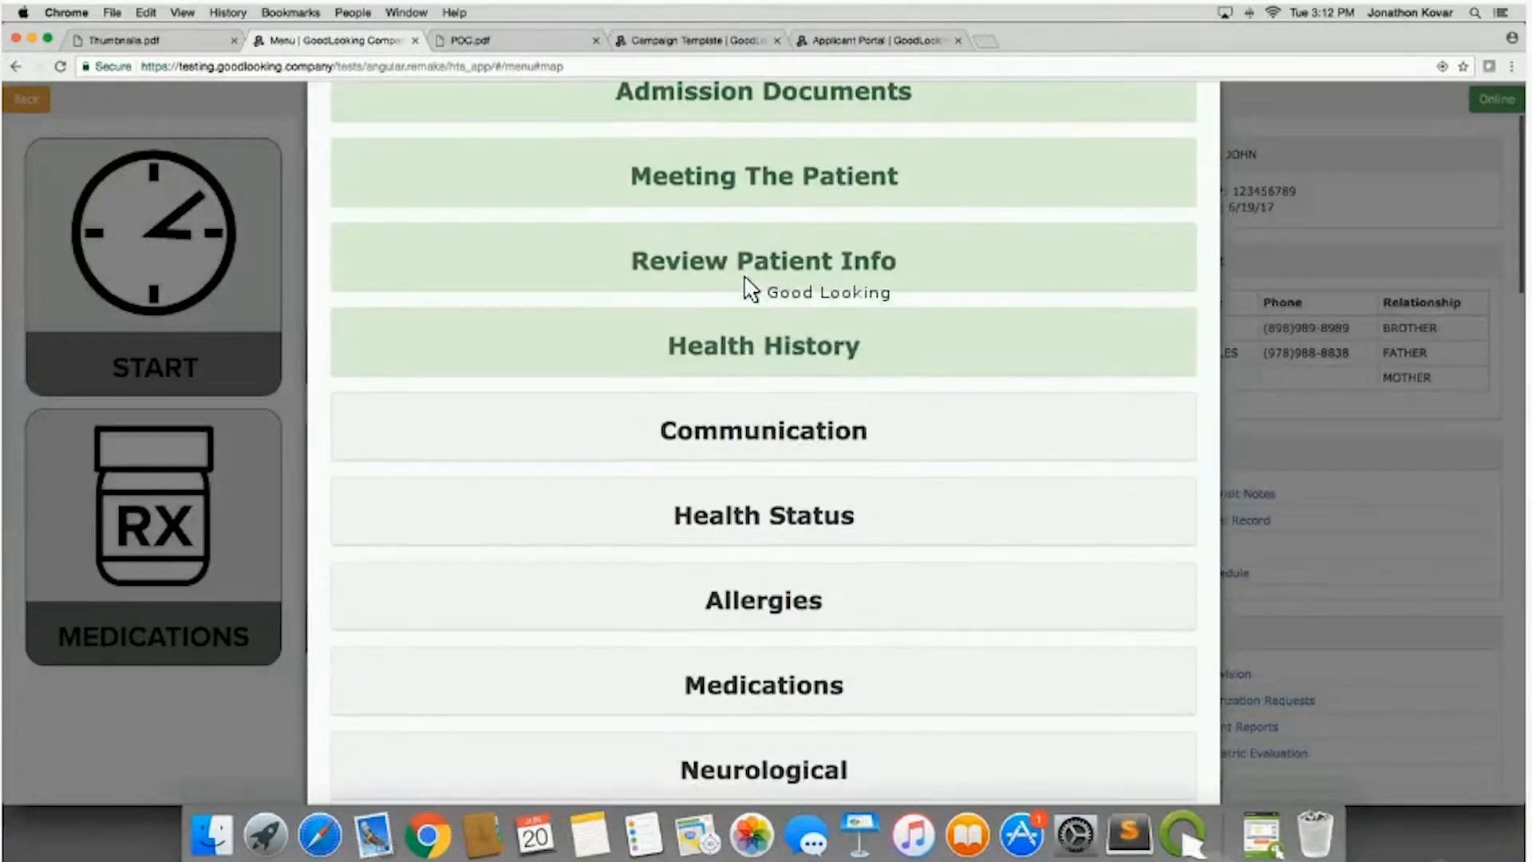
left_click(750, 327)
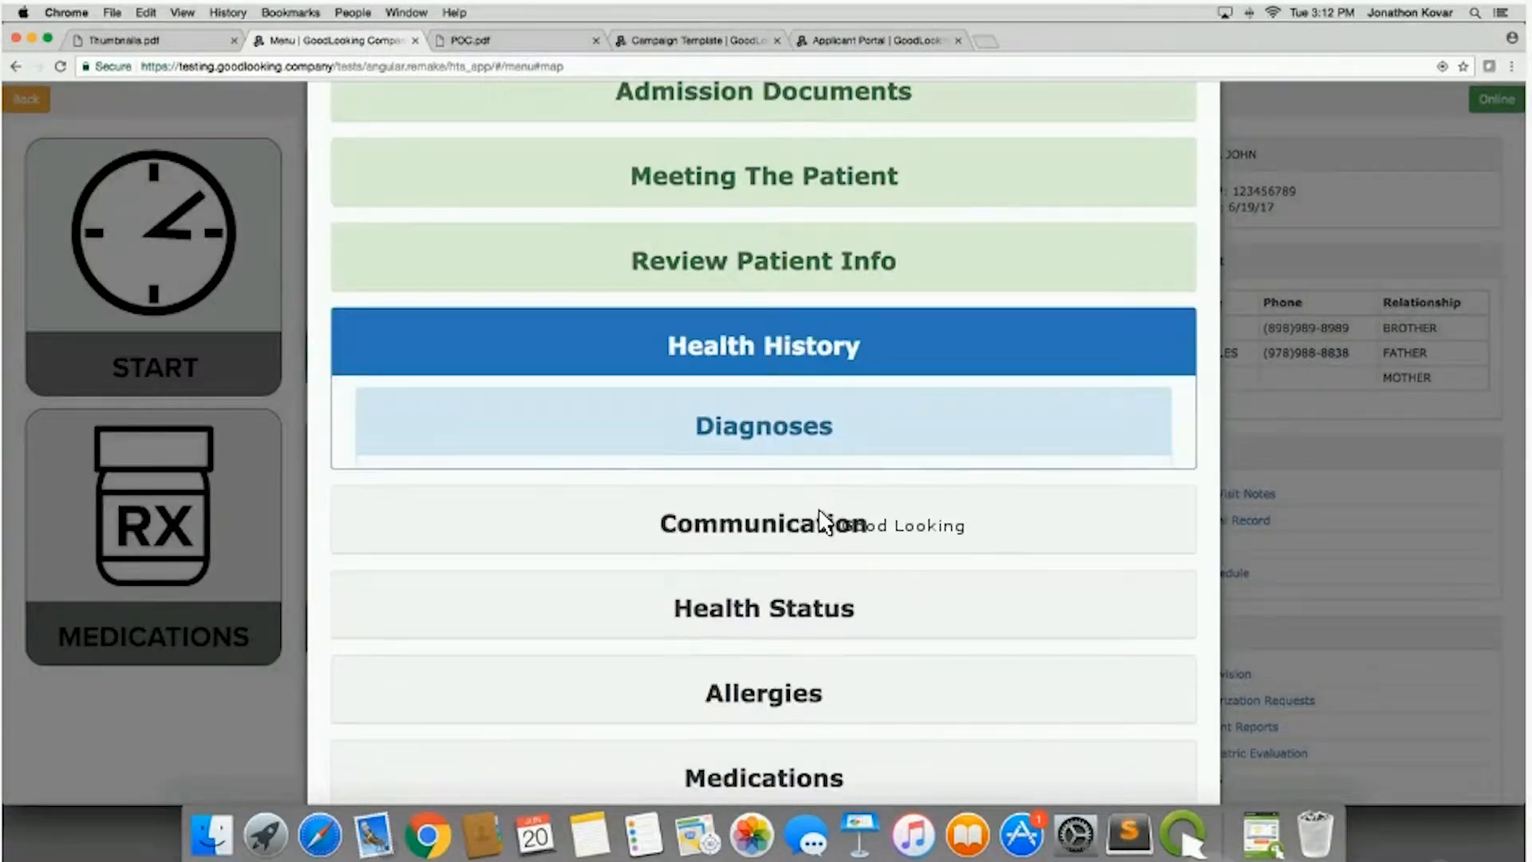
scroll(822, 522, "down", 3)
scroll(826, 525, "down", 1)
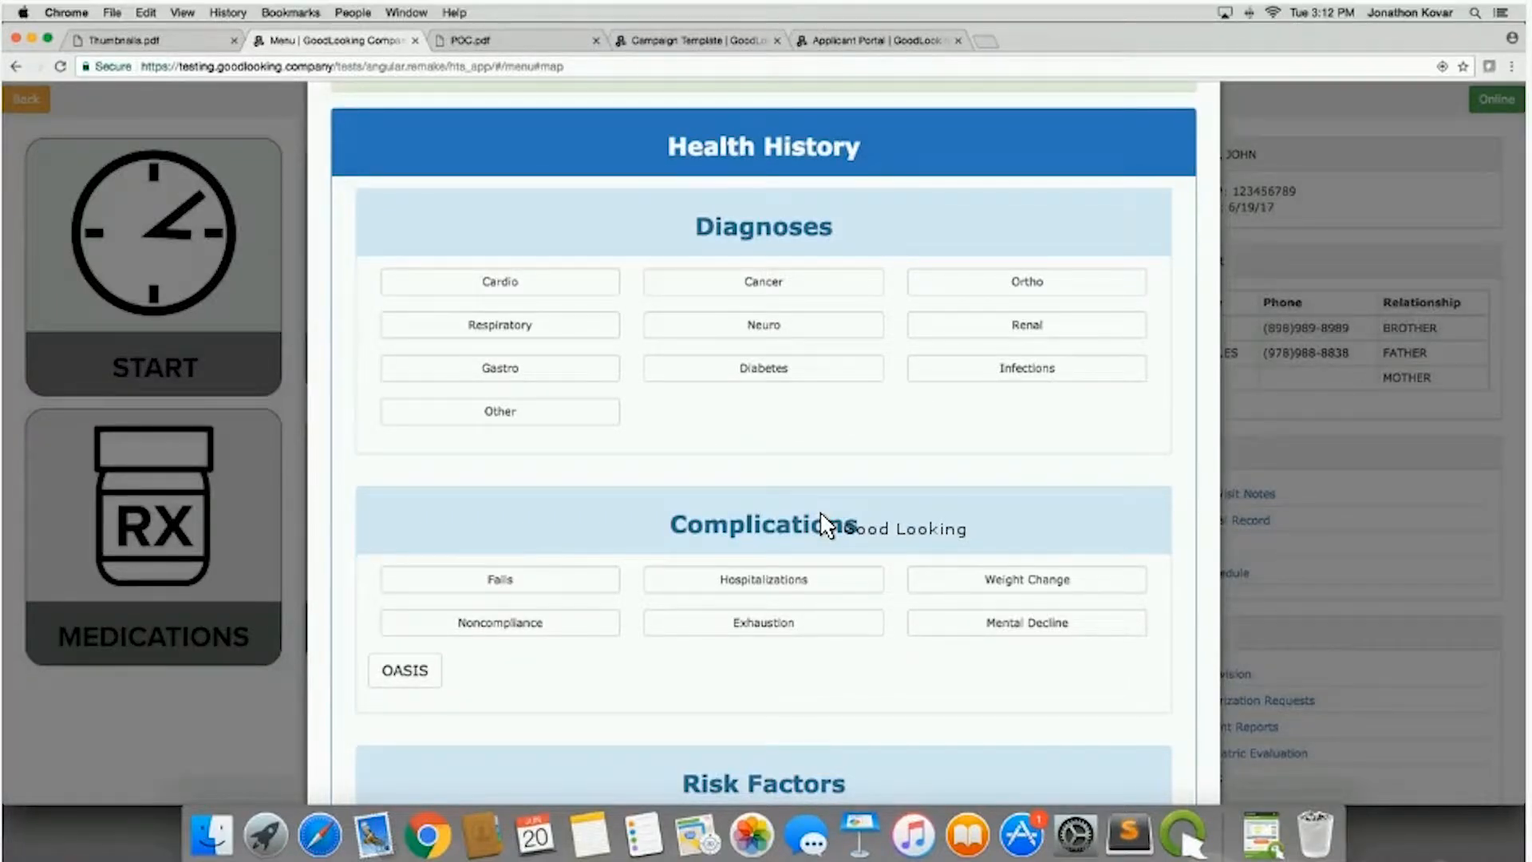
left_click(529, 589)
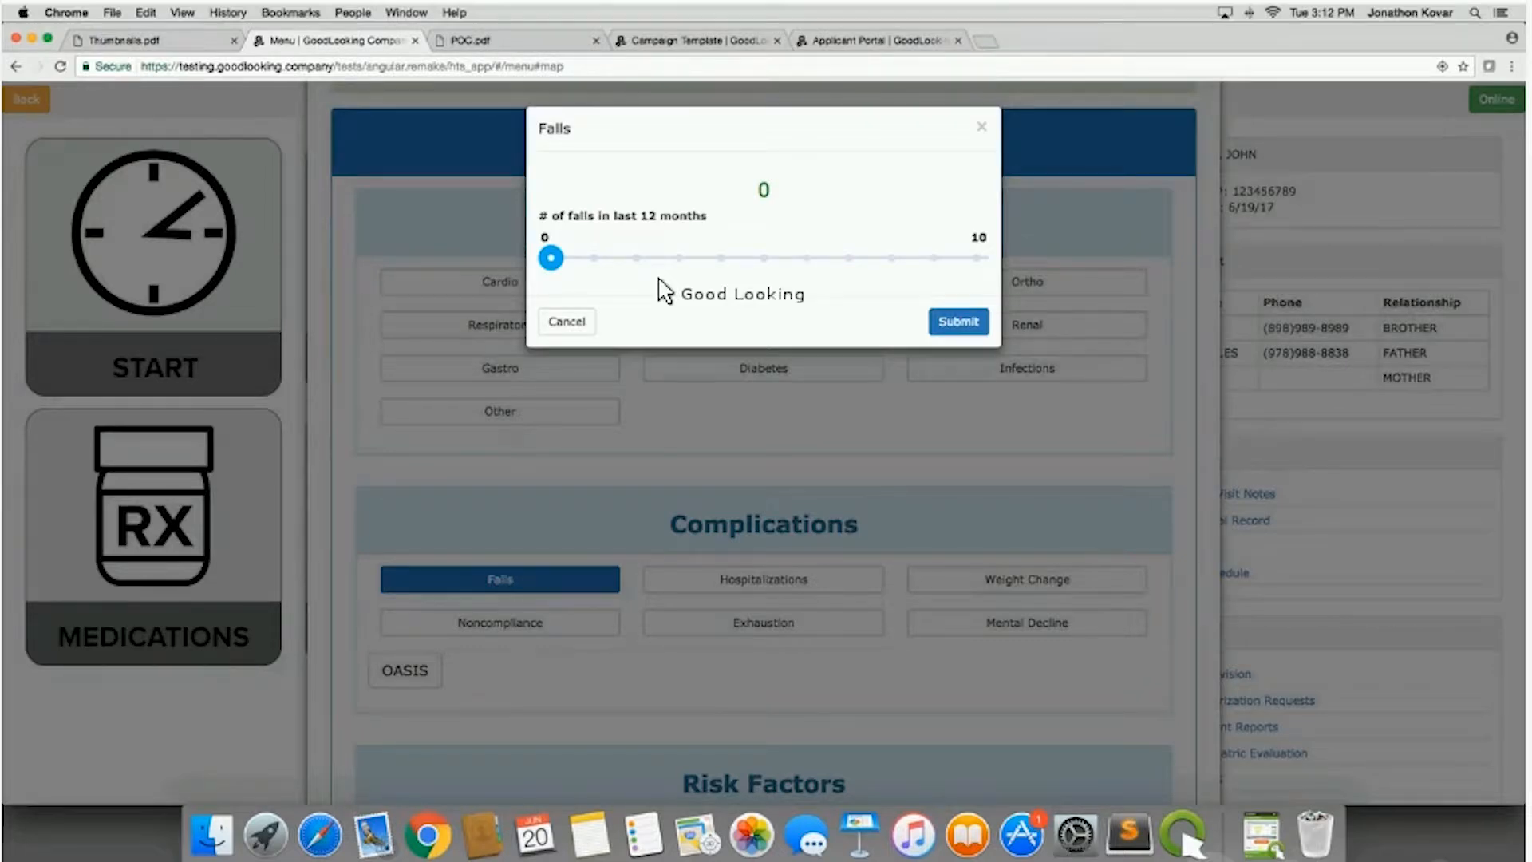
left_click(678, 258)
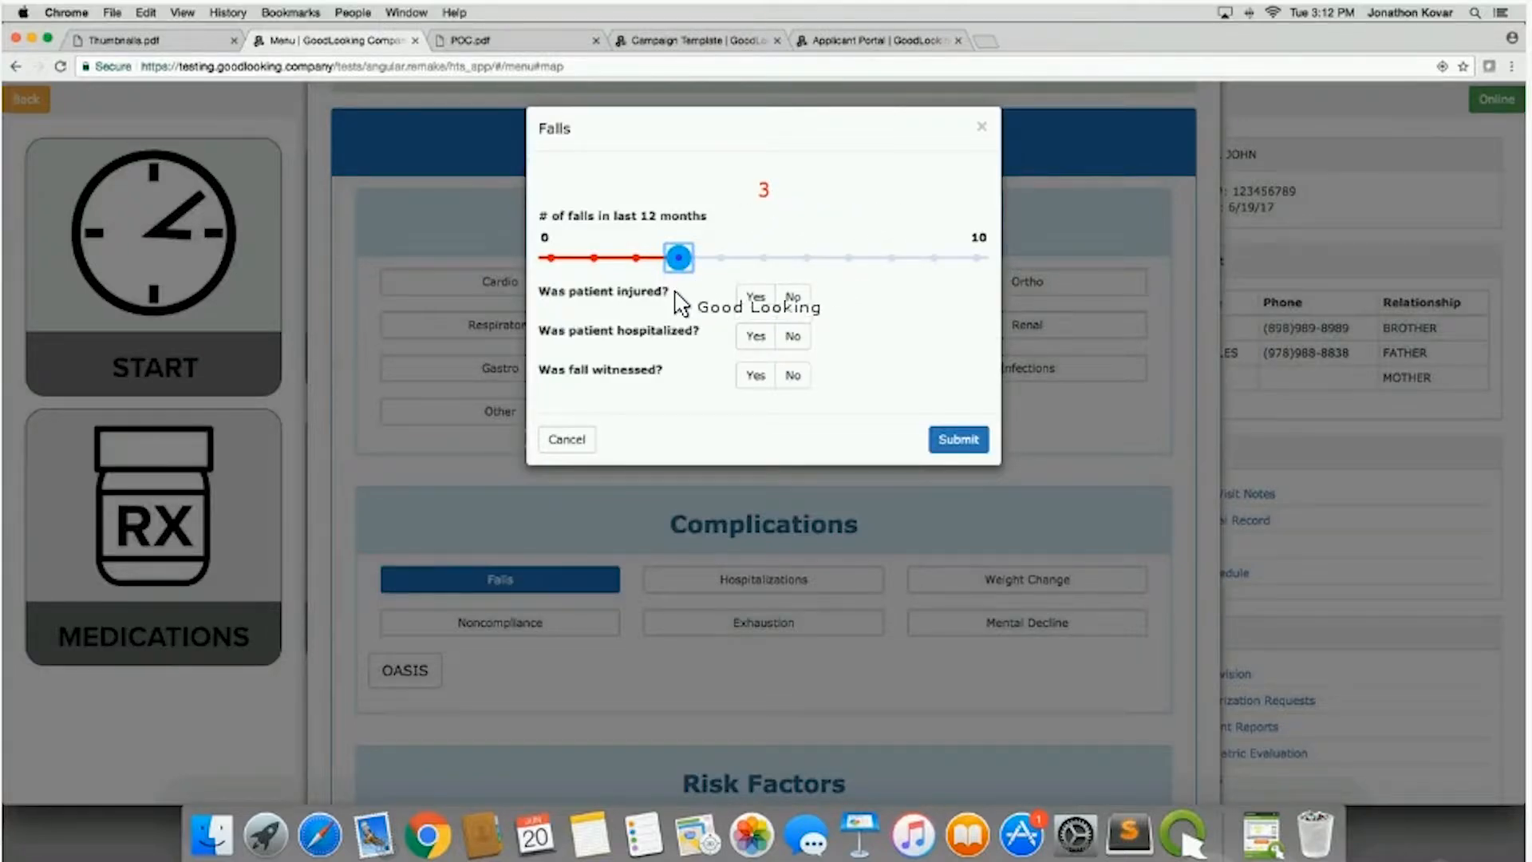
left_click(962, 439)
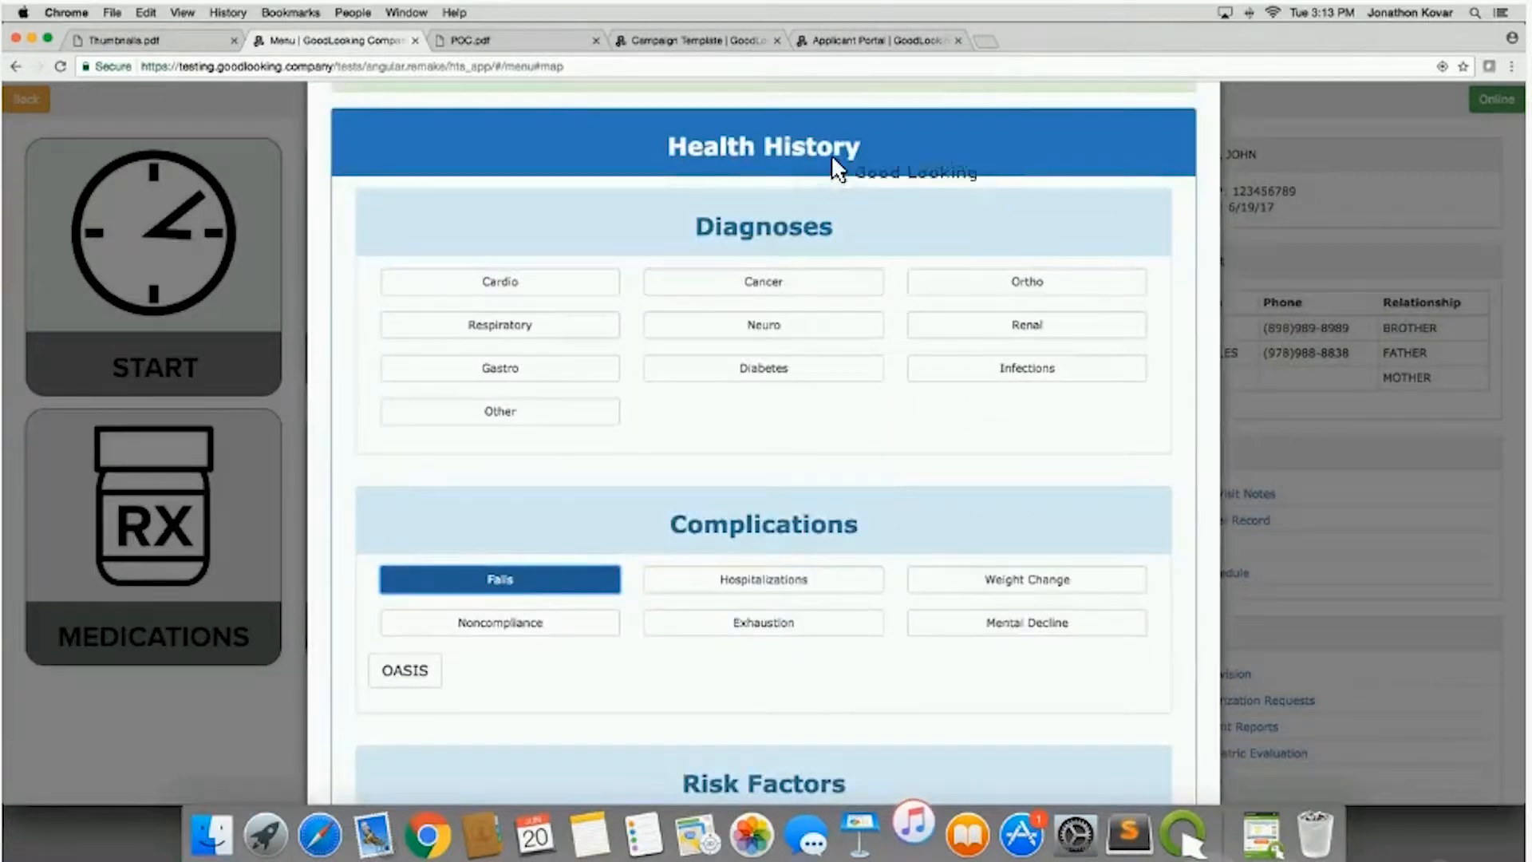
left_click(827, 149)
Open the Mobility section, look over its functional scales and set Strength to Strong/Unequal.
scroll(859, 408, "down", 6)
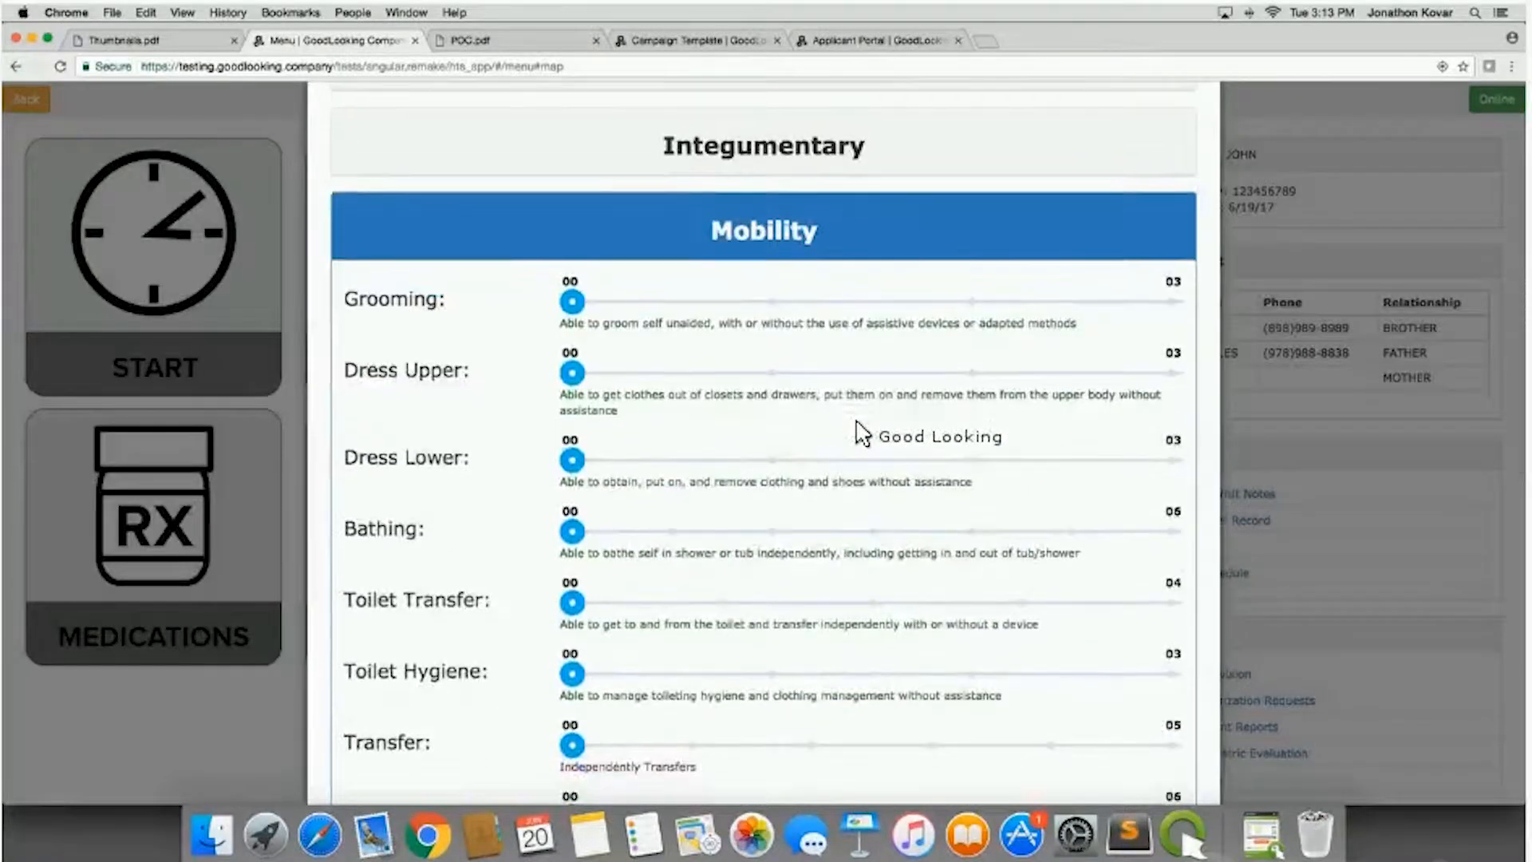
scroll(861, 433, "down", 1)
scroll(862, 433, "down", 5)
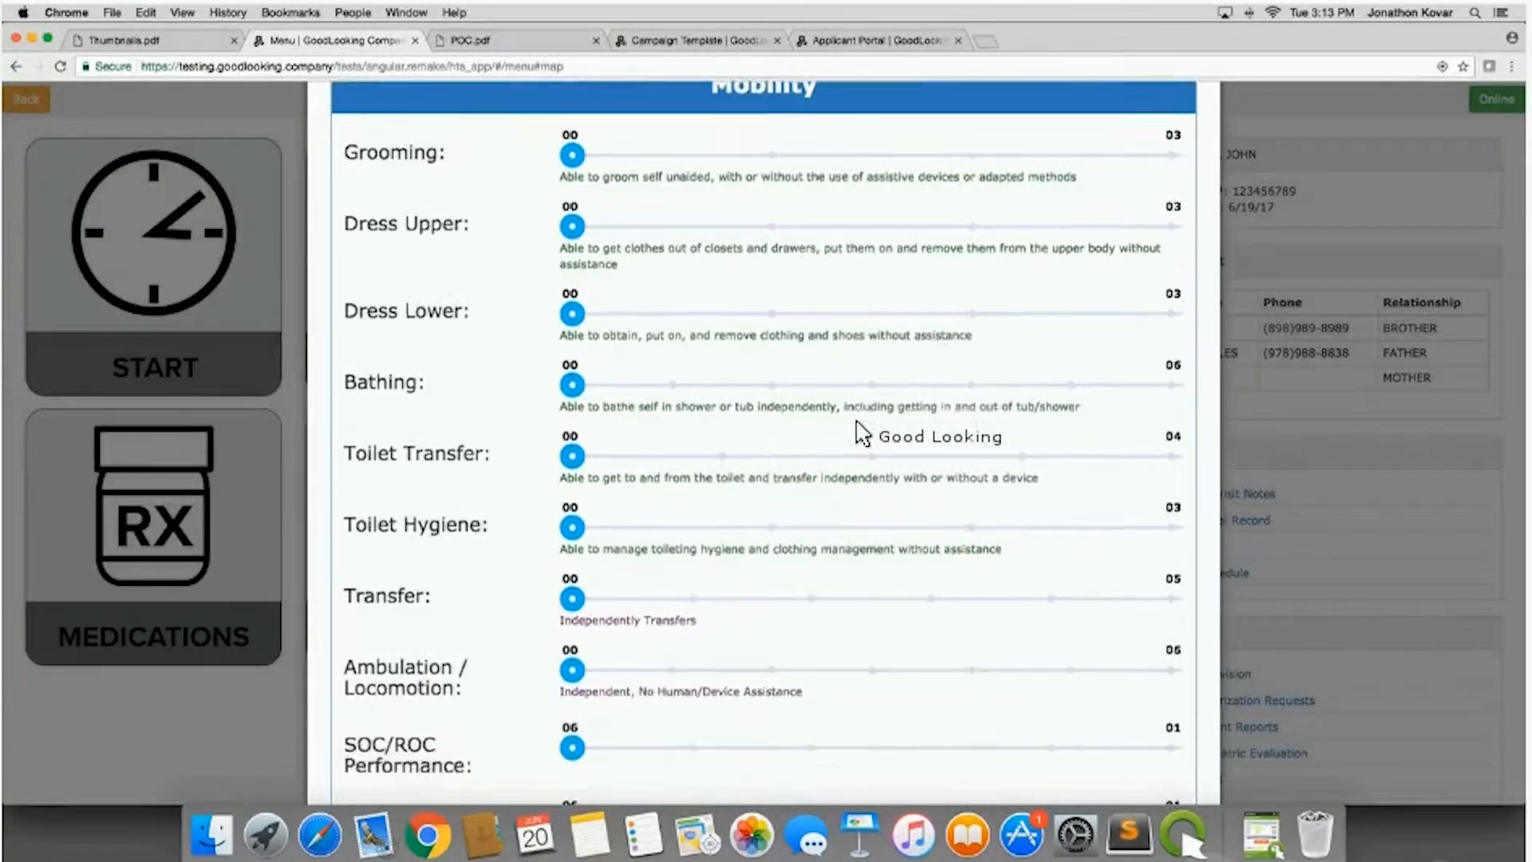
scroll(862, 433, "down", 3)
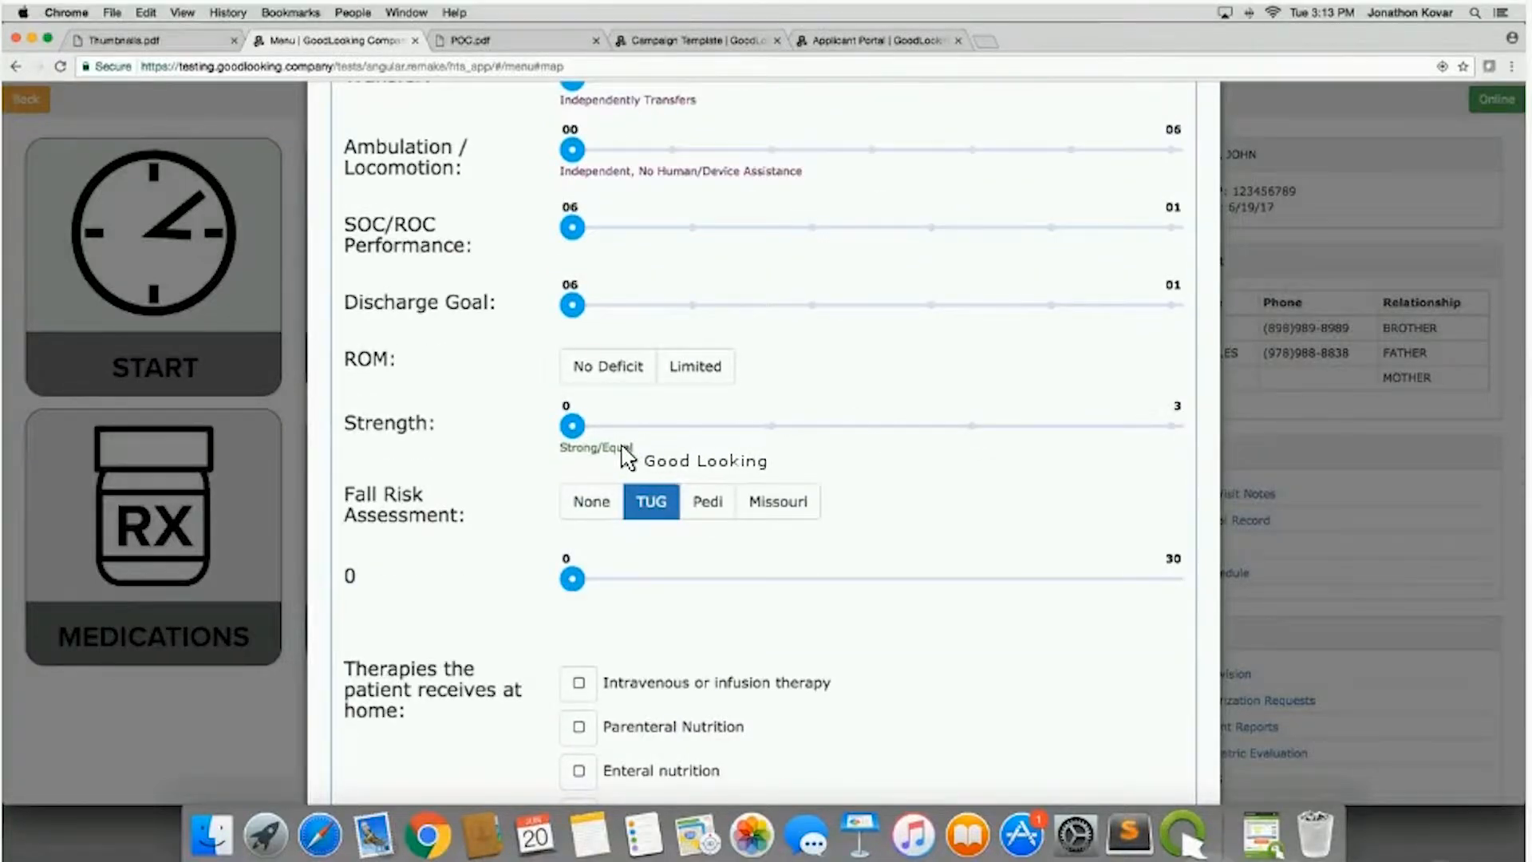
left_click(774, 427)
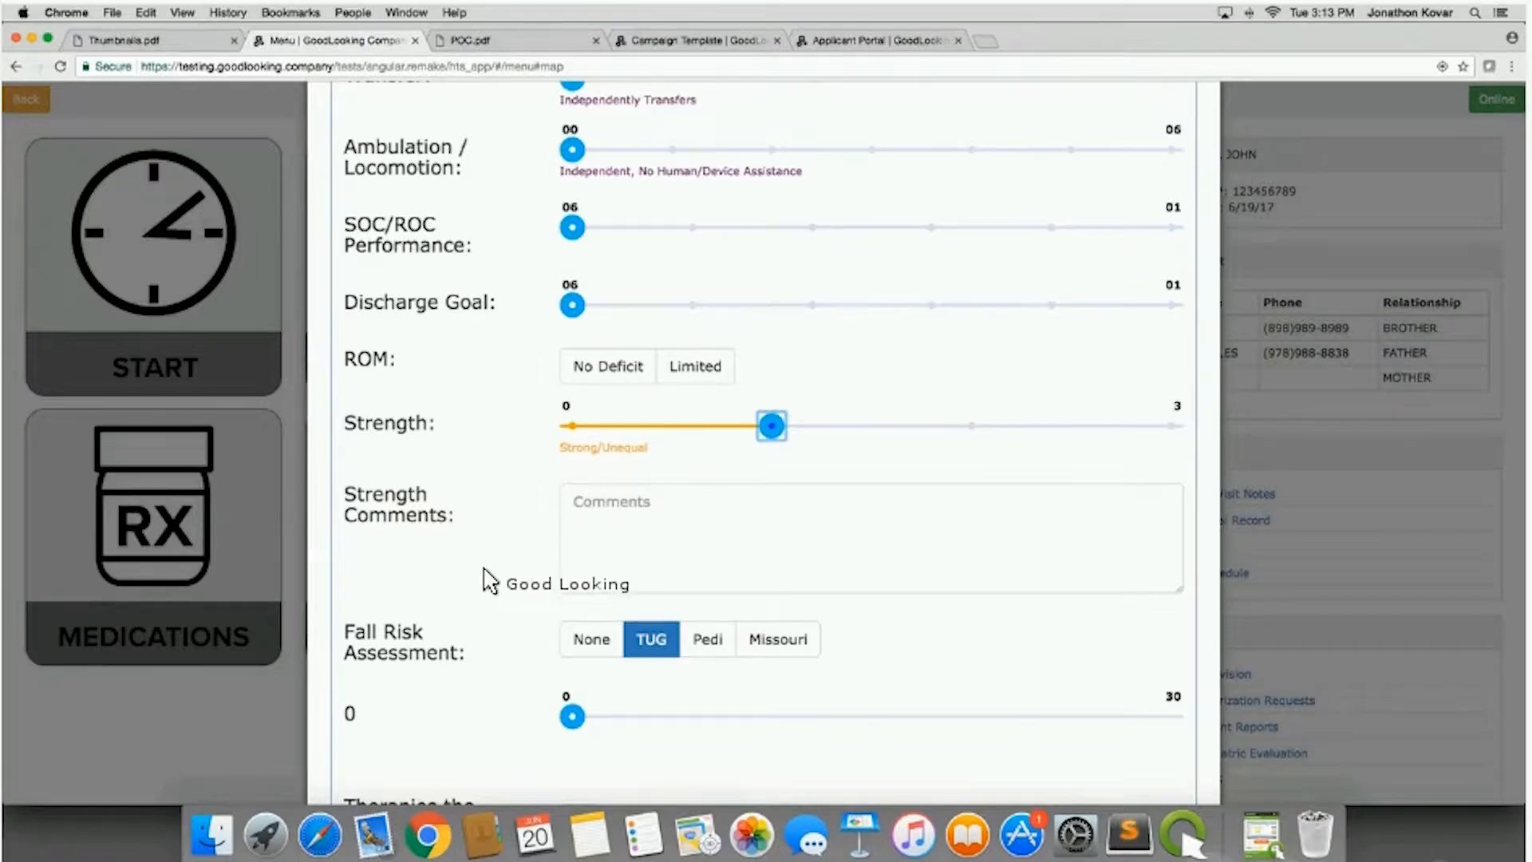
Keep TUG as the Fall Risk Assessment, set its score to 18 and save the Mobility section.
scroll(486, 574, "down", 4)
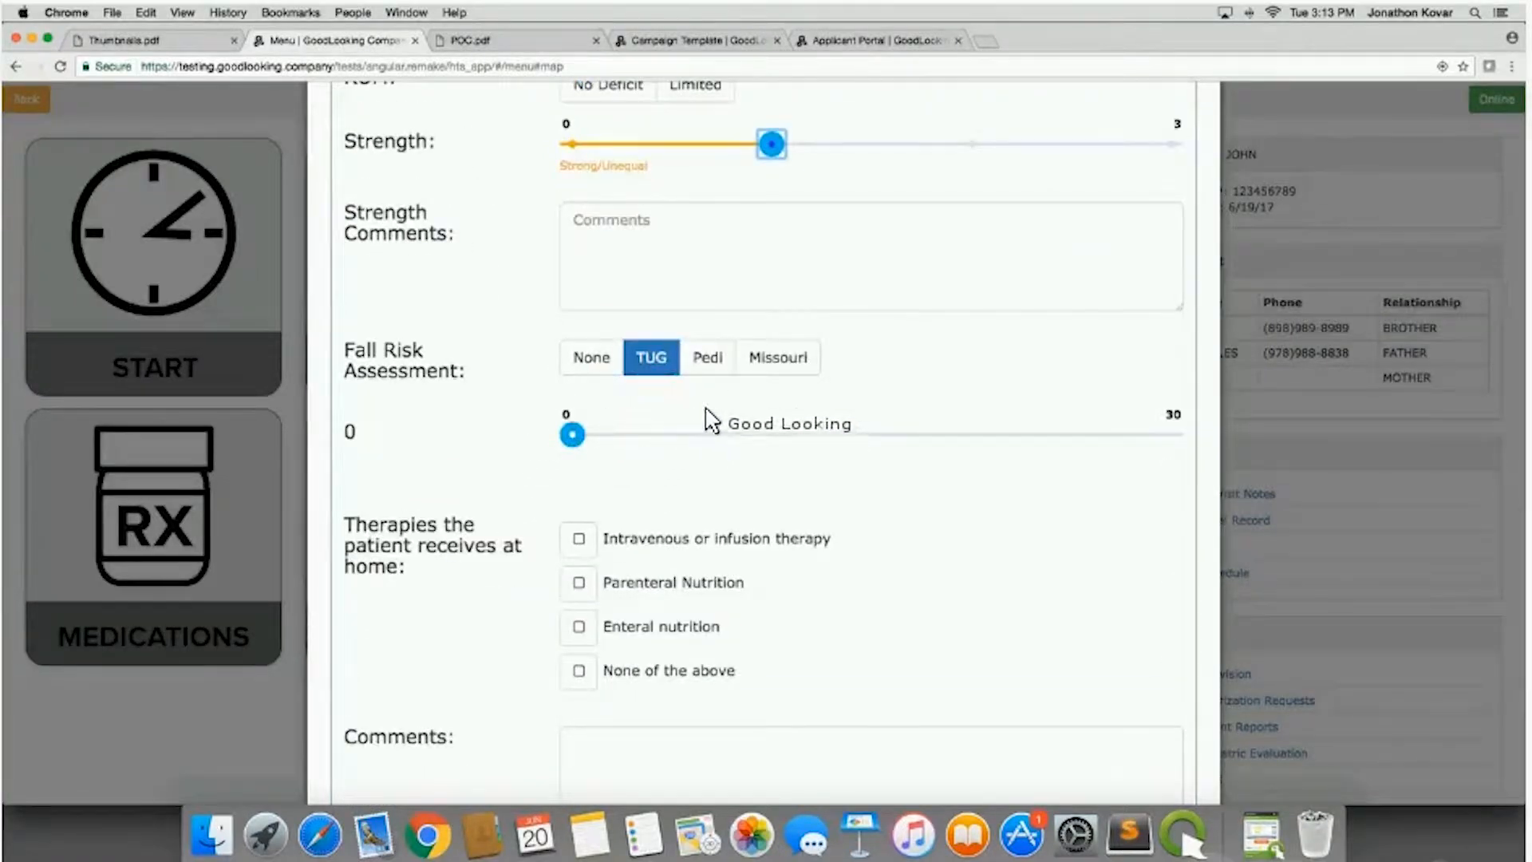
left_click(706, 359)
left_click(654, 359)
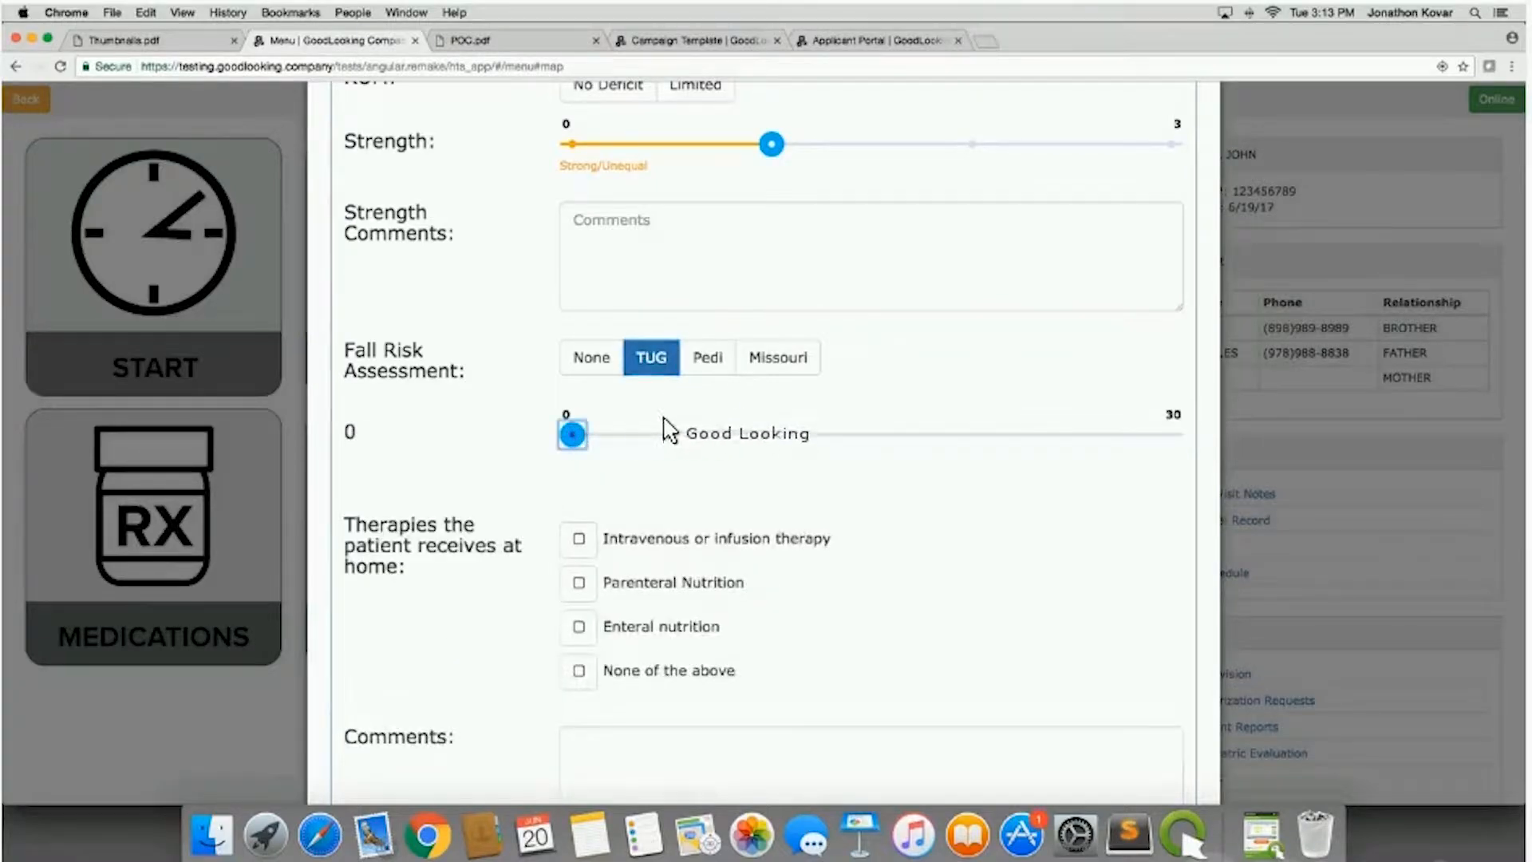
left_click(729, 433)
left_click_drag(817, 415, 930, 431)
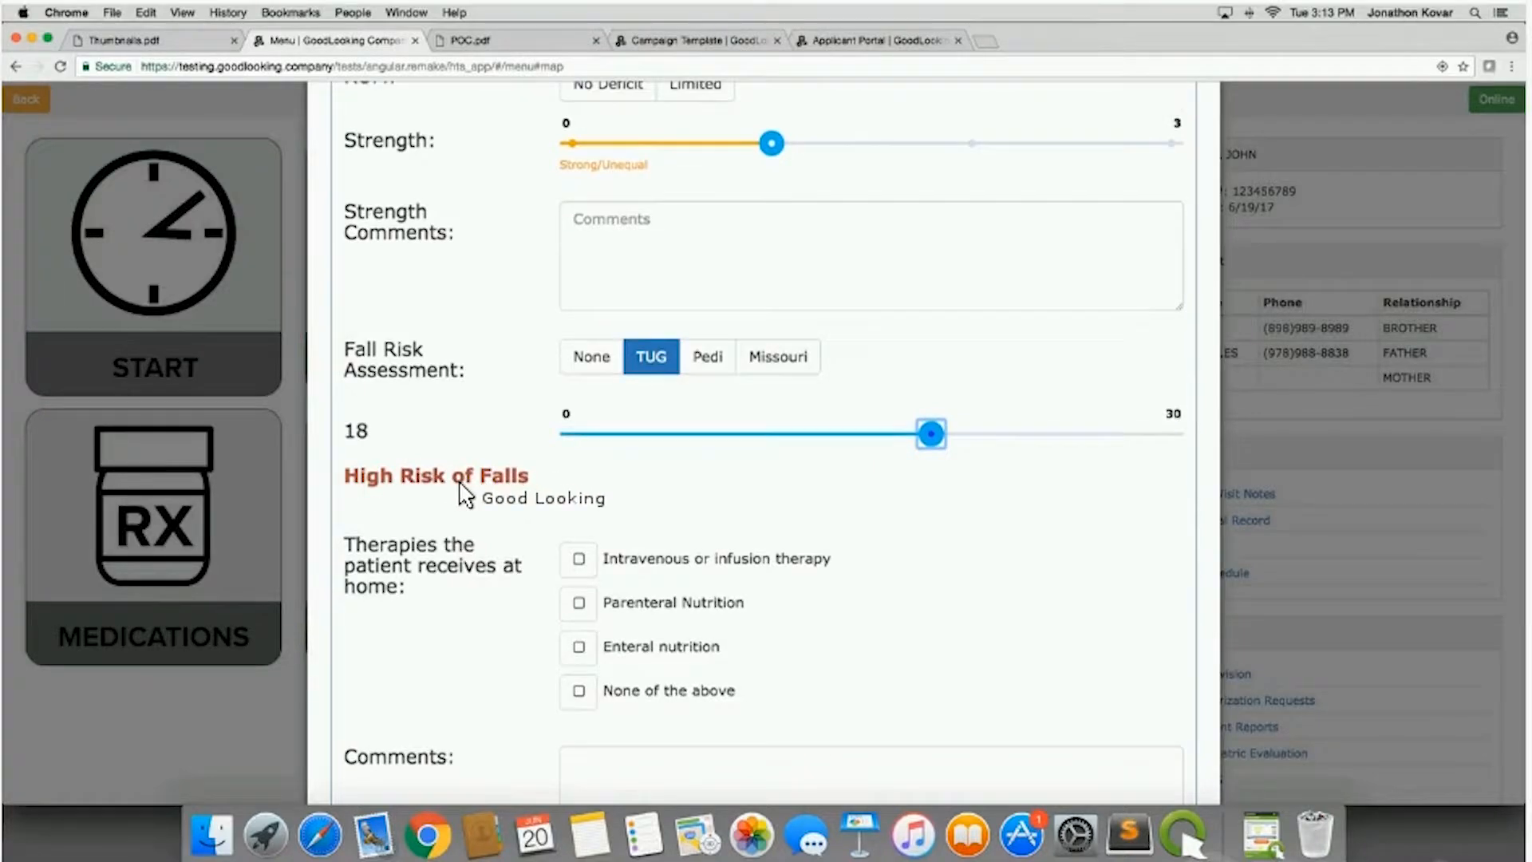
scroll(458, 488, "down", 5)
left_click(661, 483)
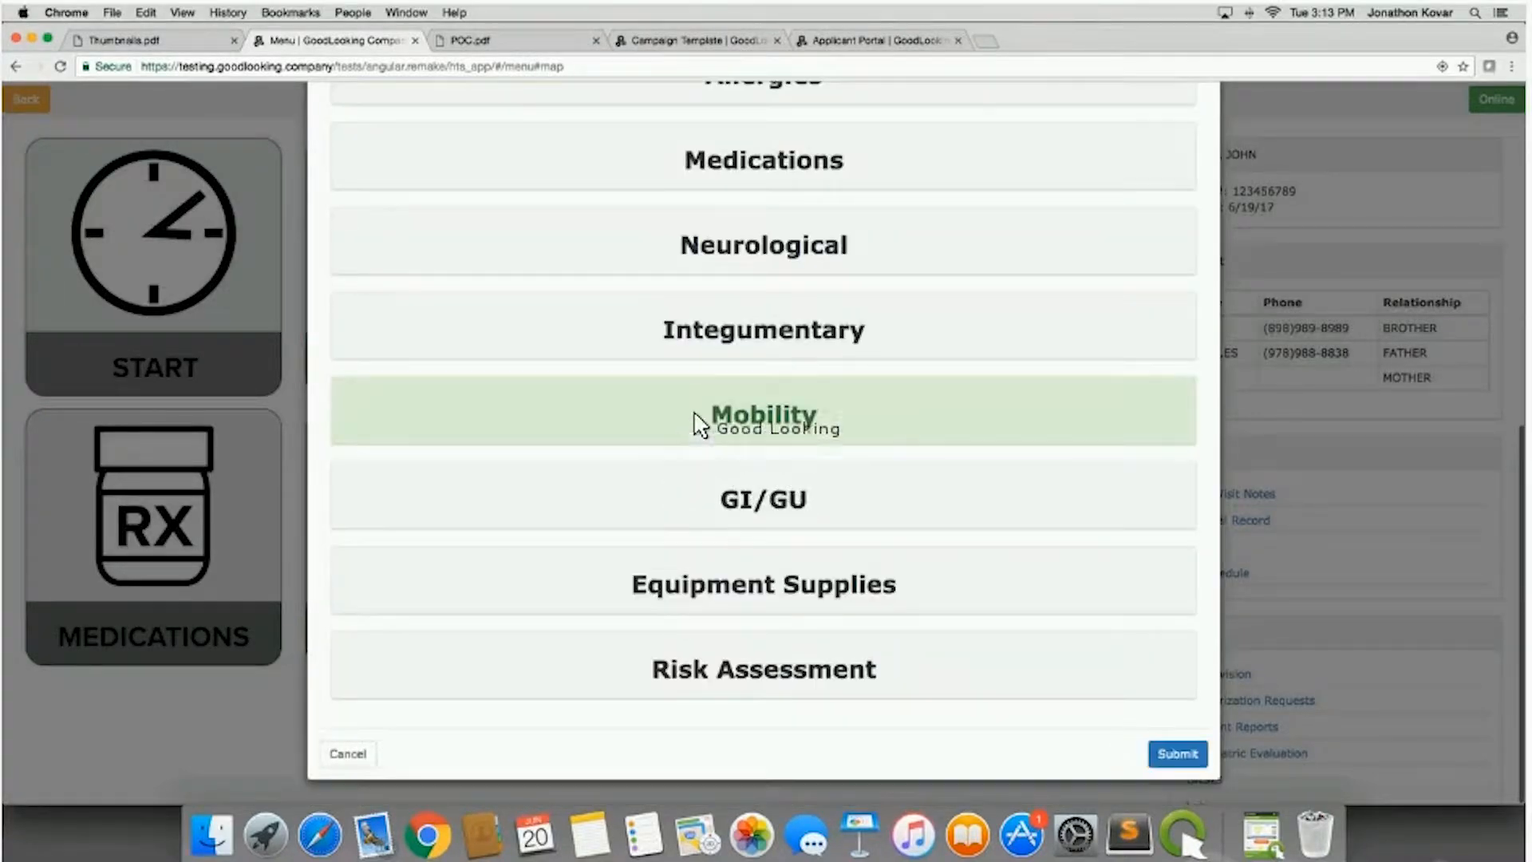
View the Wound Care form for the right abdomen in the Integumentary section, close it without entries and submit the assessment.
left_click(734, 341)
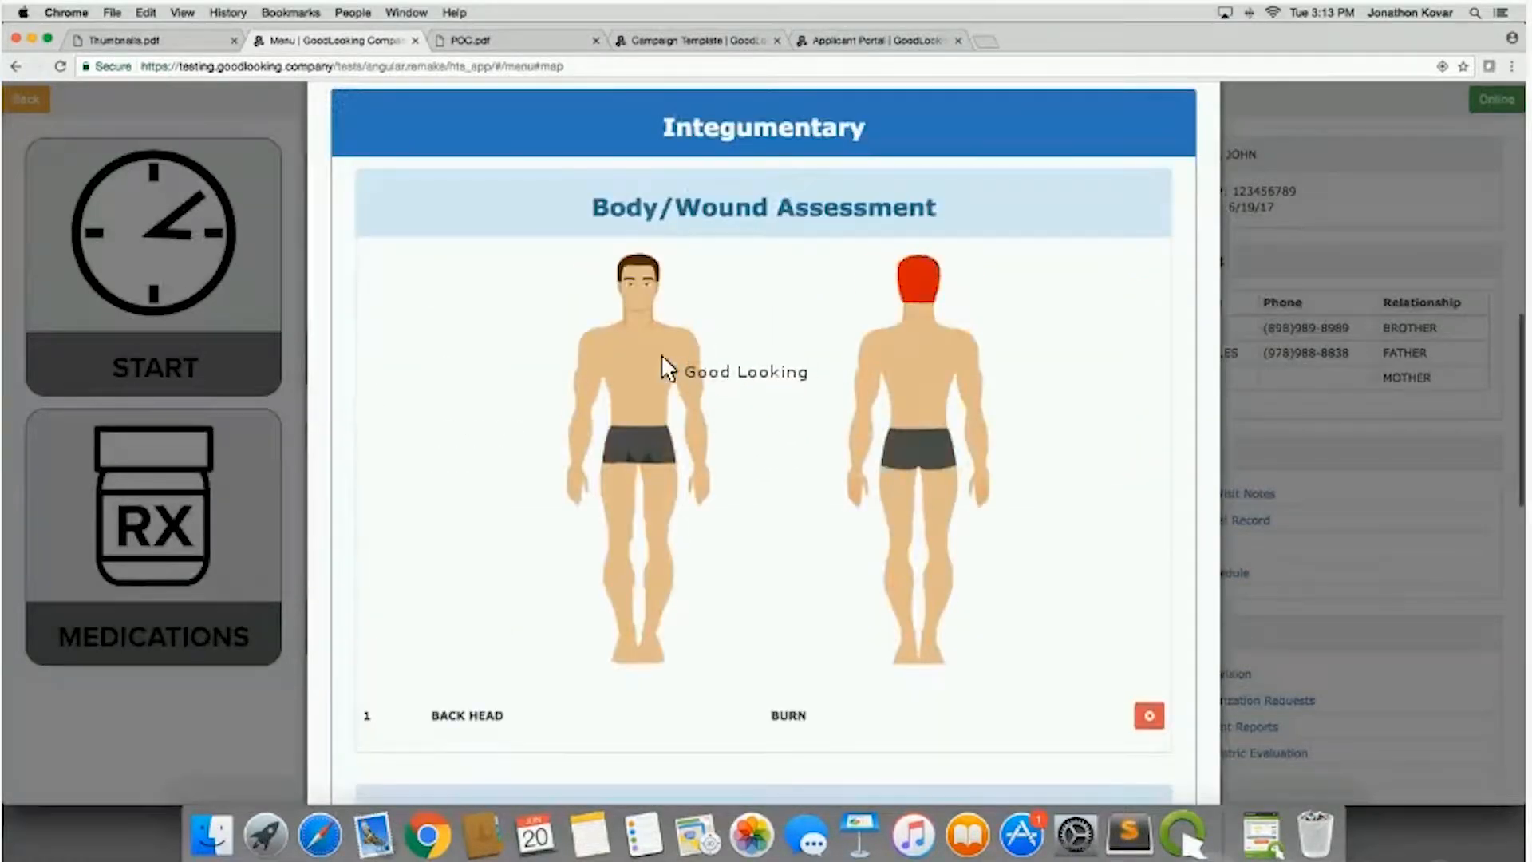
left_click(630, 389)
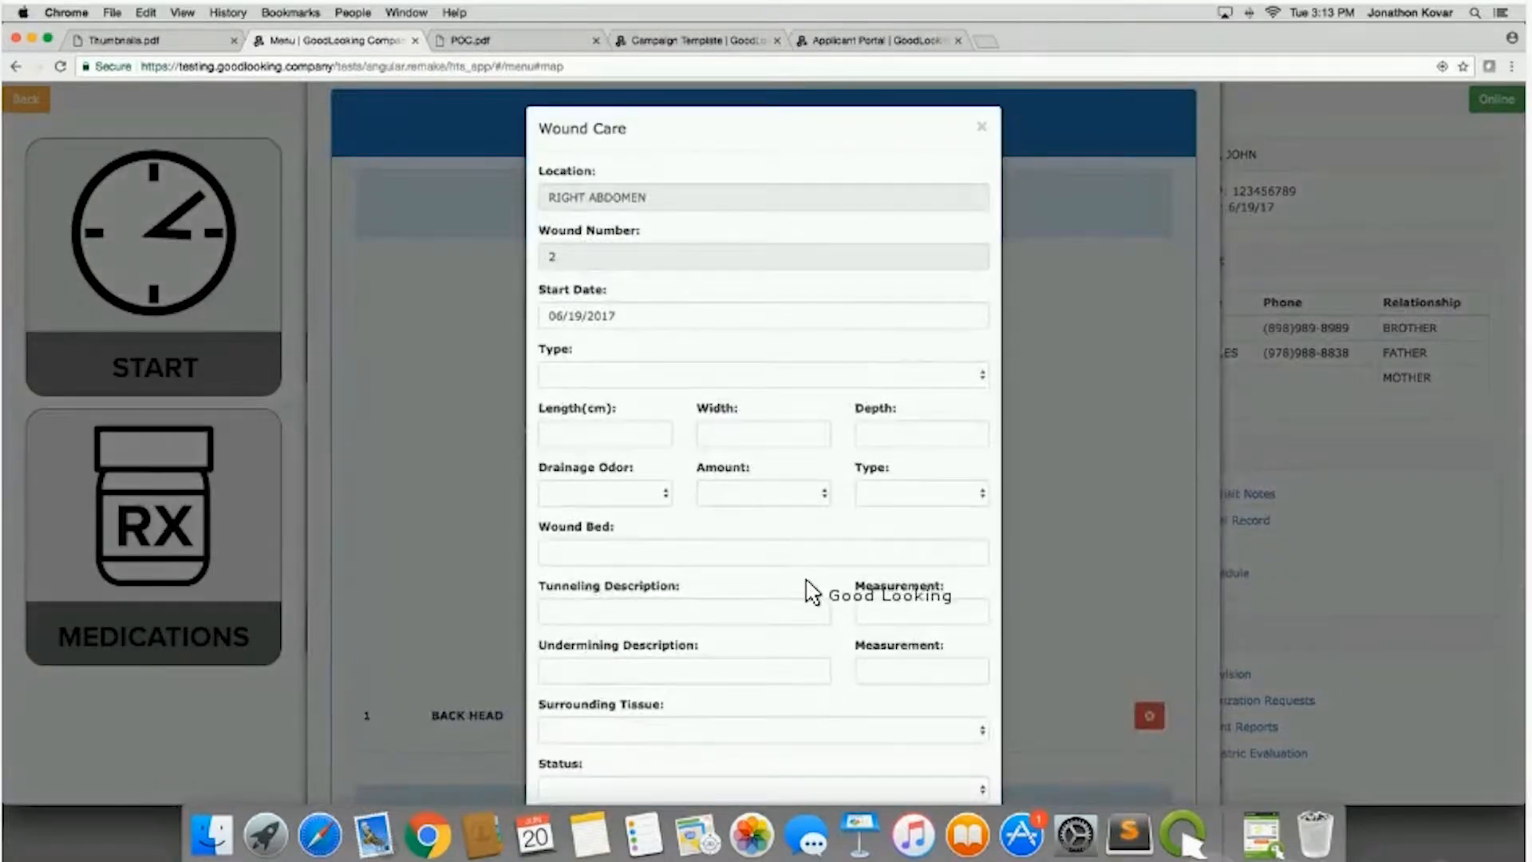
left_click(982, 127)
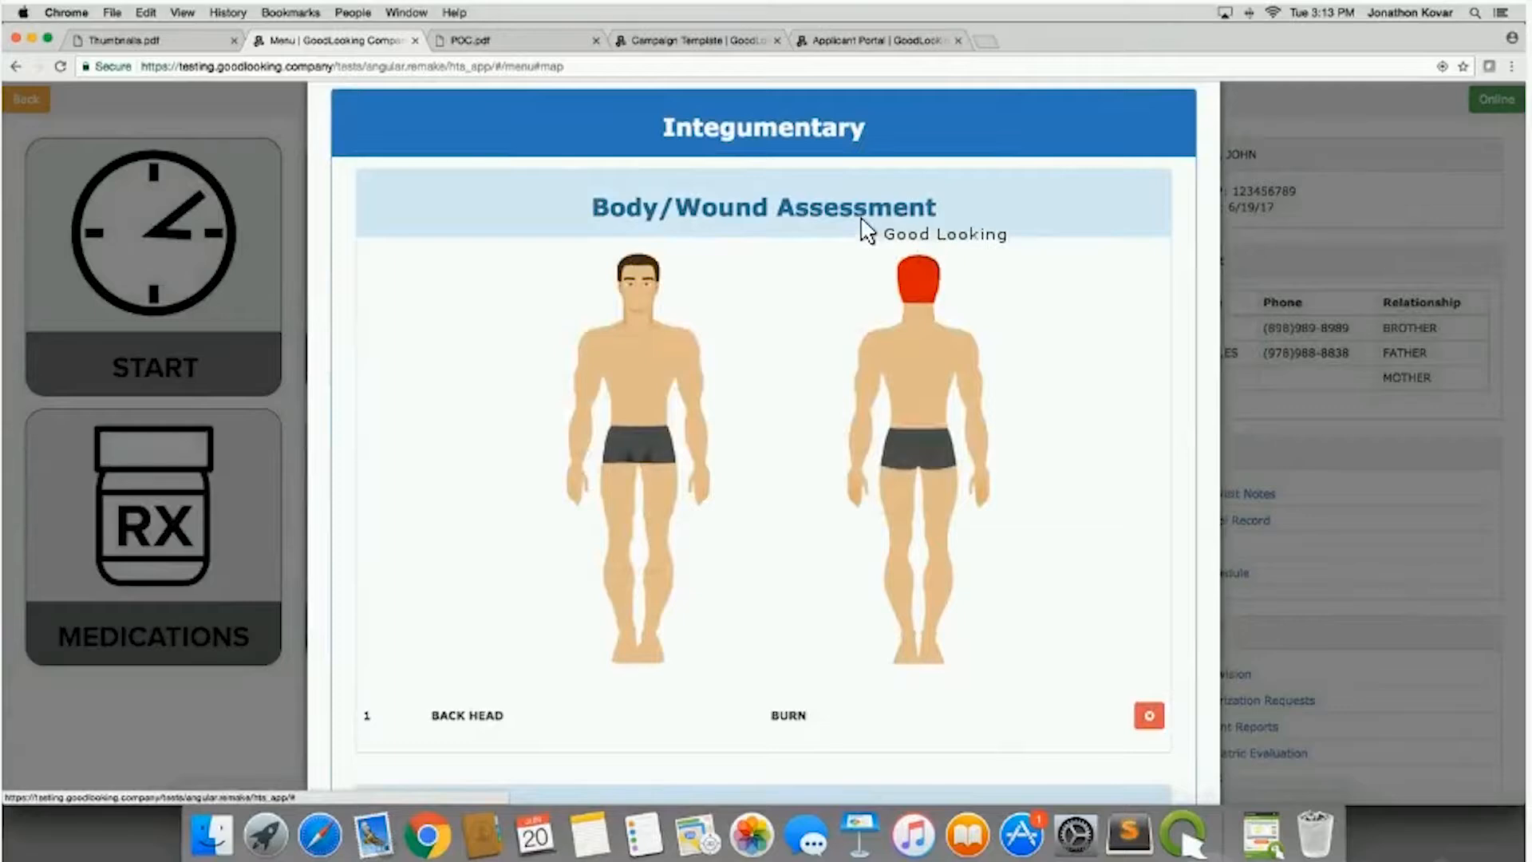
left_click(745, 132)
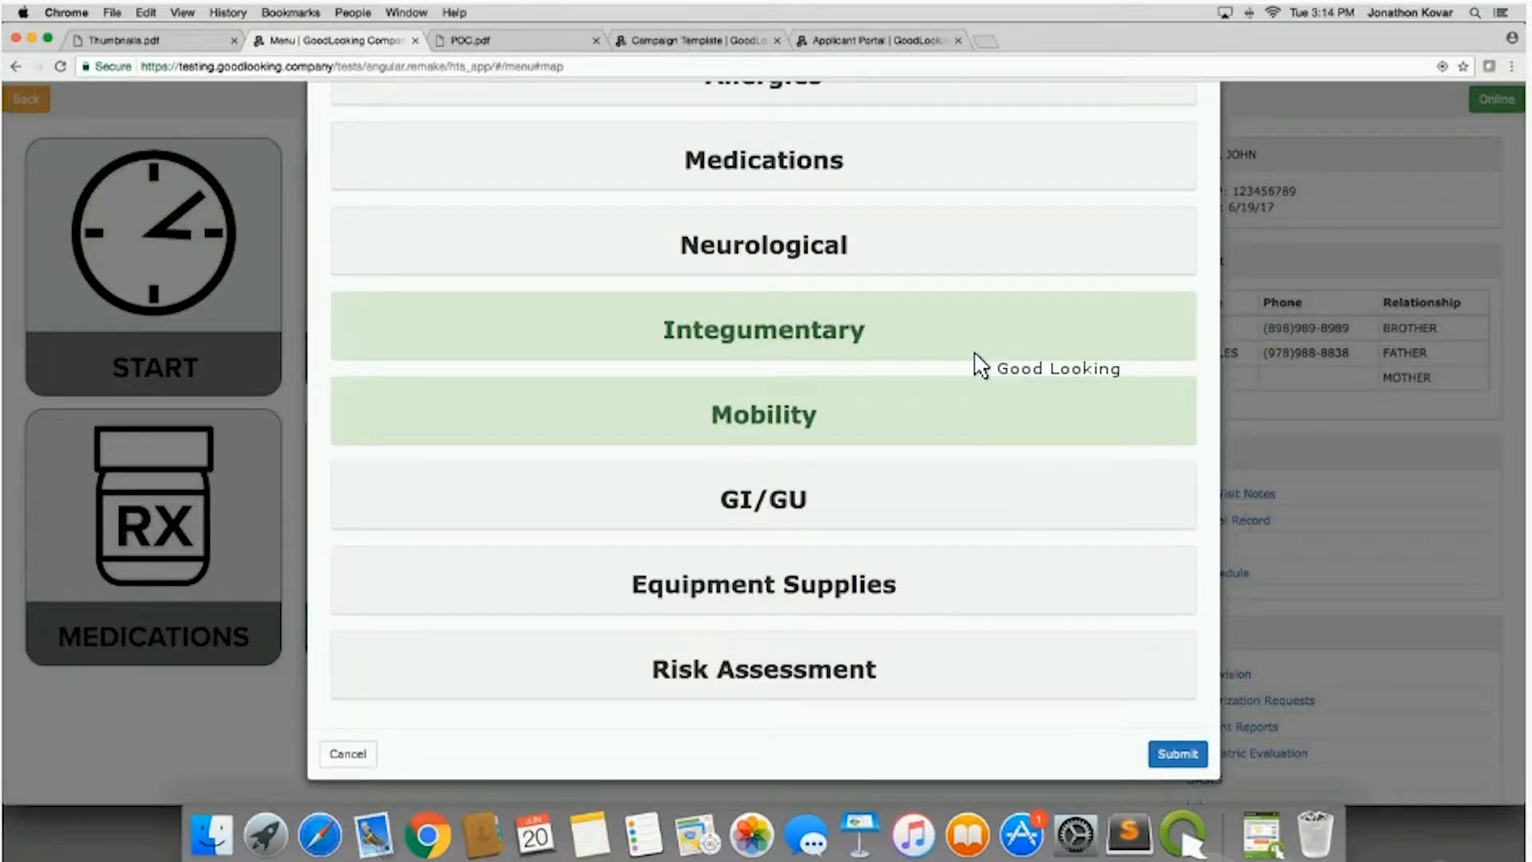
left_click(1169, 753)
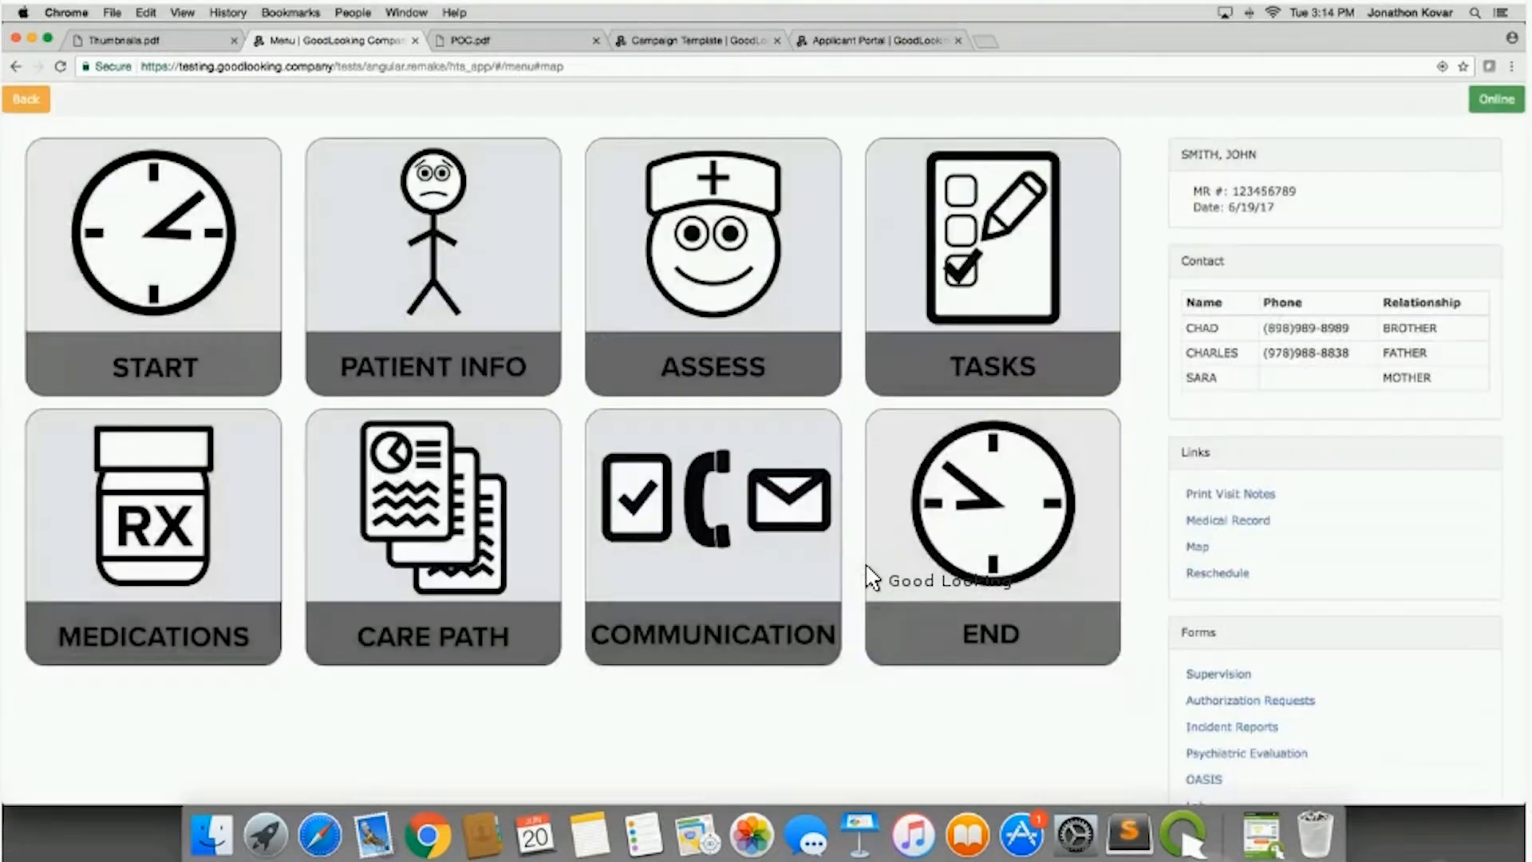
Open the patient's Care Path and look over the Frequencies and Basics sections, including the vital sign presets for notifying the physician.
left_click(415, 532)
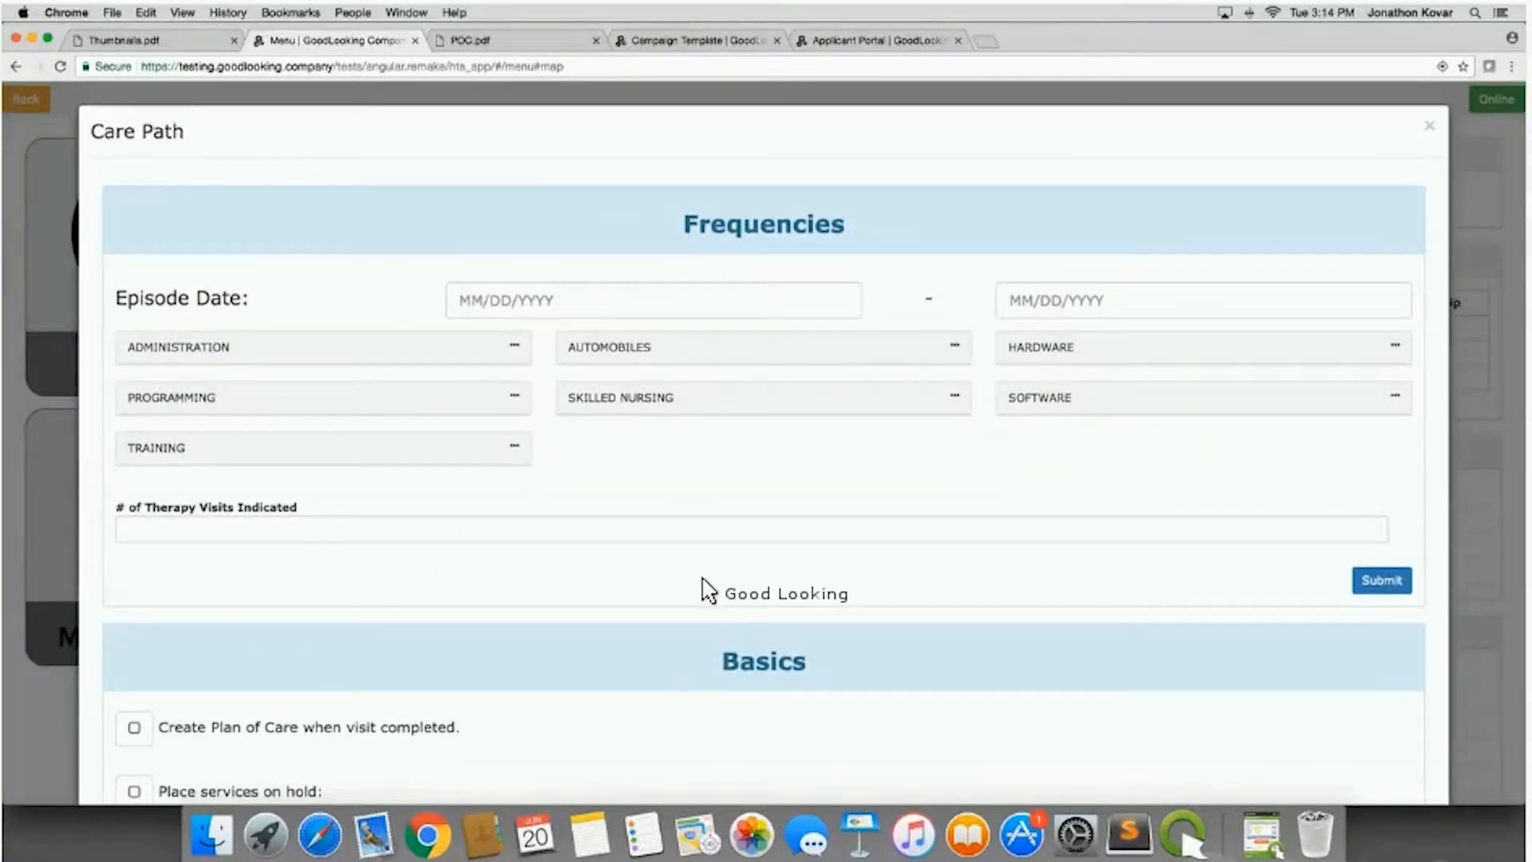
scroll(706, 590, "down", 3)
scroll(706, 590, "down", 5)
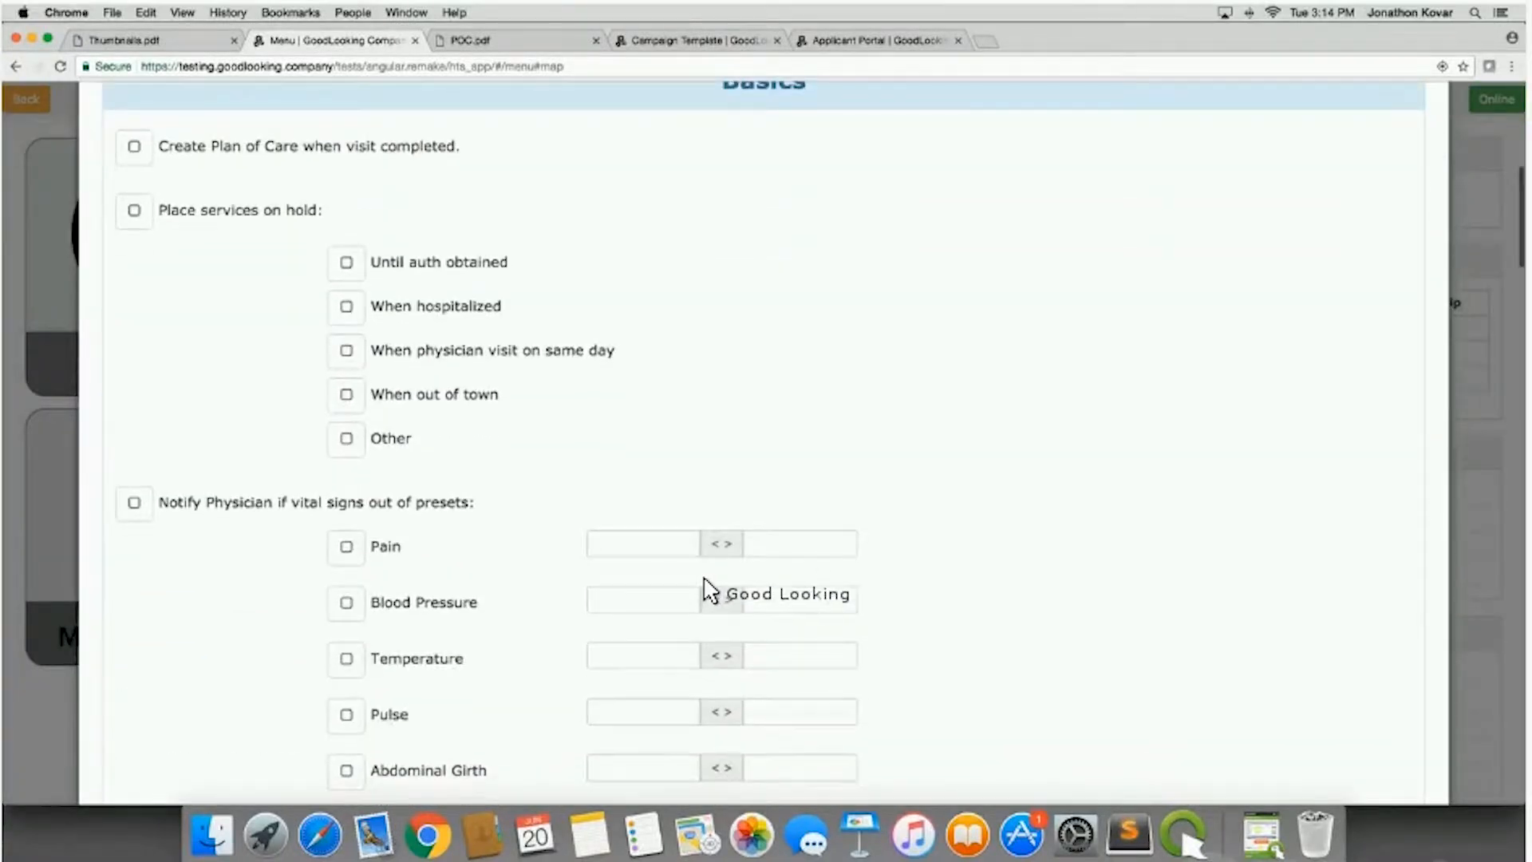
scroll(975, 648, "down", 3)
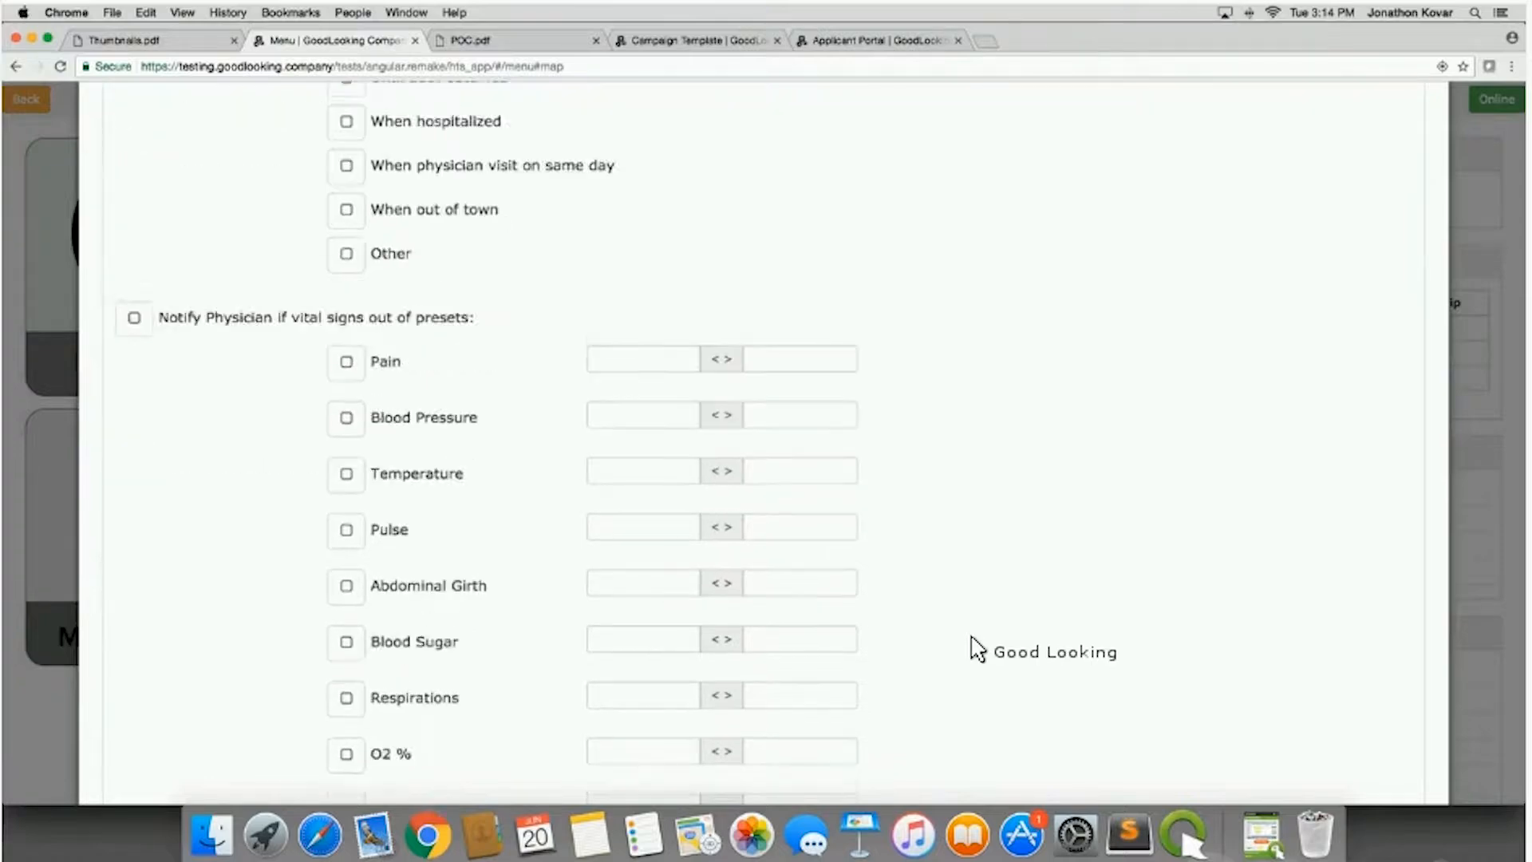
Review the problem checklists in the Care Path's Cardiac, GI/GU, Integumentary and Mobility sections.
scroll(975, 648, "down", 15)
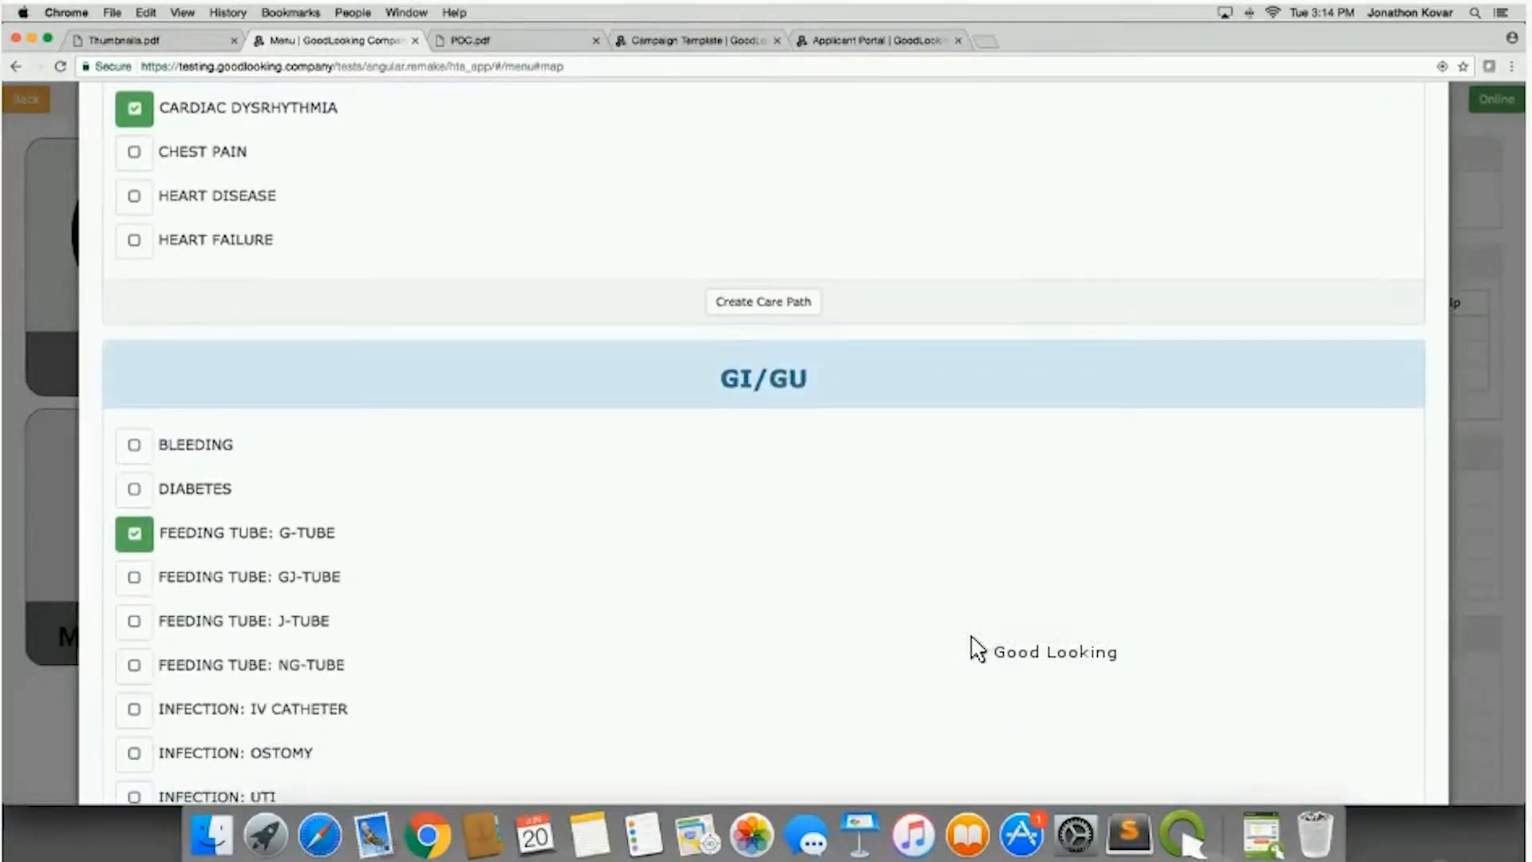
scroll(978, 647, "up", 2)
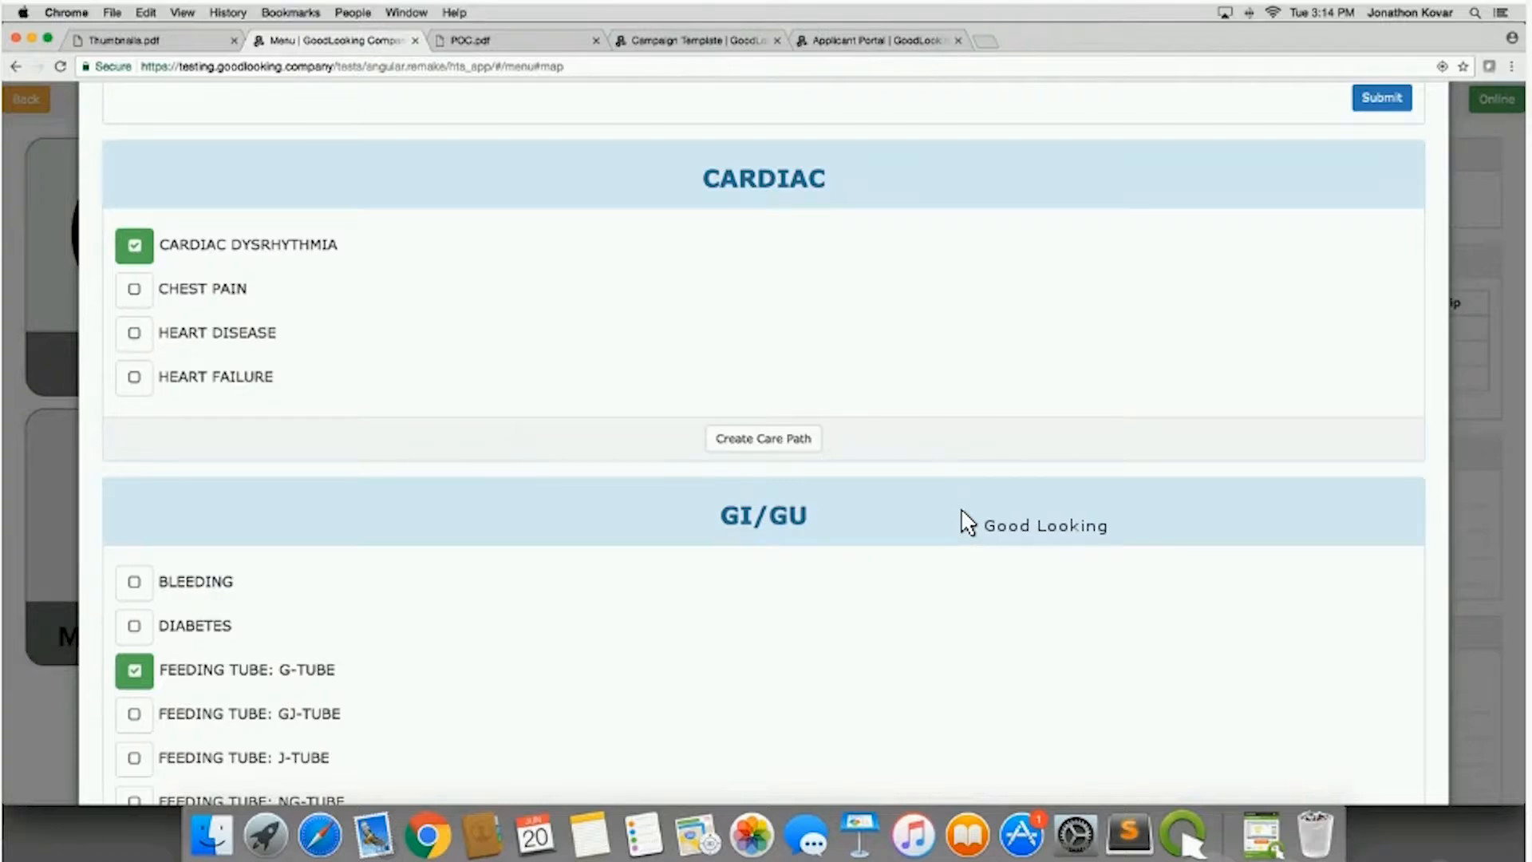
scroll(967, 523, "down", 1)
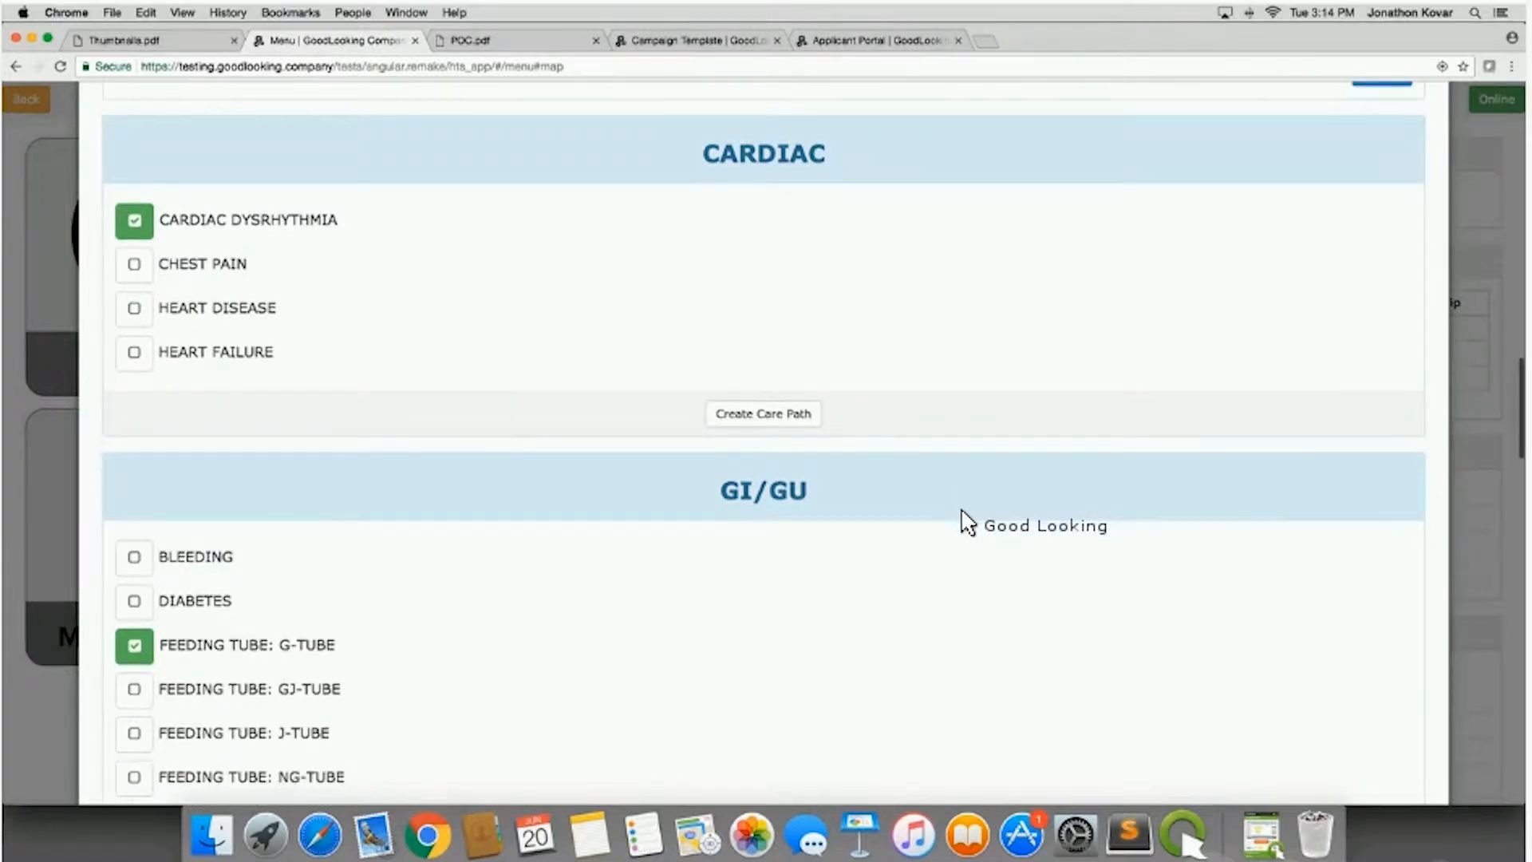
scroll(967, 523, "down", 4)
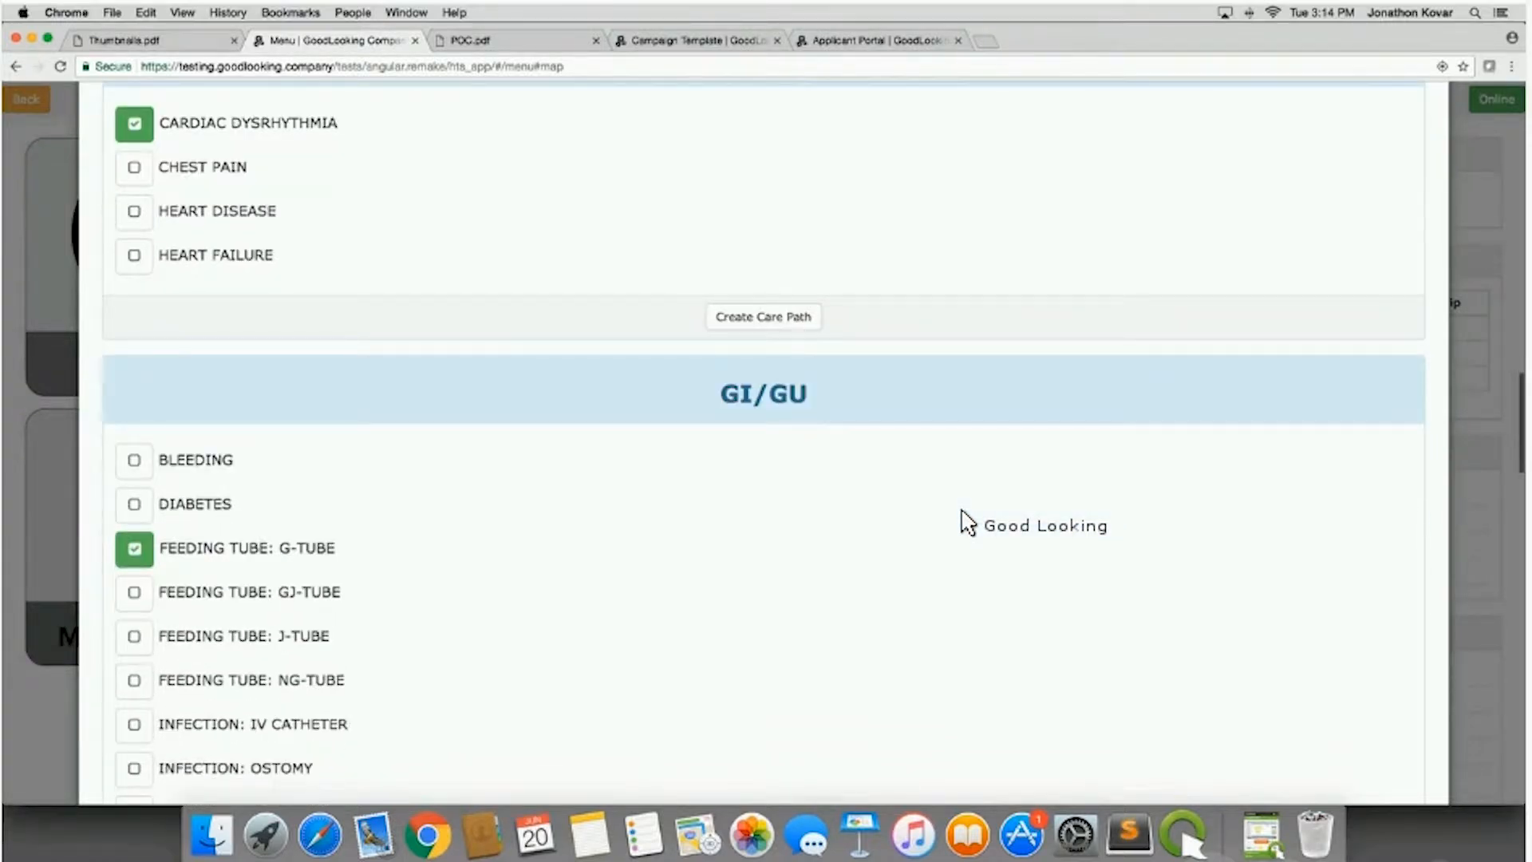
scroll(962, 516, "down", 6)
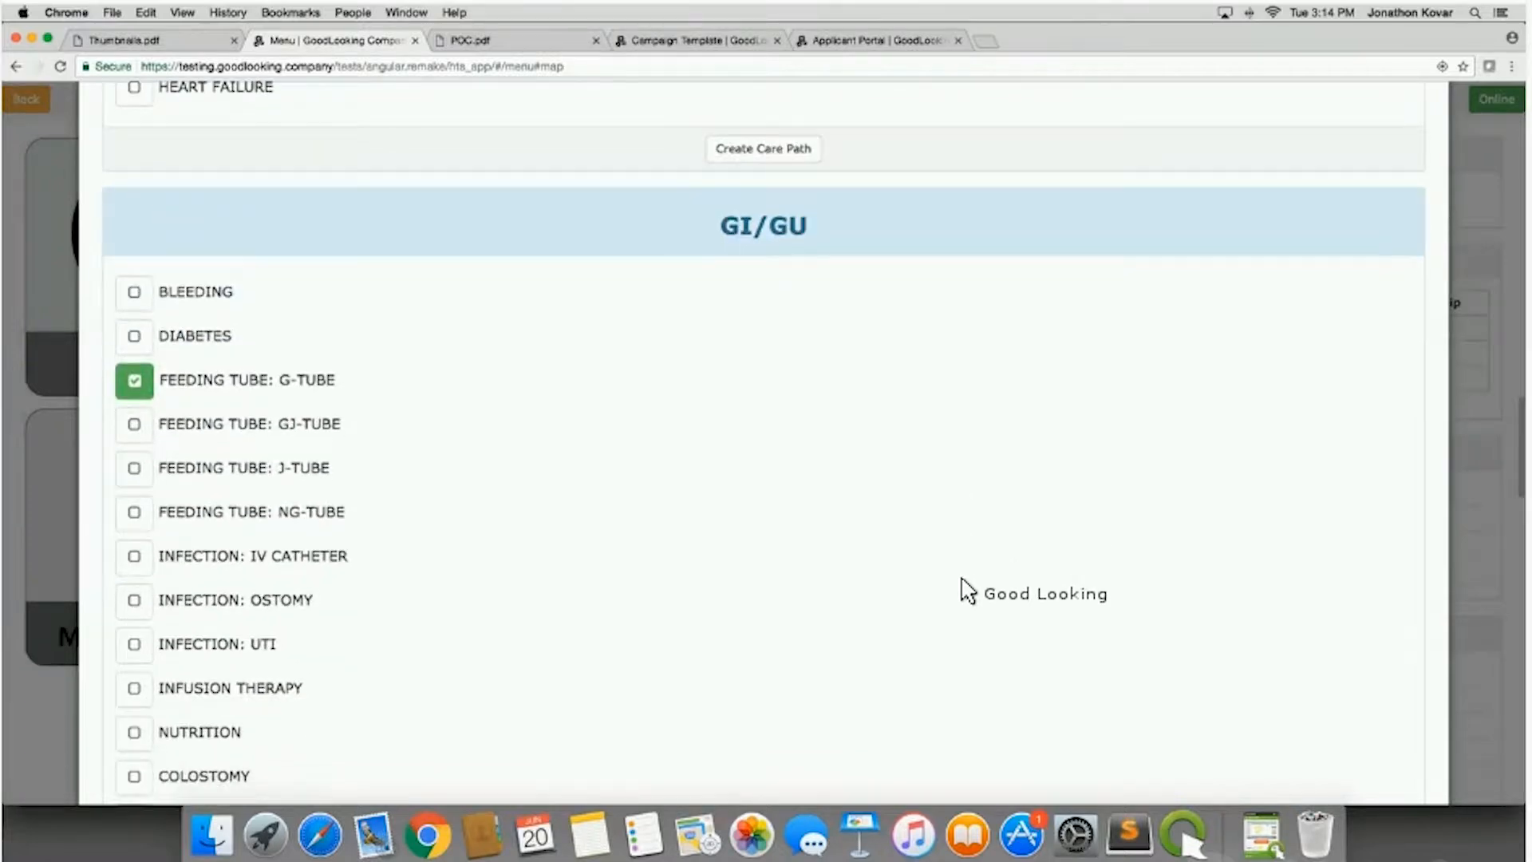
scroll(962, 590, "down", 20)
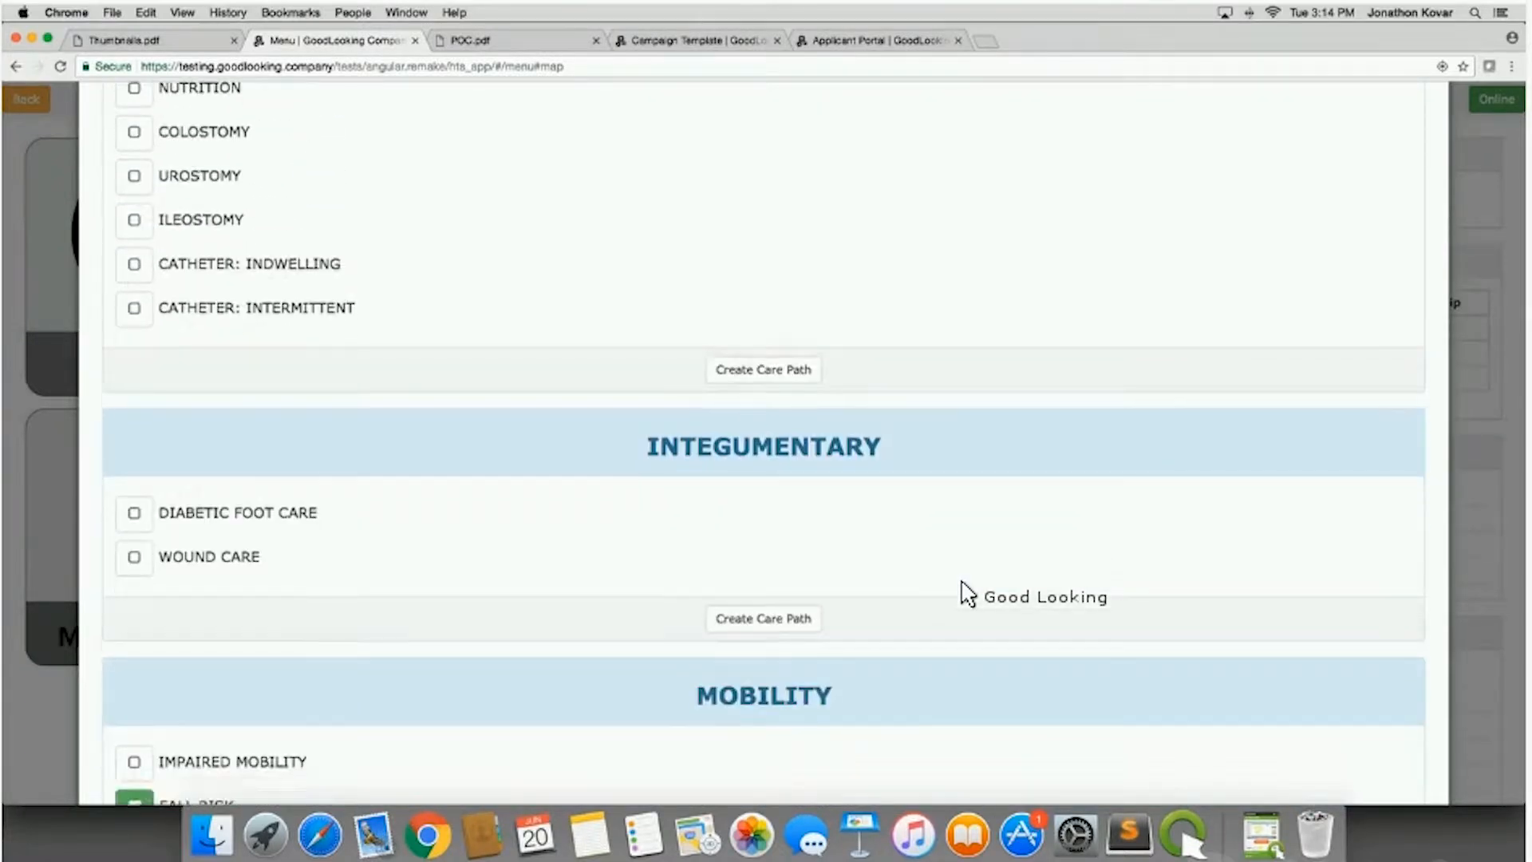
scroll(967, 594, "down", 5)
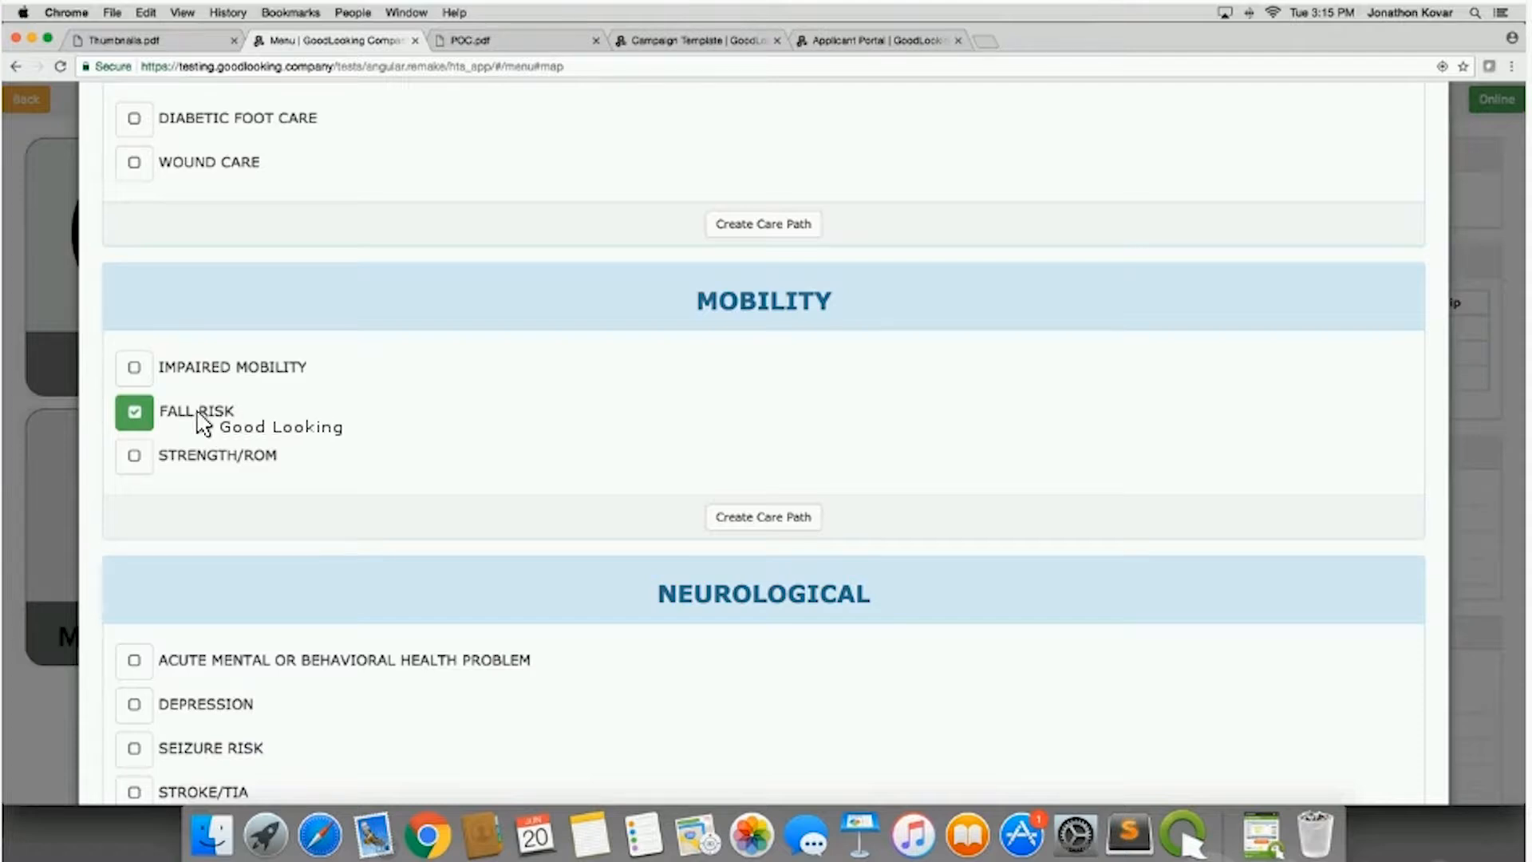
Open the Mobility care path for Fall Risk, view the skilled observation and assessment protocol and cancel it without changes.
left_click(777, 518)
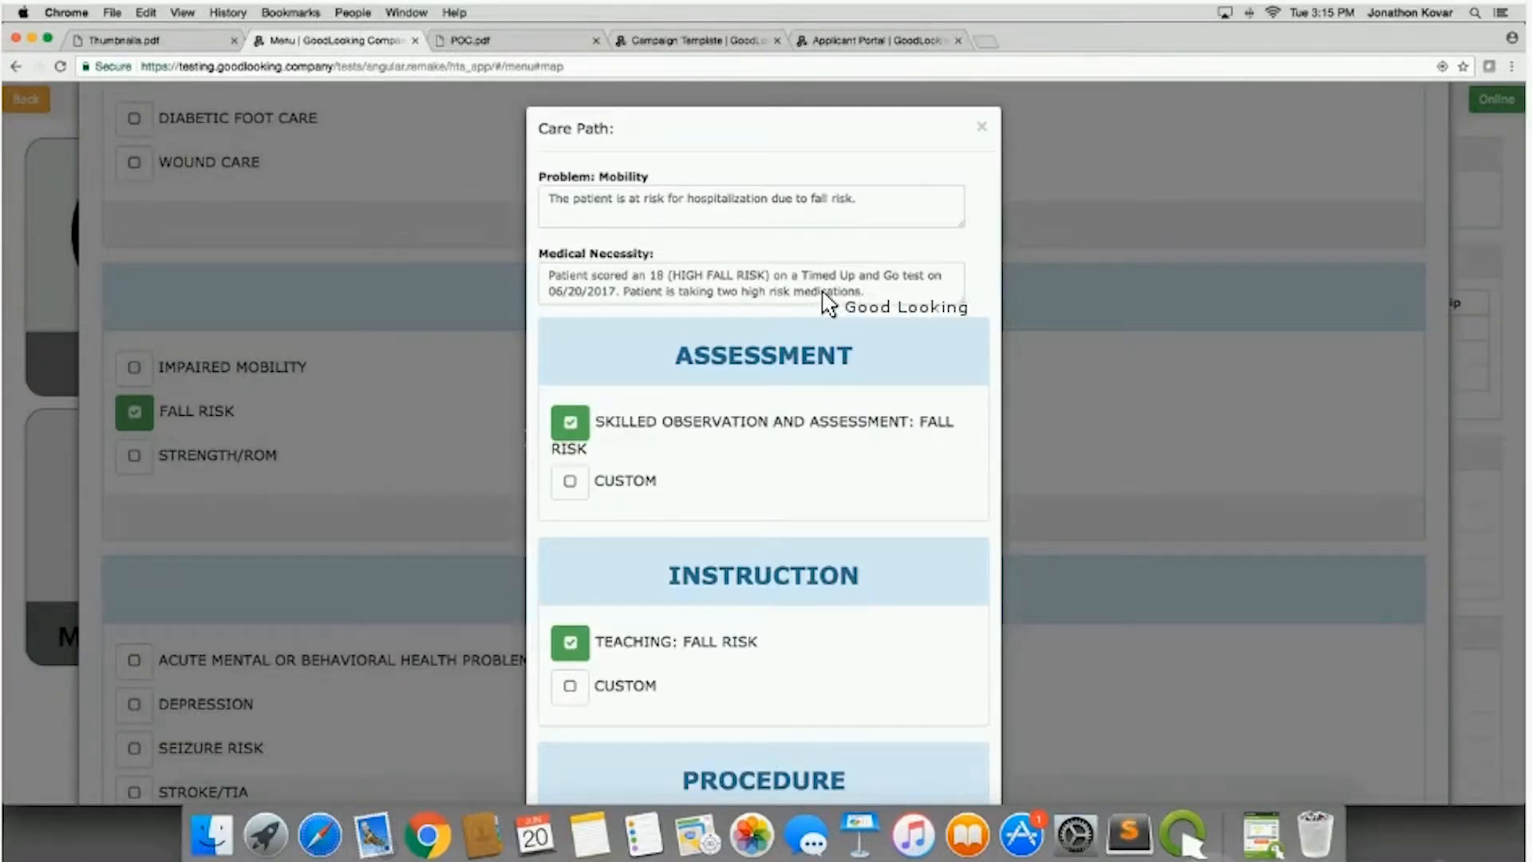
left_click(745, 419)
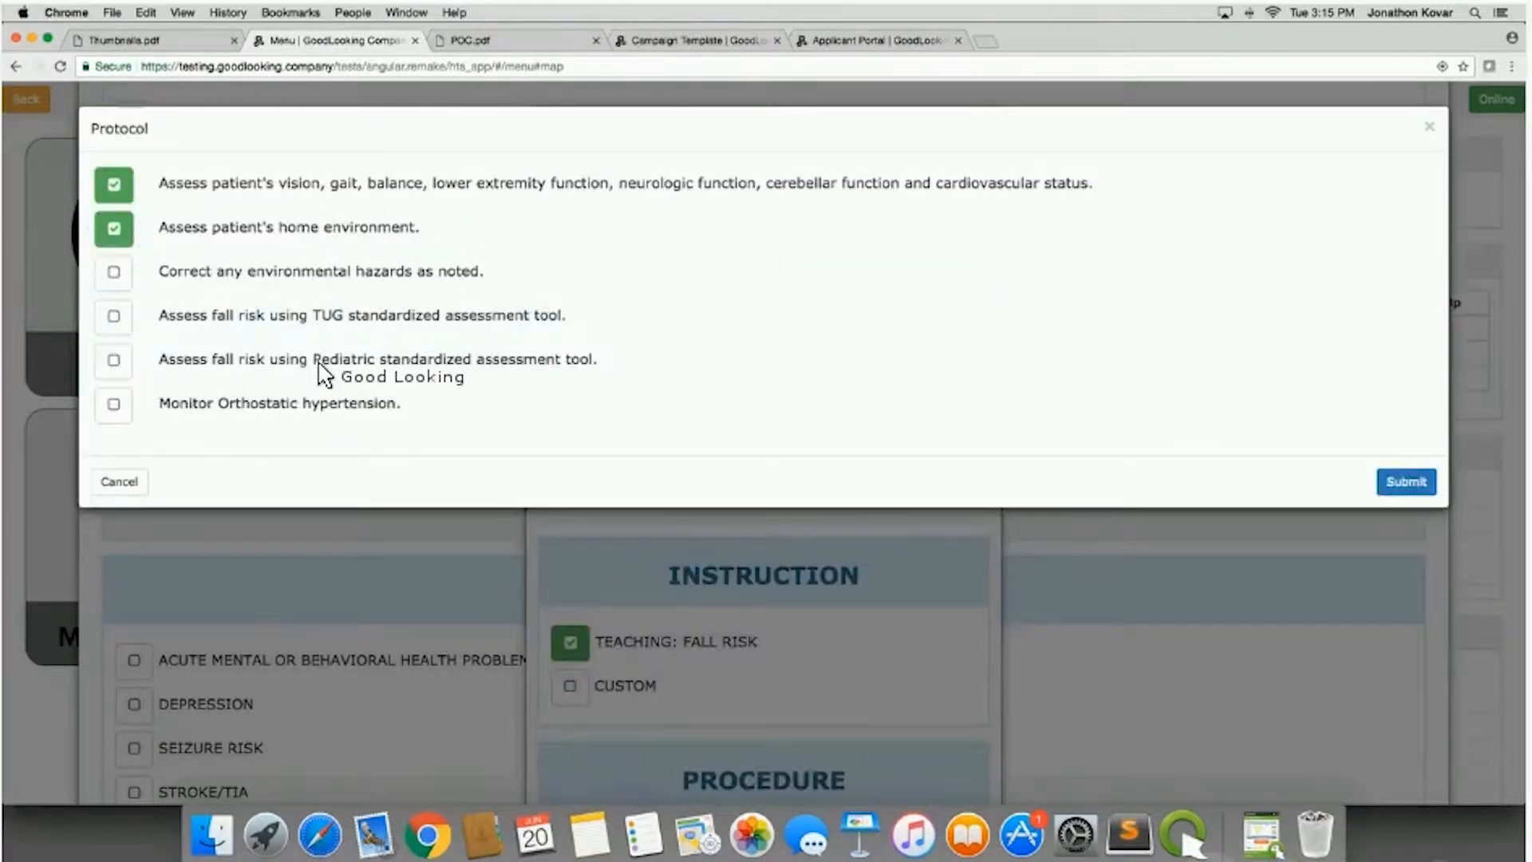
left_click(125, 485)
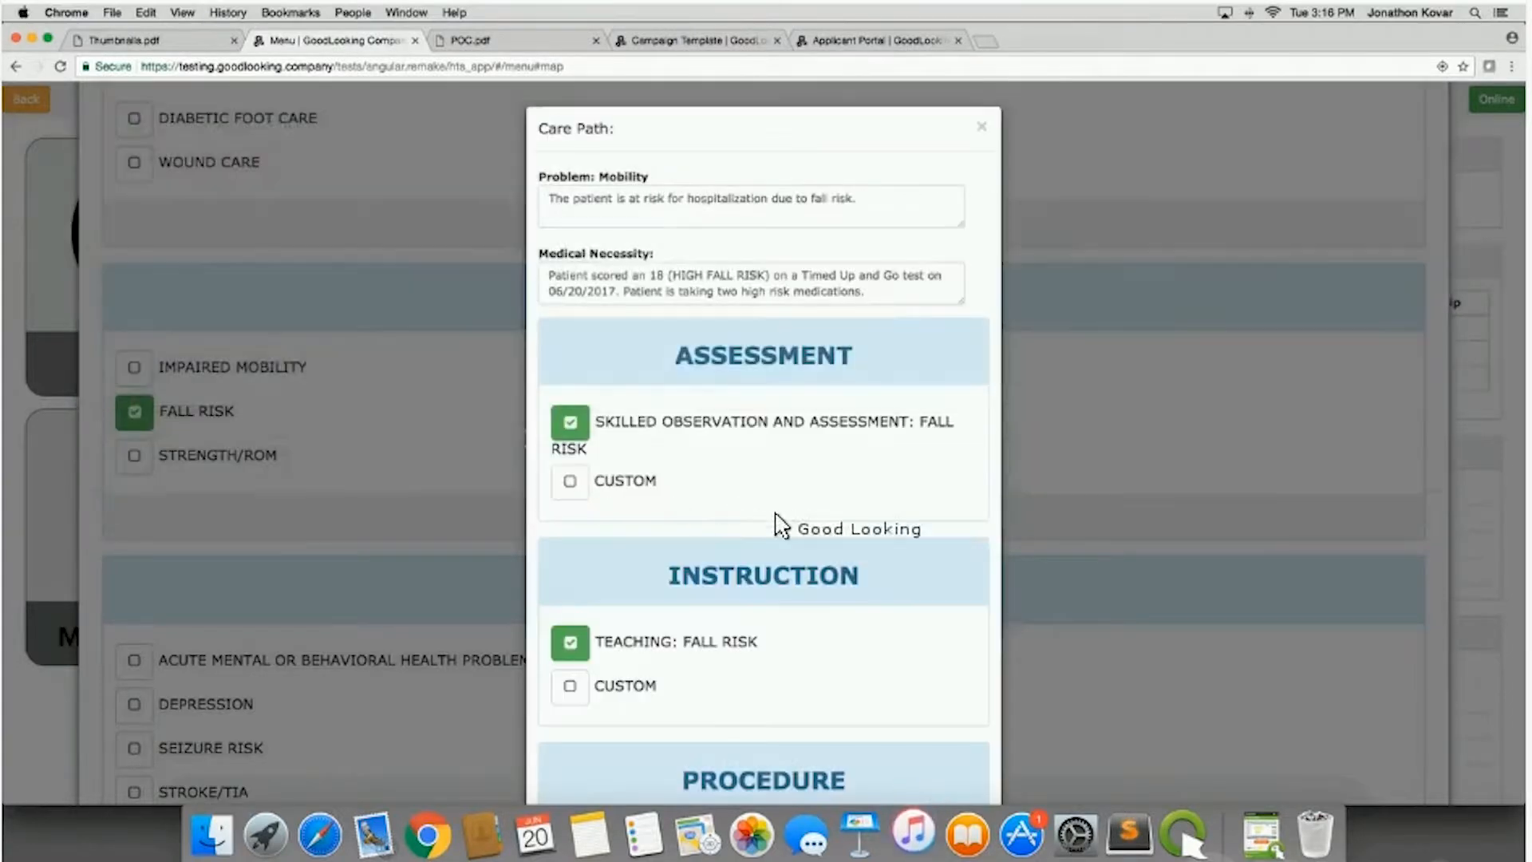
Look over the Fall Risk care path's Instruction, Procedure, Communication and Goal options and close it without saving.
scroll(911, 583, "down", 5)
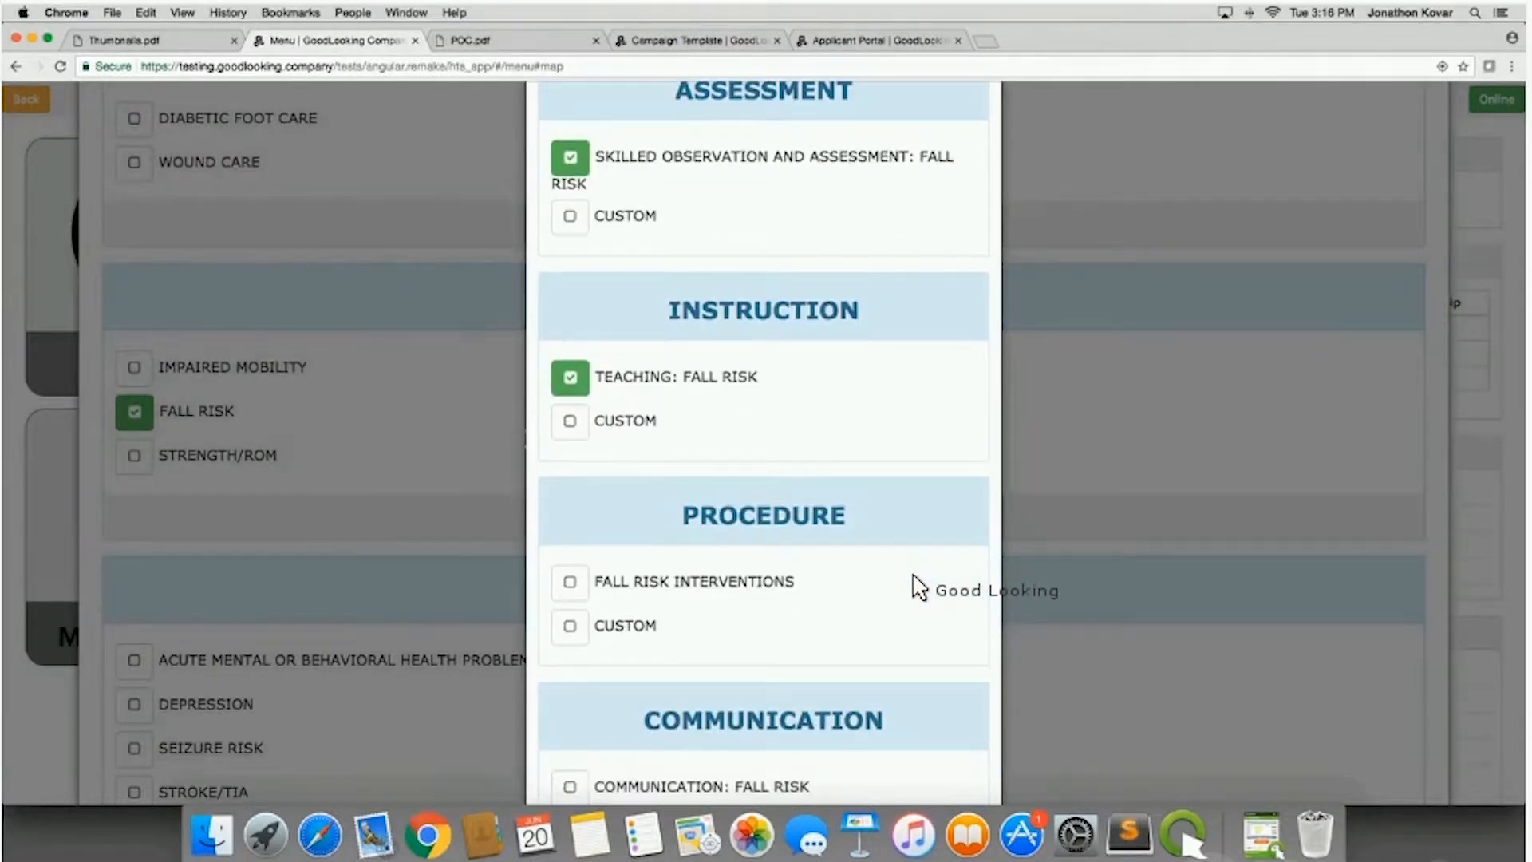
scroll(914, 583, "down", 3)
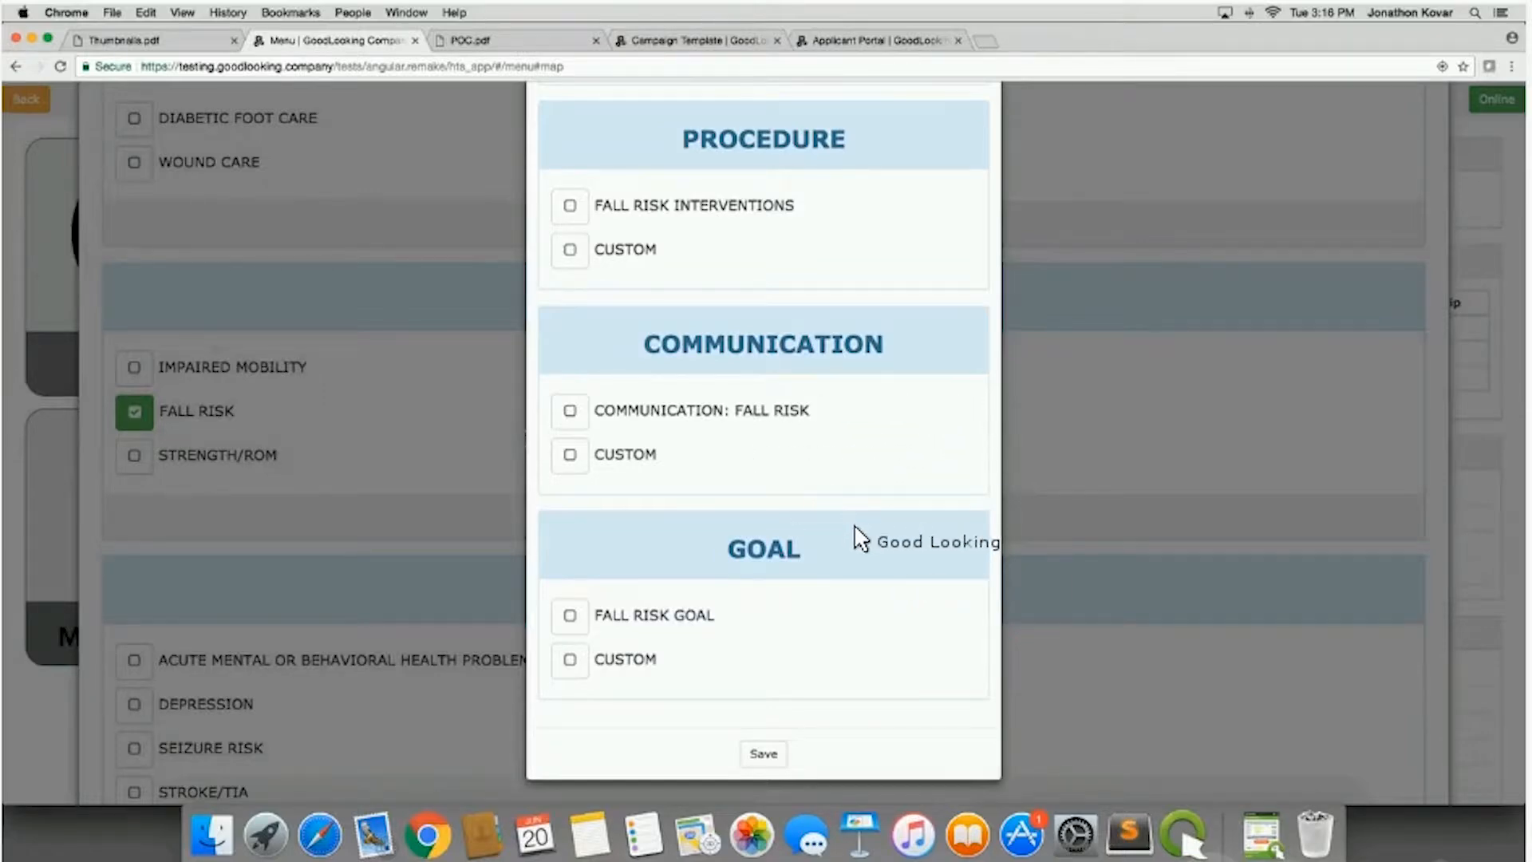
scroll(860, 538, "up", 6)
scroll(860, 538, "up", 2)
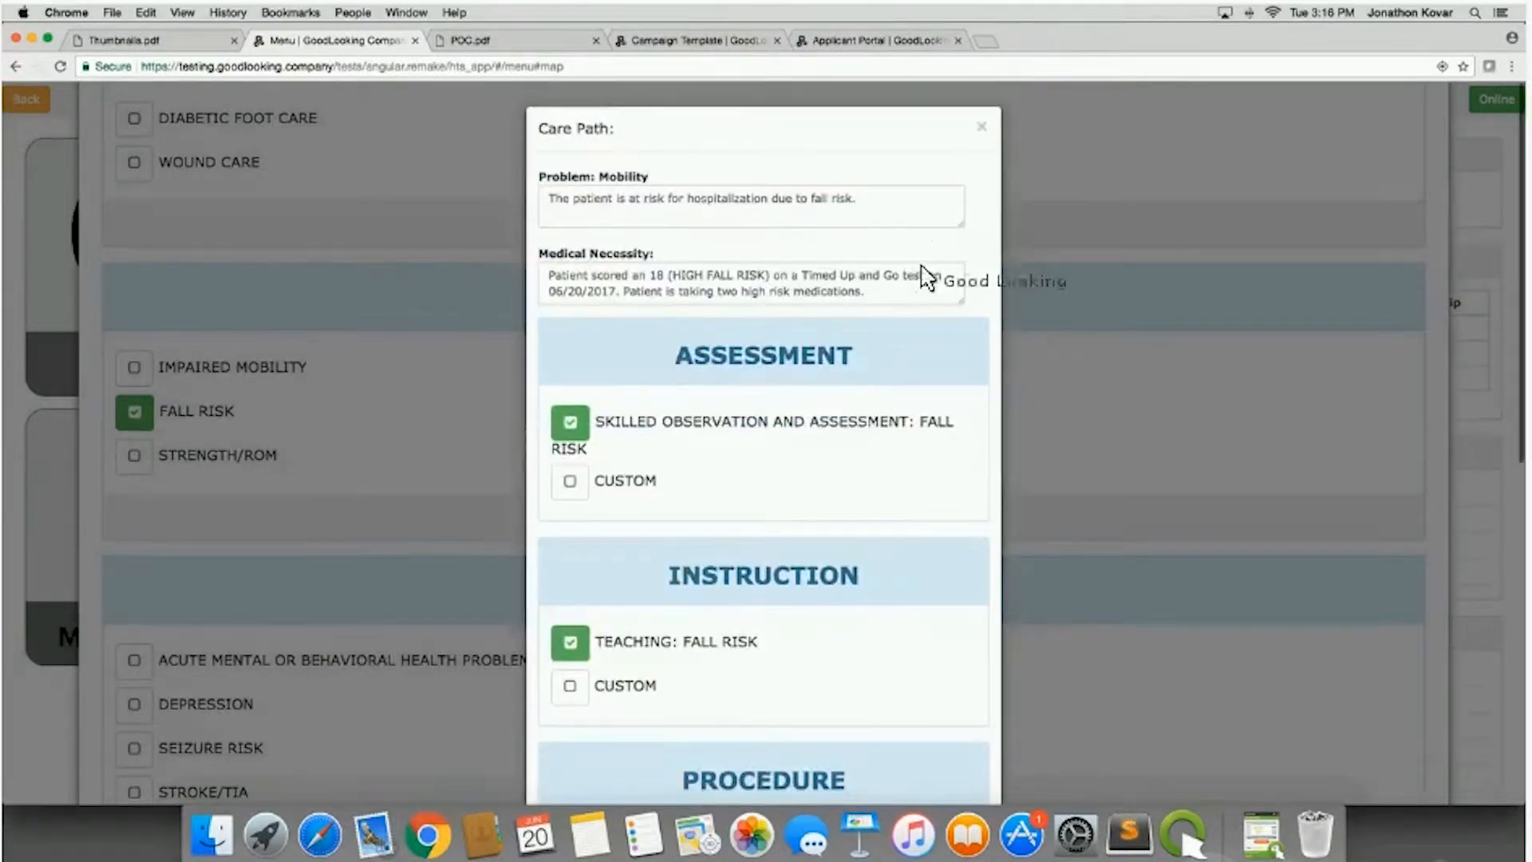
left_click(981, 126)
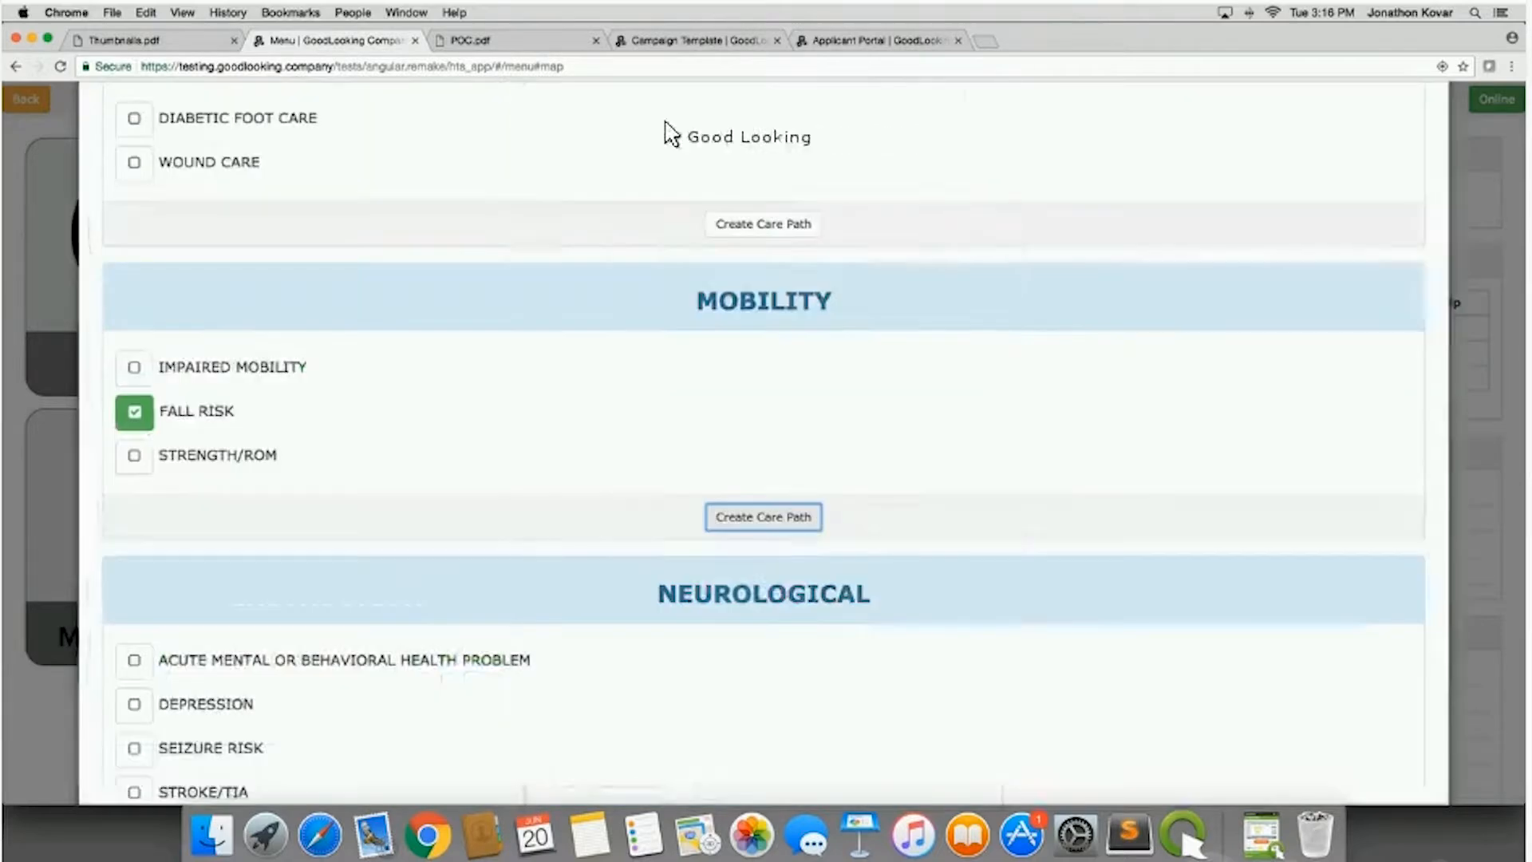
Switch to POC.pdf and read the Health History and Patient Summary, including risk factors, medication changes and complicating factors.
left_click(521, 43)
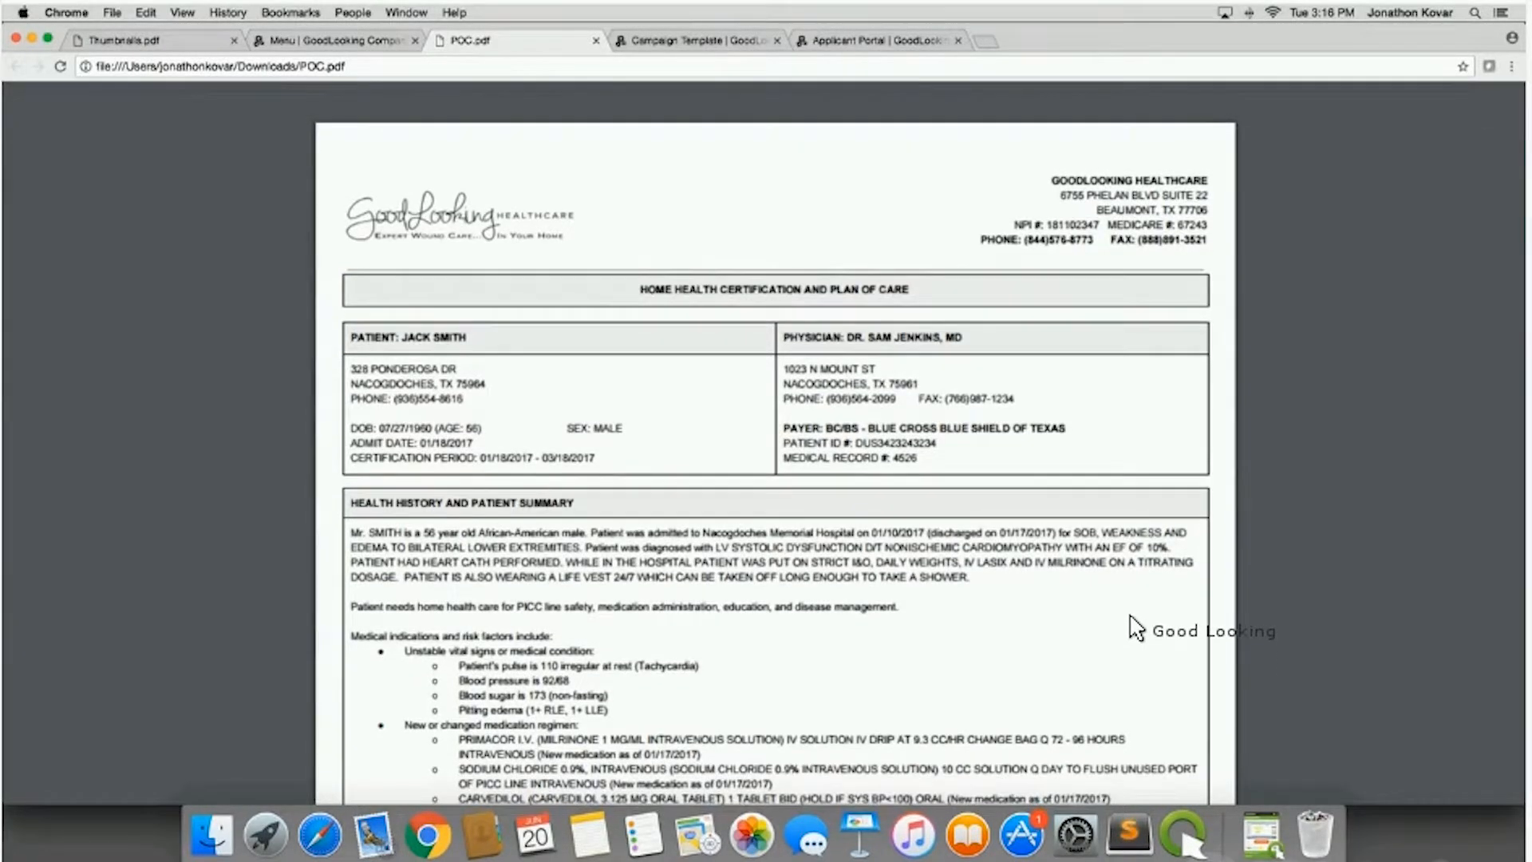
scroll(1133, 622, "down", 1)
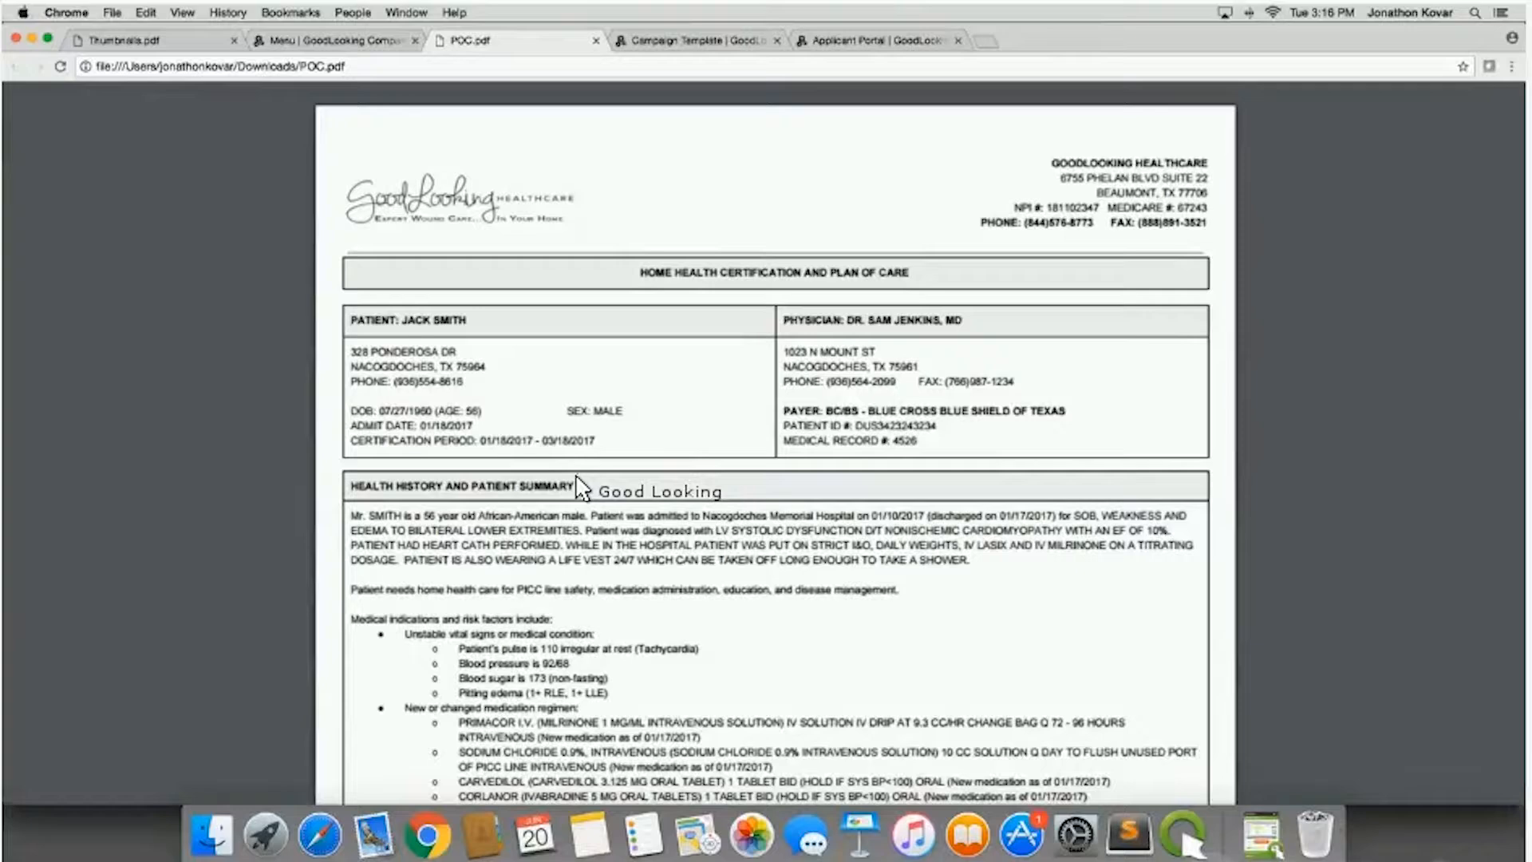
scroll(580, 486, "down", 5)
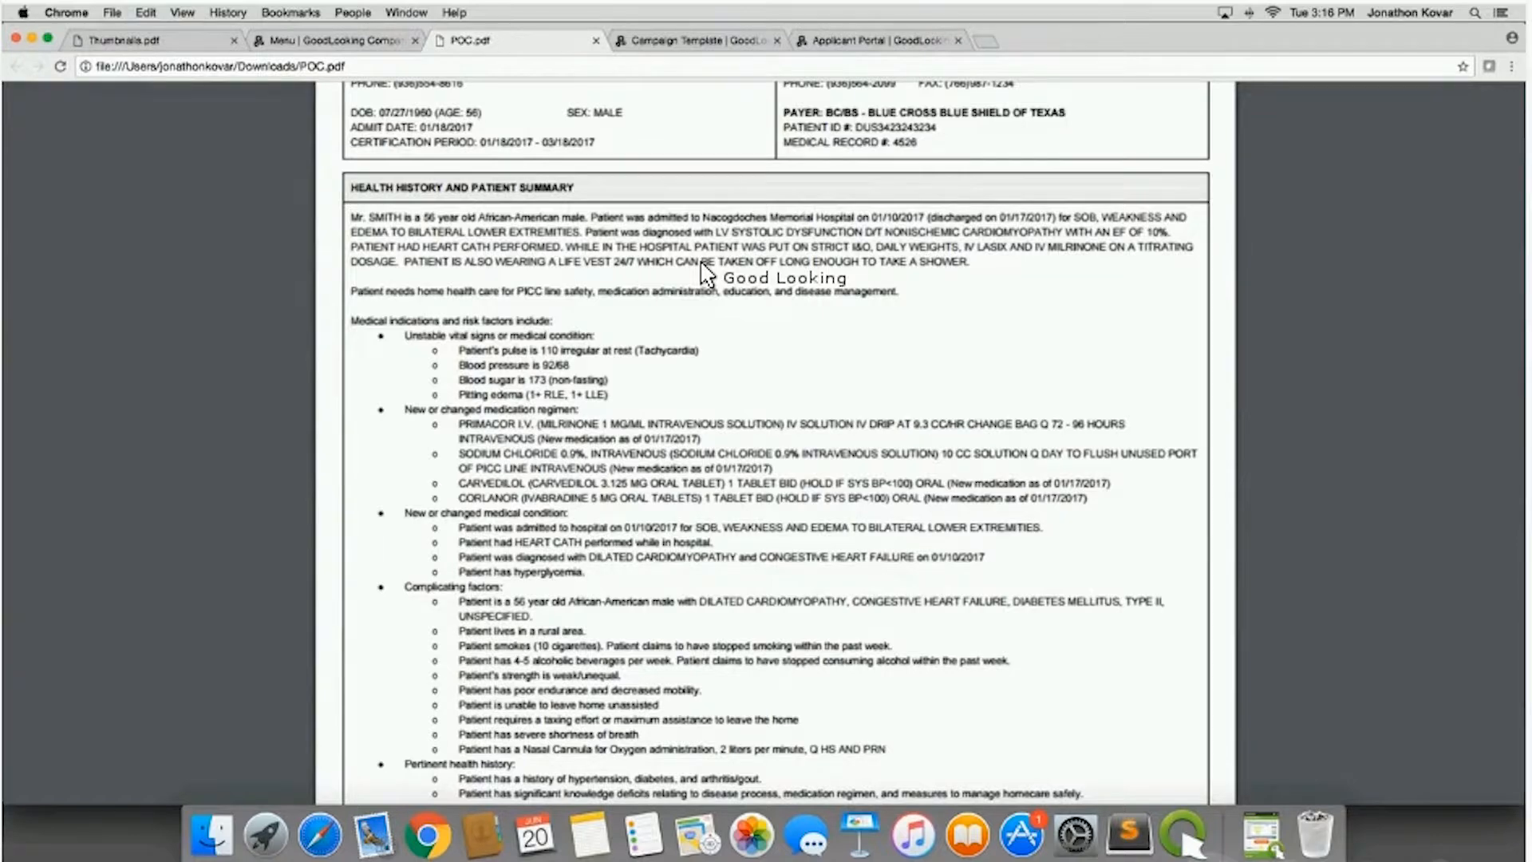
scroll(691, 394, "down", 1)
scroll(691, 395, "down", 2)
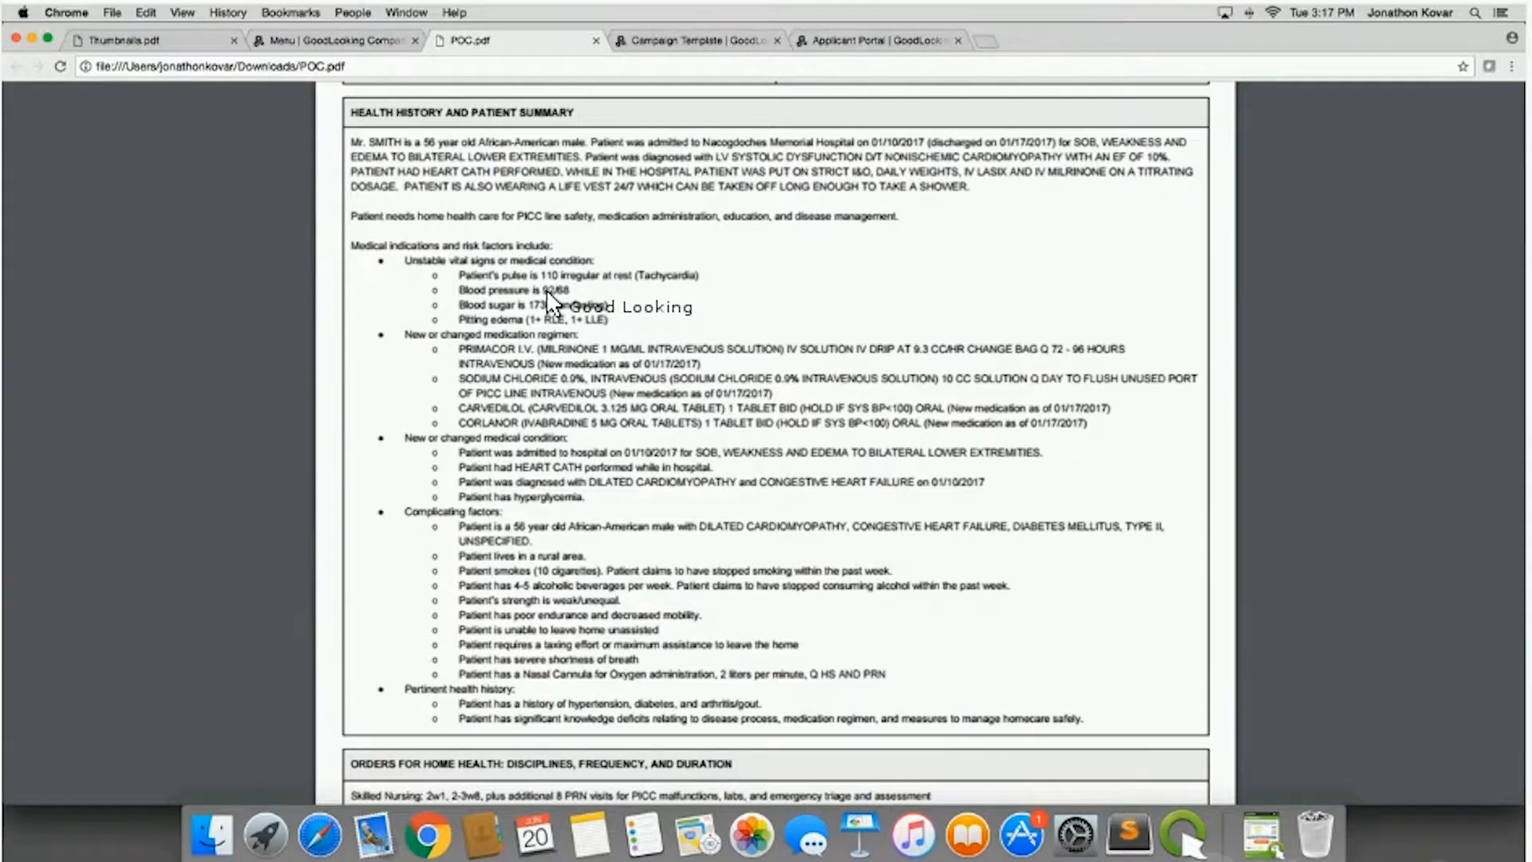
scroll(492, 288, "down", 2)
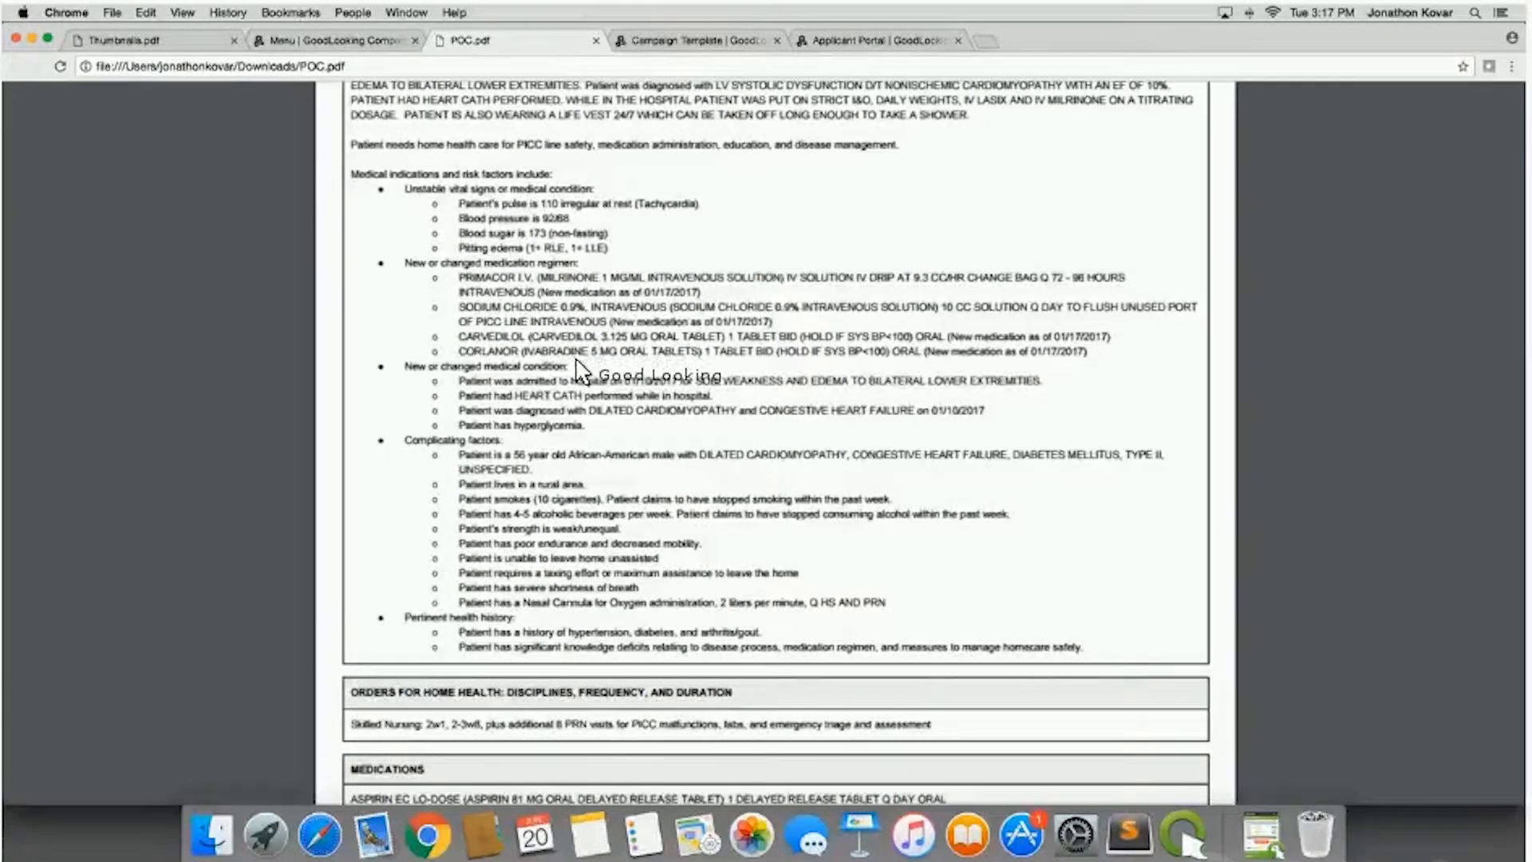
scroll(581, 372, "down", 2)
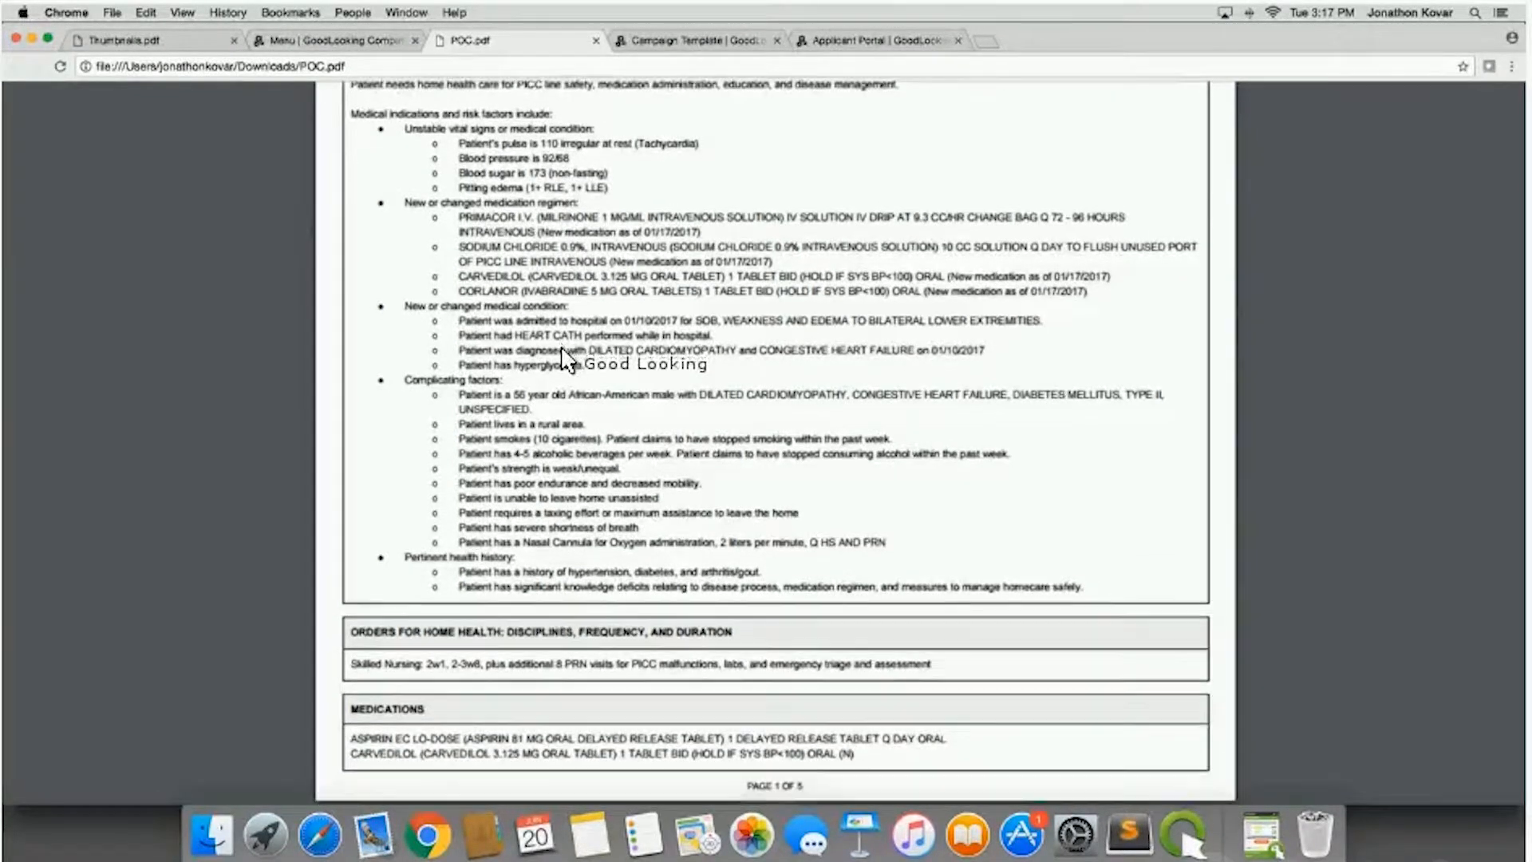
scroll(566, 359, "down", 1)
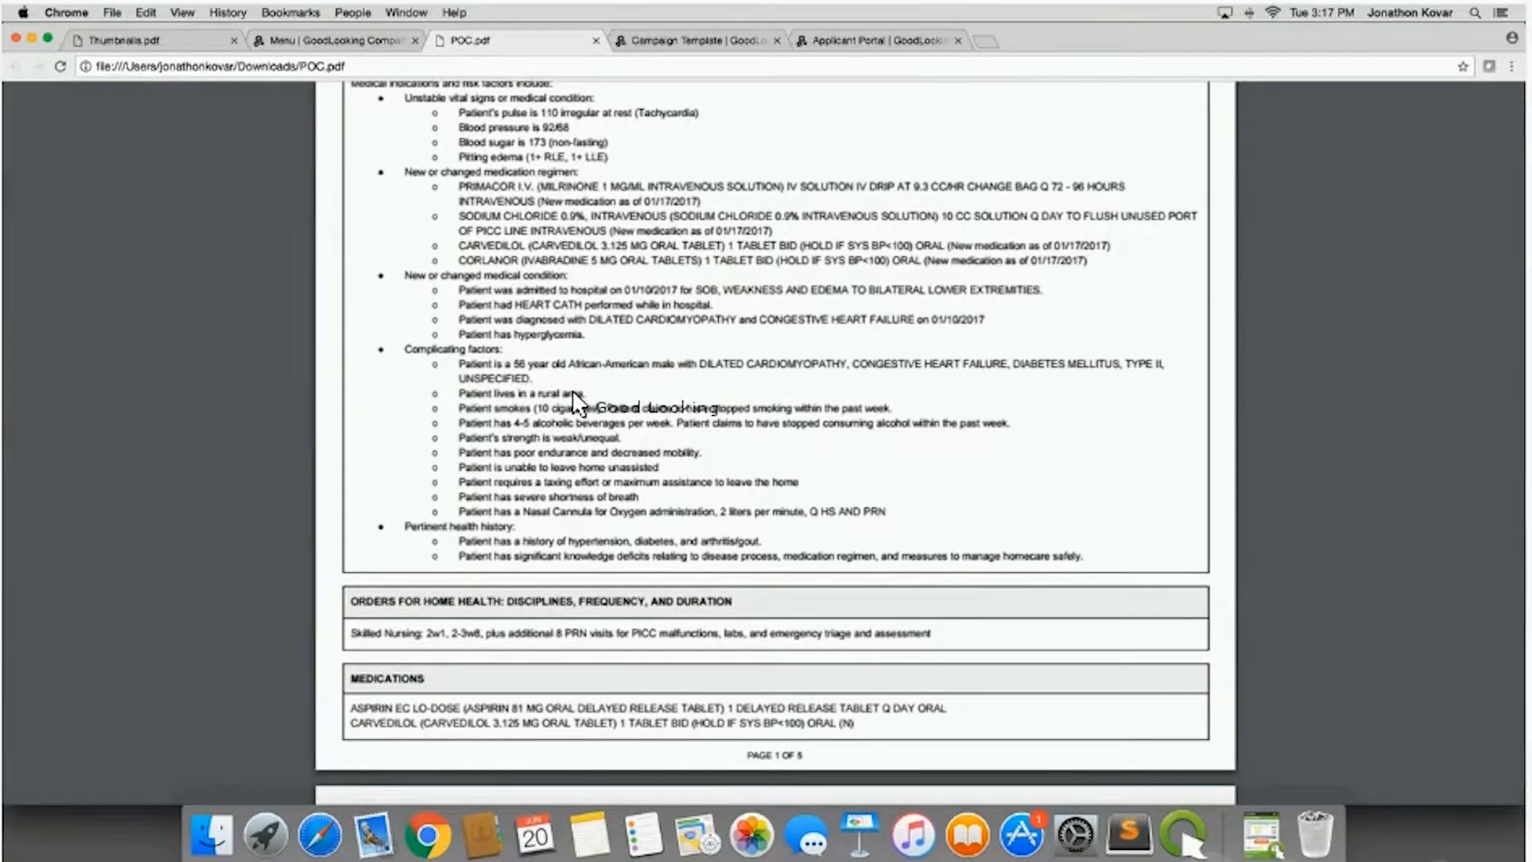
scroll(568, 371, "down", 2)
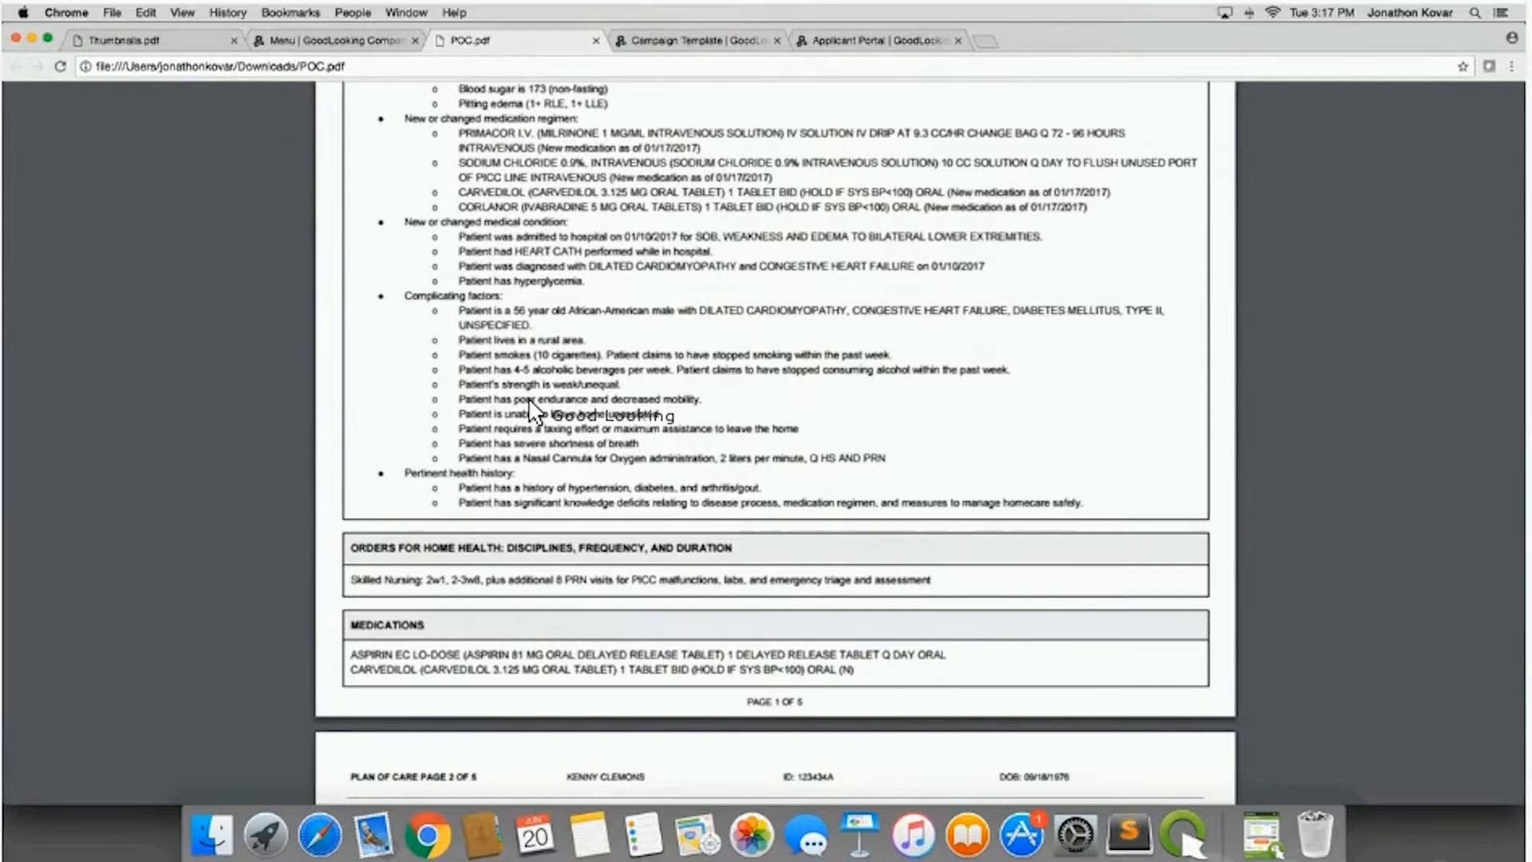
scroll(558, 423, "down", 2)
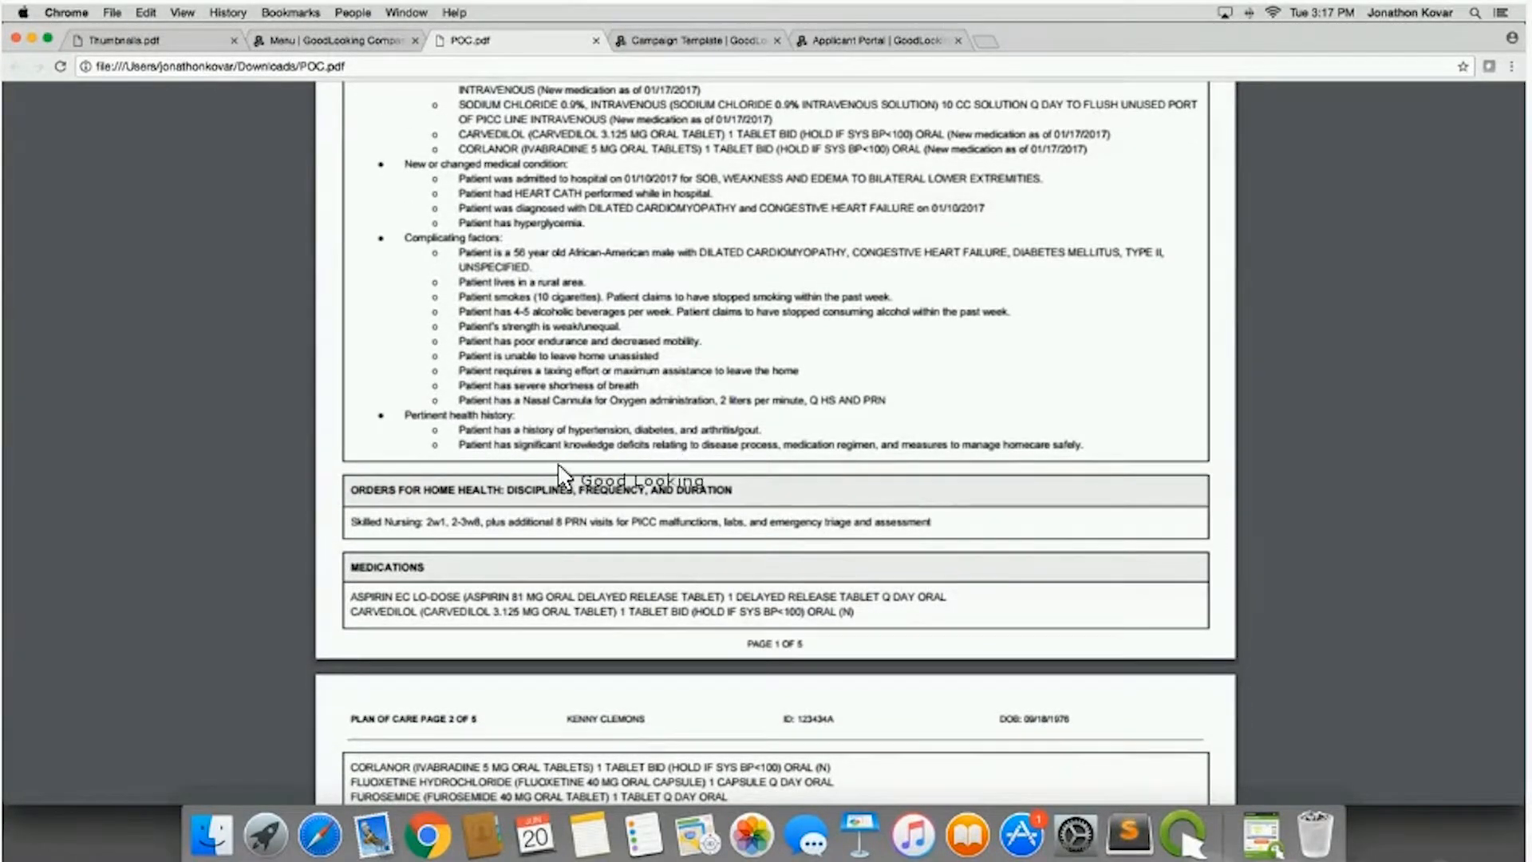
Examine the plan of care's medications, diagnoses, functional limitations and Cardiac treatment plan in POC.pdf.
scroll(571, 497, "down", 15)
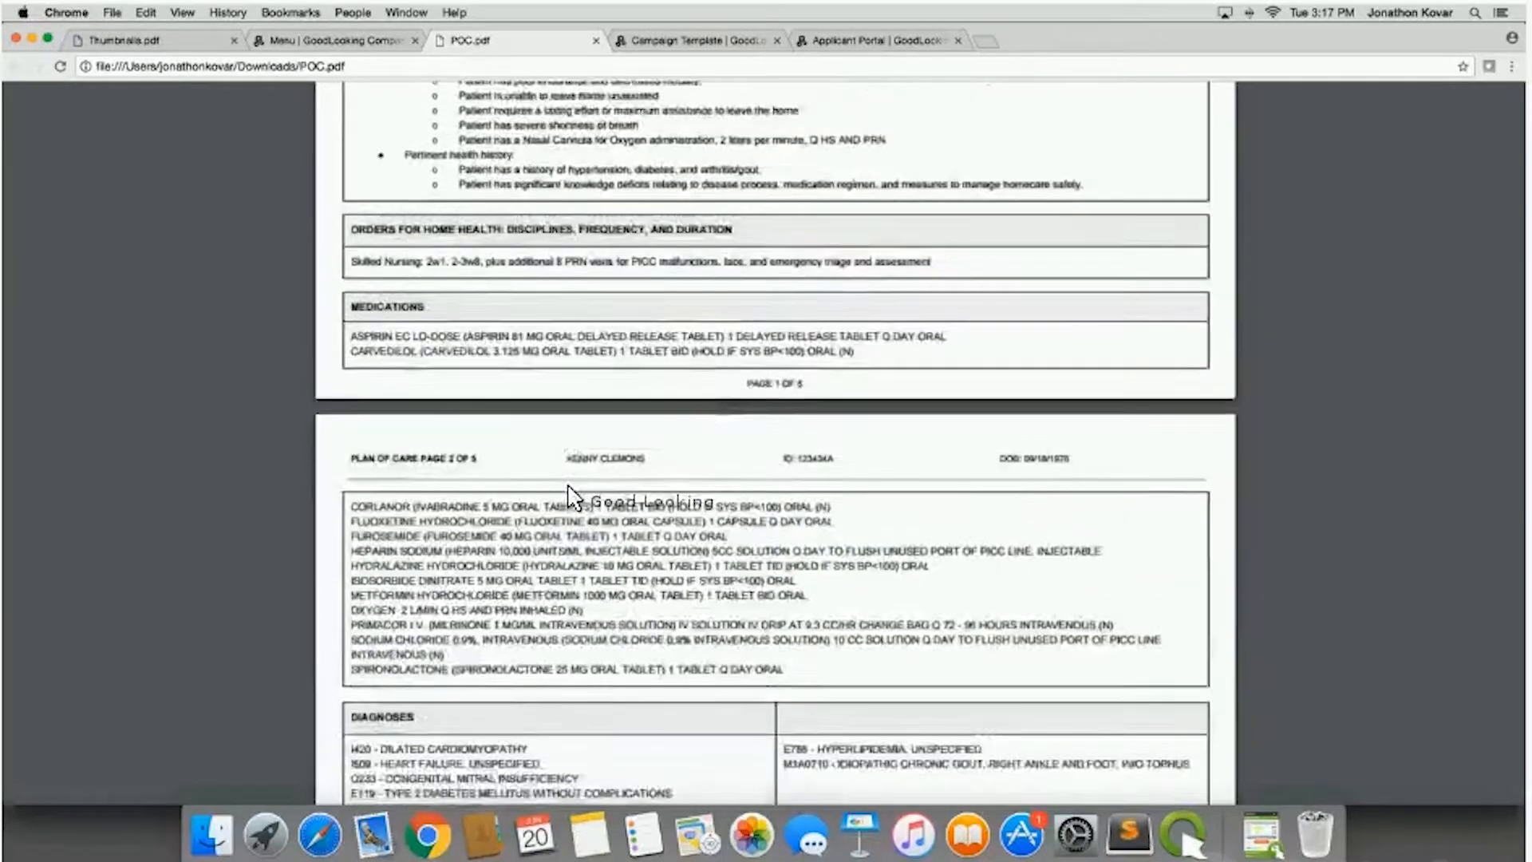
scroll(571, 496, "down", 7)
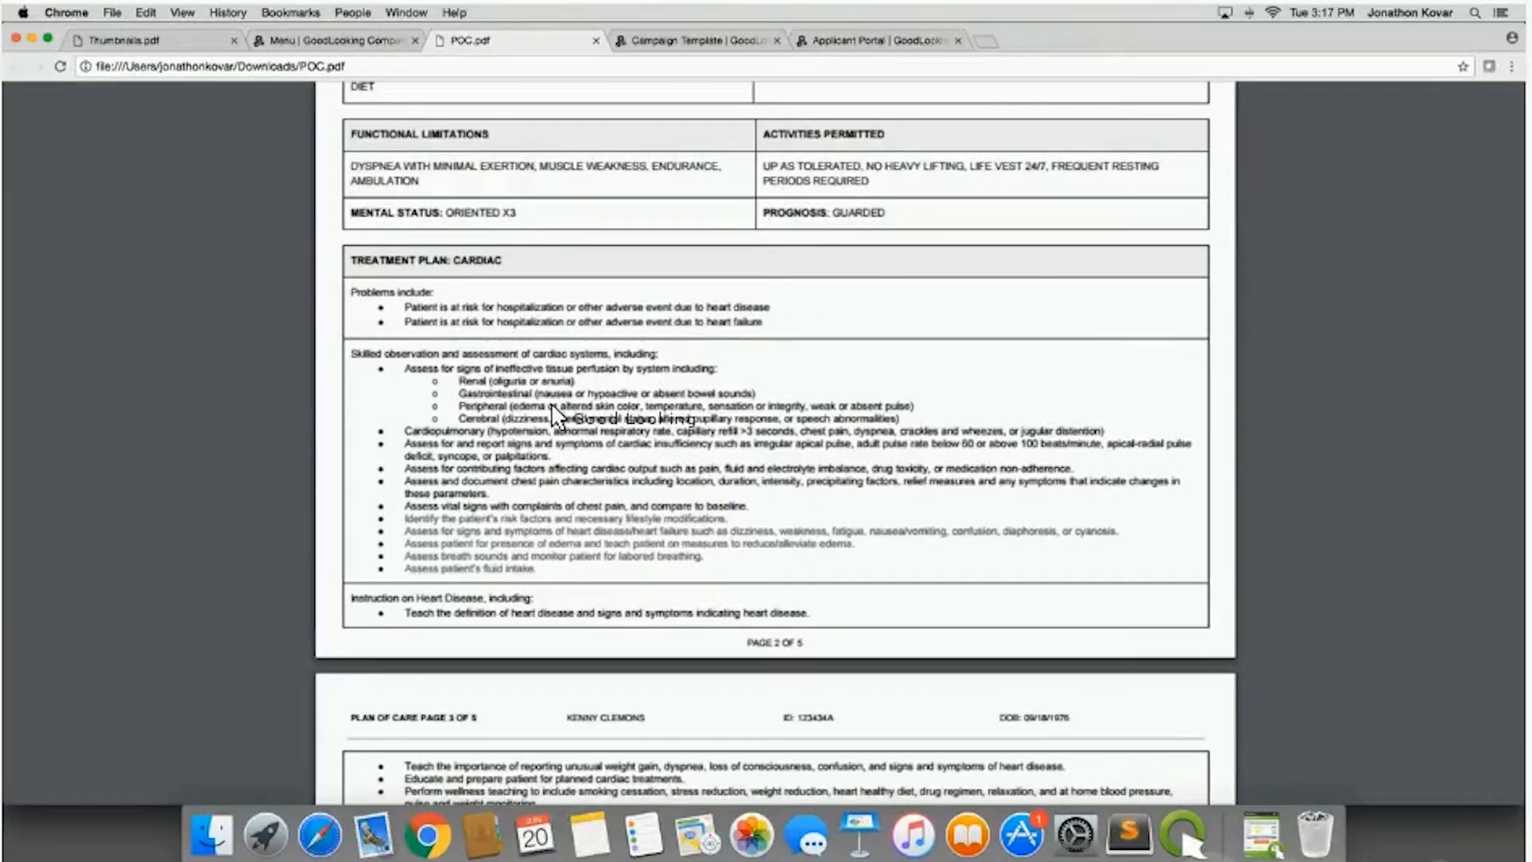
scroll(552, 419, "down", 10)
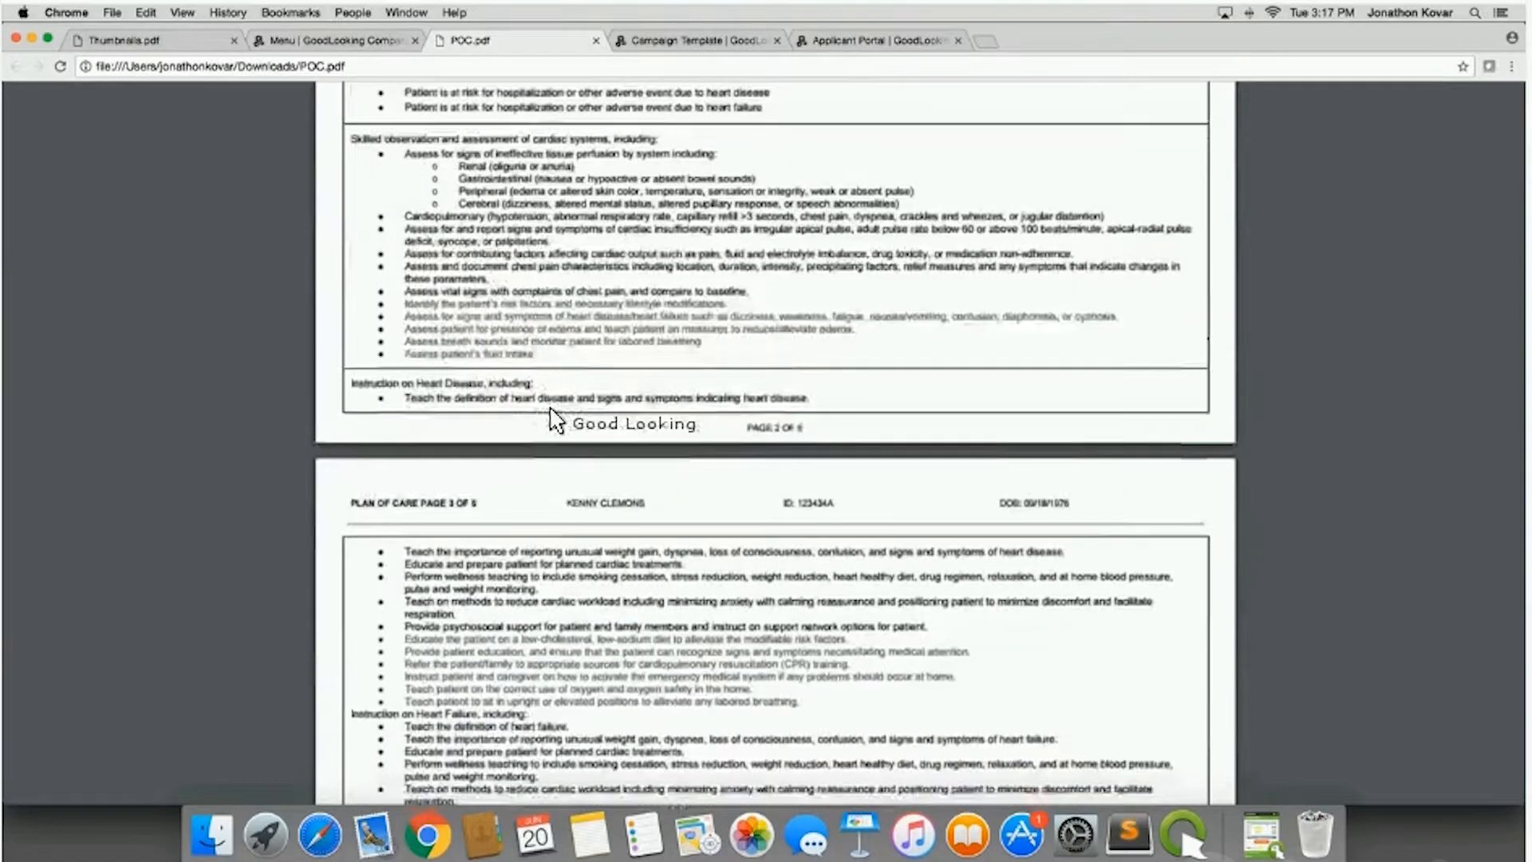
scroll(531, 395, "down", 5)
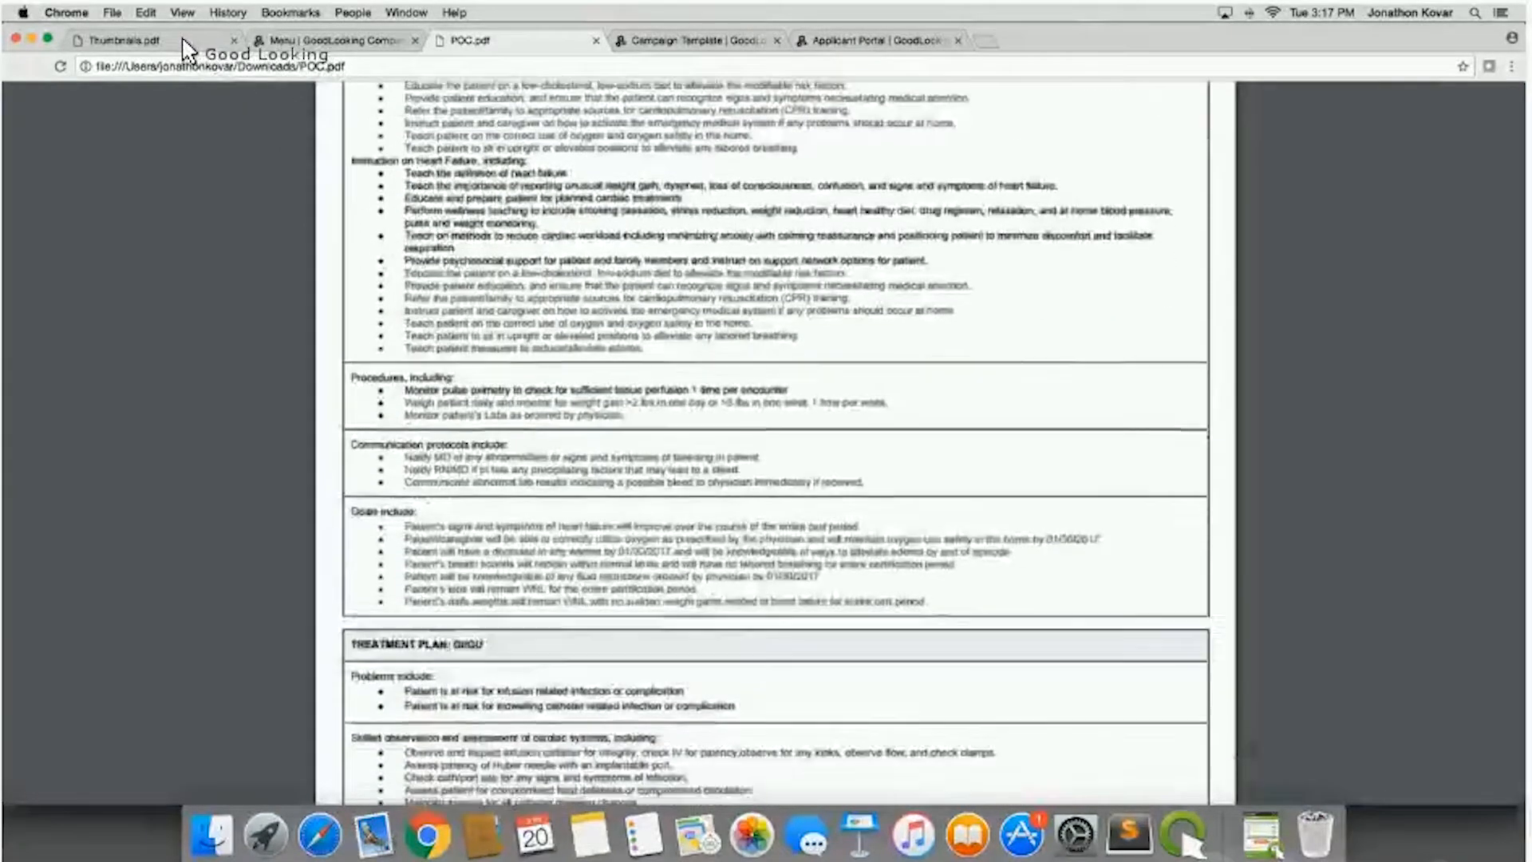
Return to the home-care app, look through the remaining Care Path sections down to Social/Financial and close the Care Path.
left_click(303, 44)
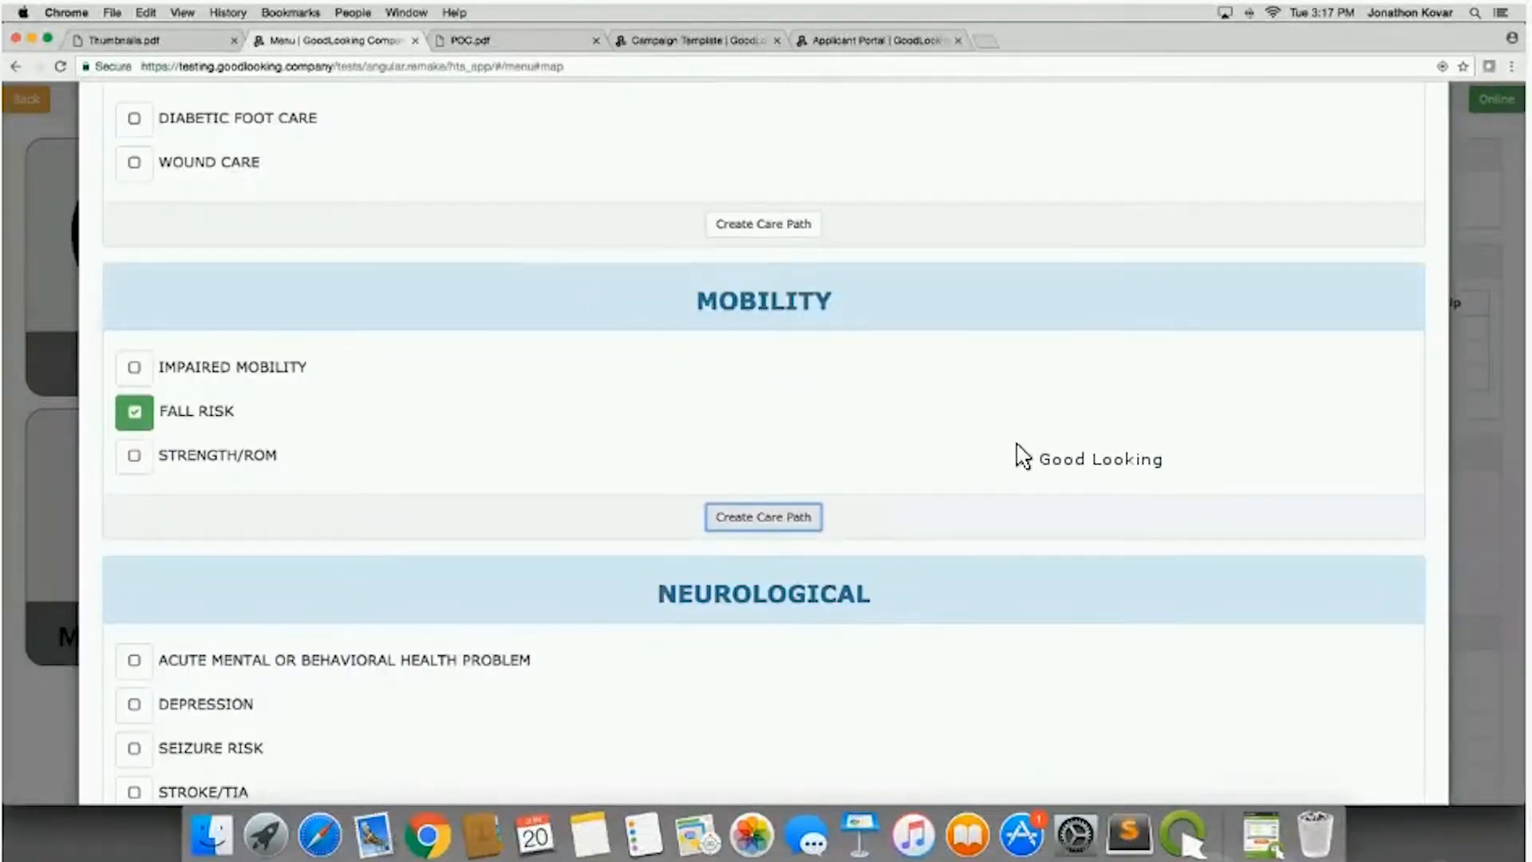
scroll(1053, 459, "down", 2)
scroll(1054, 460, "down", 15)
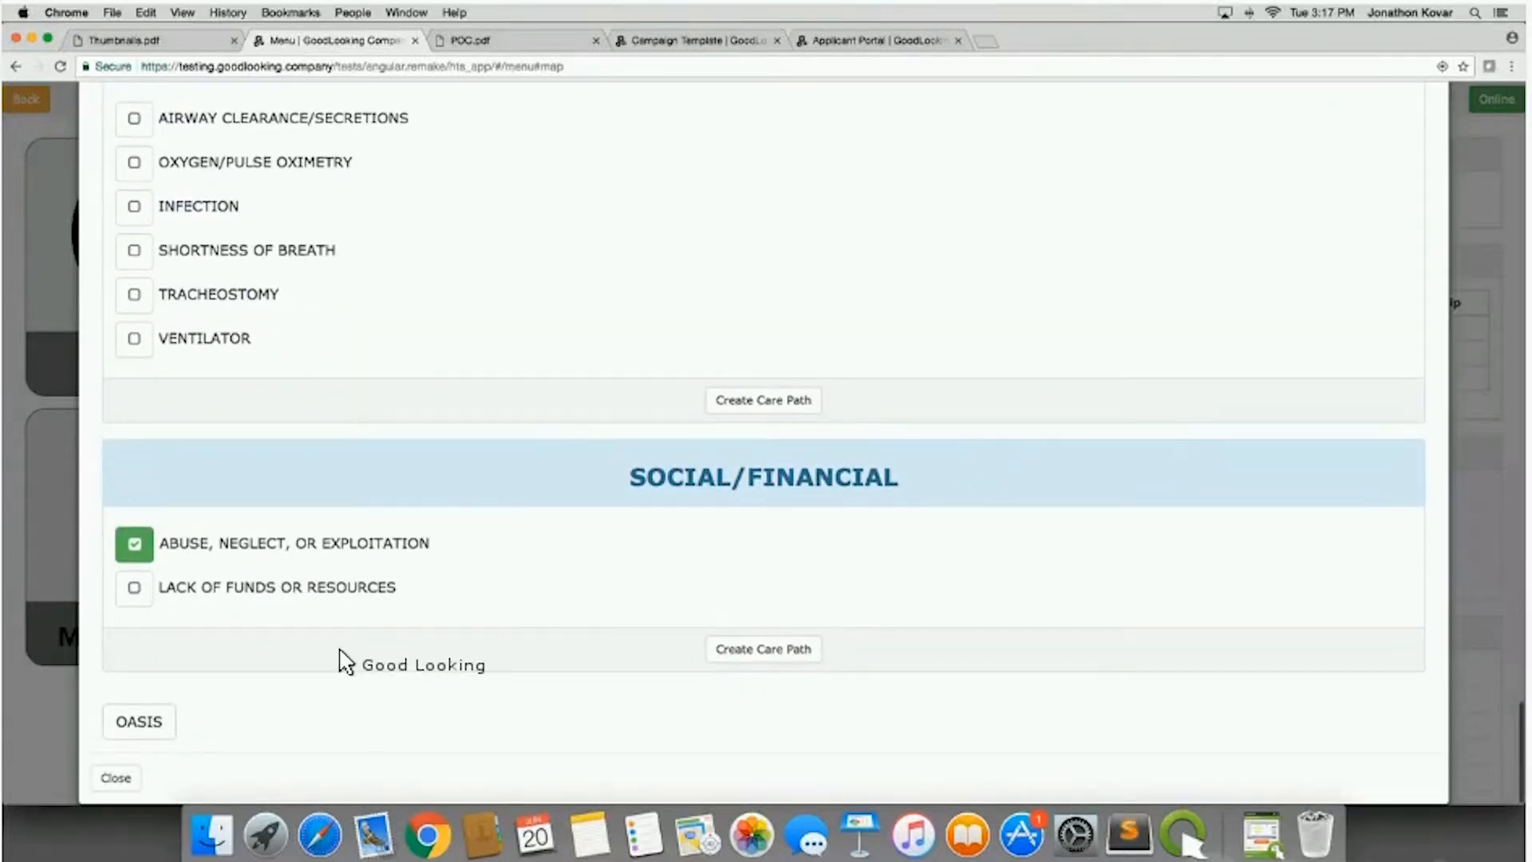
left_click(116, 778)
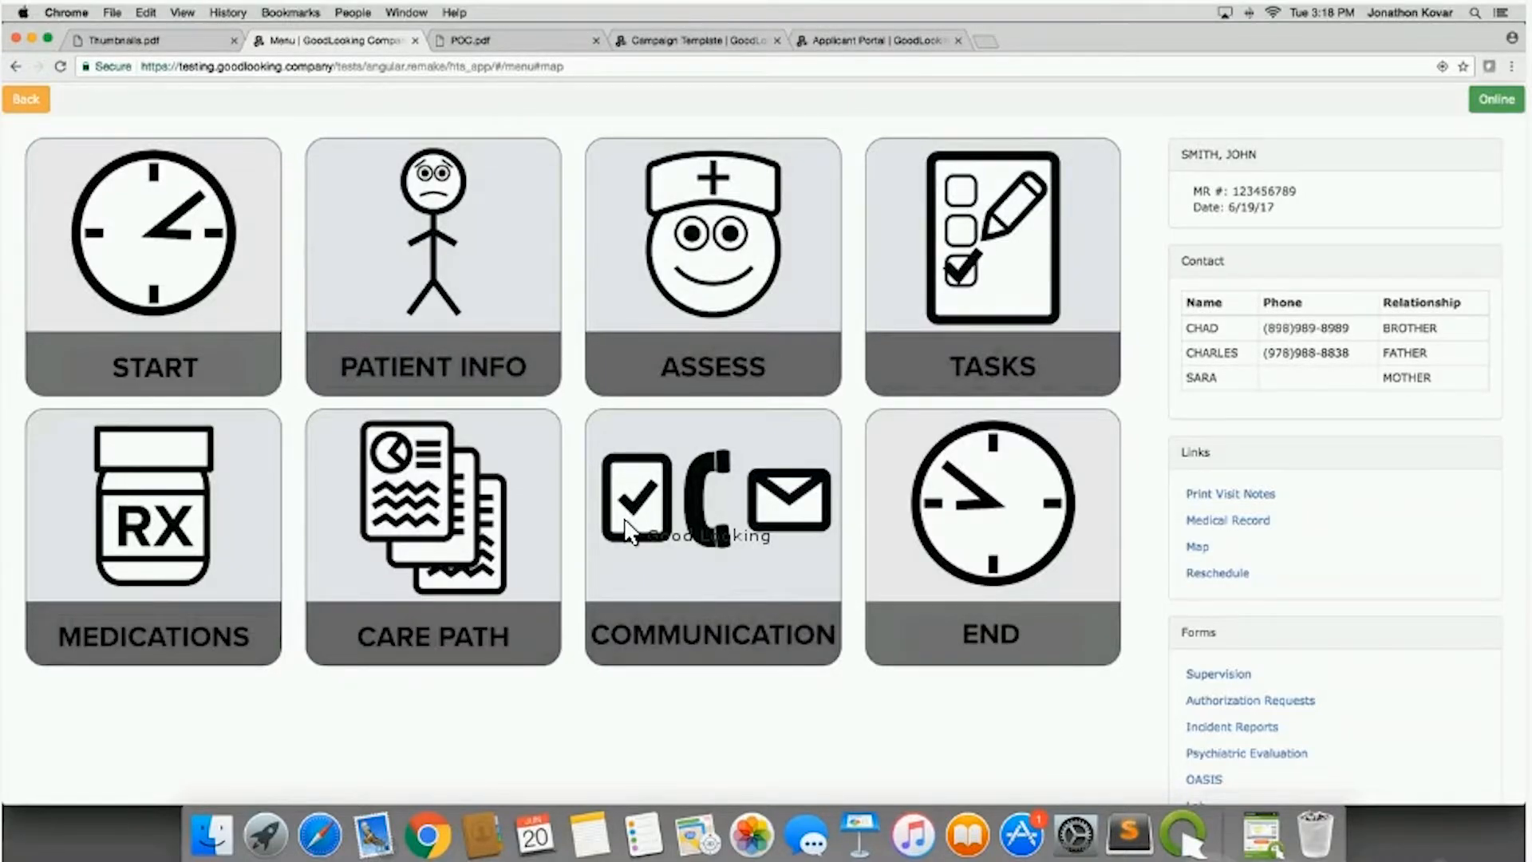
Open the visit's Tasks and look over the Assessment, Procedure, Instruction, Communication and Goal task lists.
left_click(955, 266)
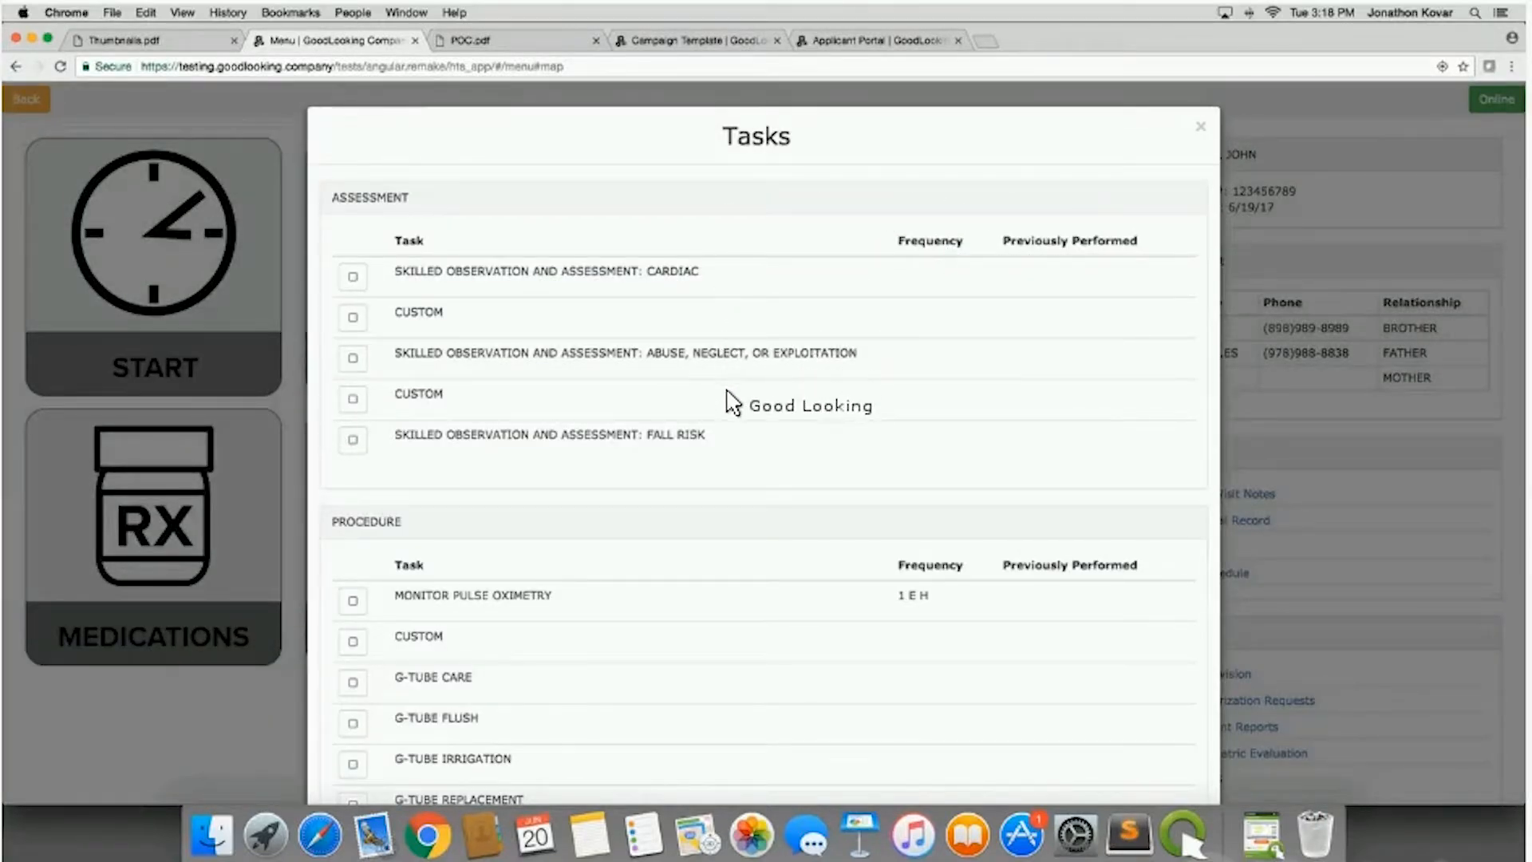
scroll(728, 395, "down", 10)
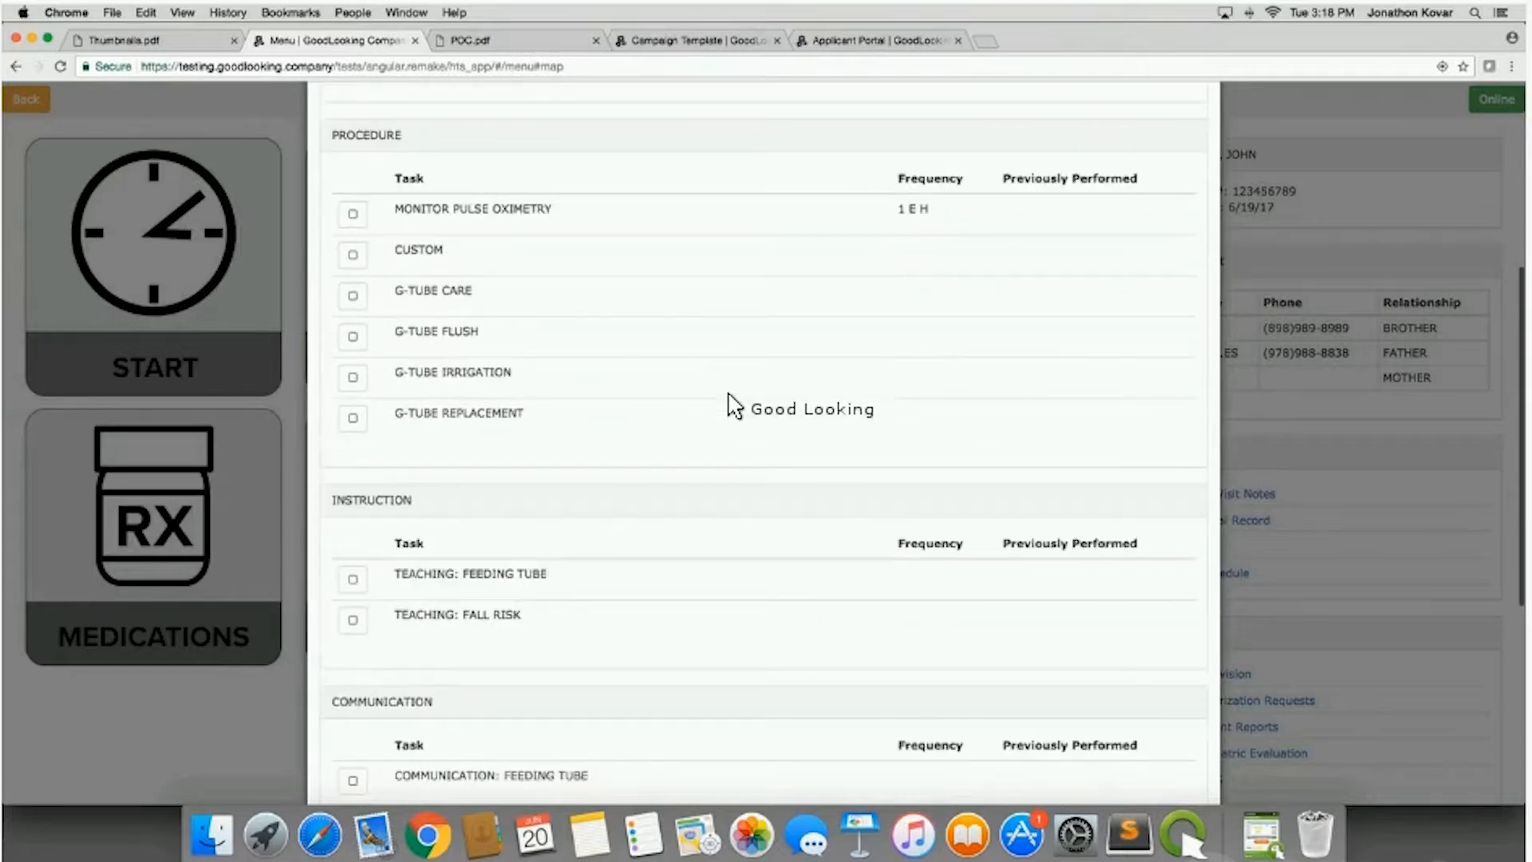
scroll(729, 406, "down", 2)
scroll(734, 405, "down", 5)
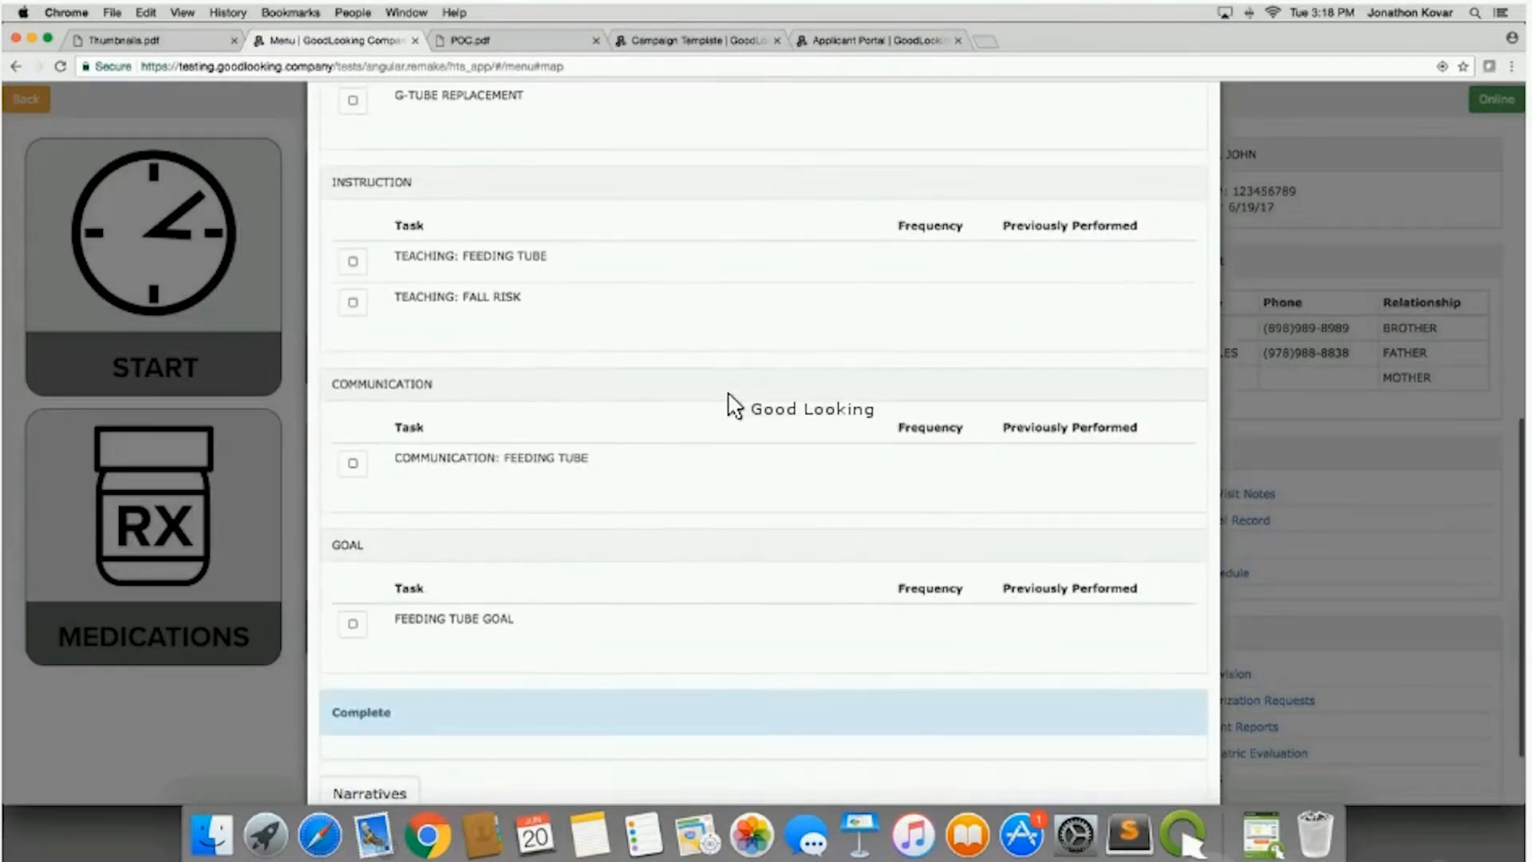
scroll(733, 405, "up", 3)
scroll(734, 406, "up", 13)
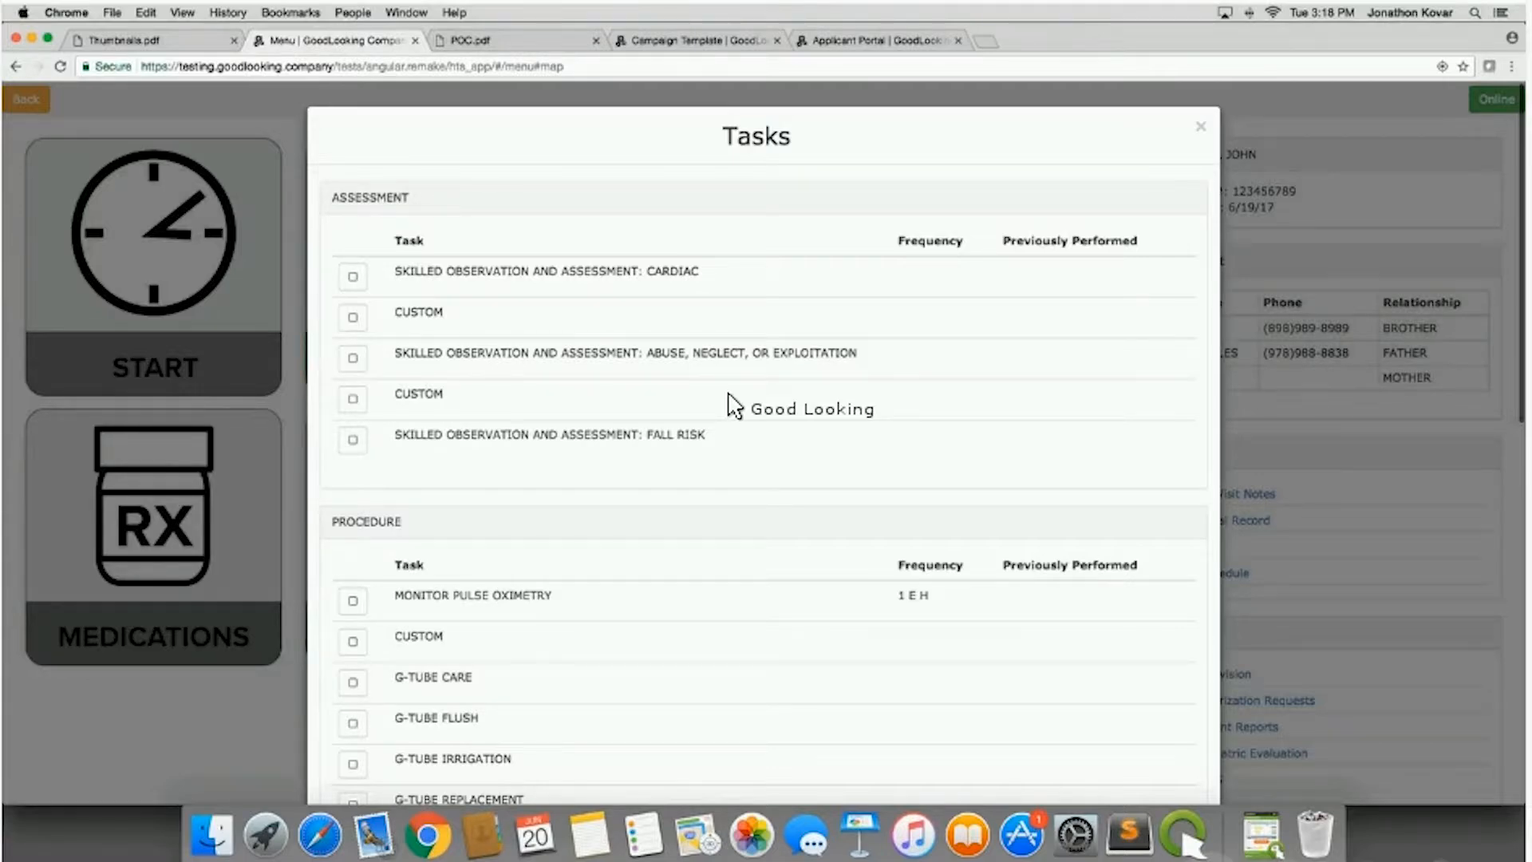
Open the documentation for the Skilled Observation and Assessment: Cardiac task and read its protocol, performance options and reasons the skill was necessary.
left_click(562, 272)
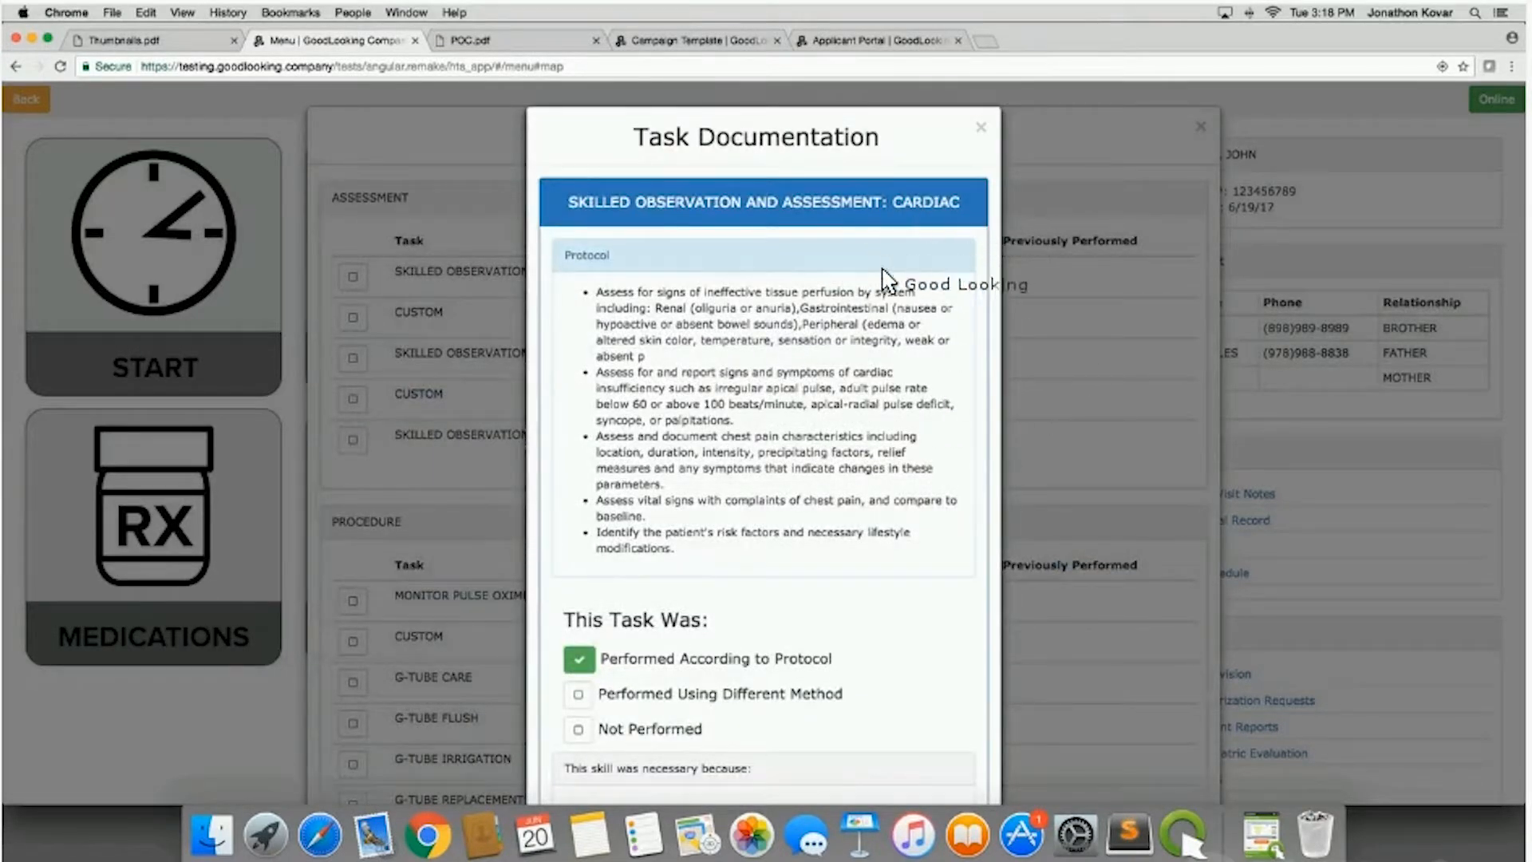
scroll(814, 359, "down", 1)
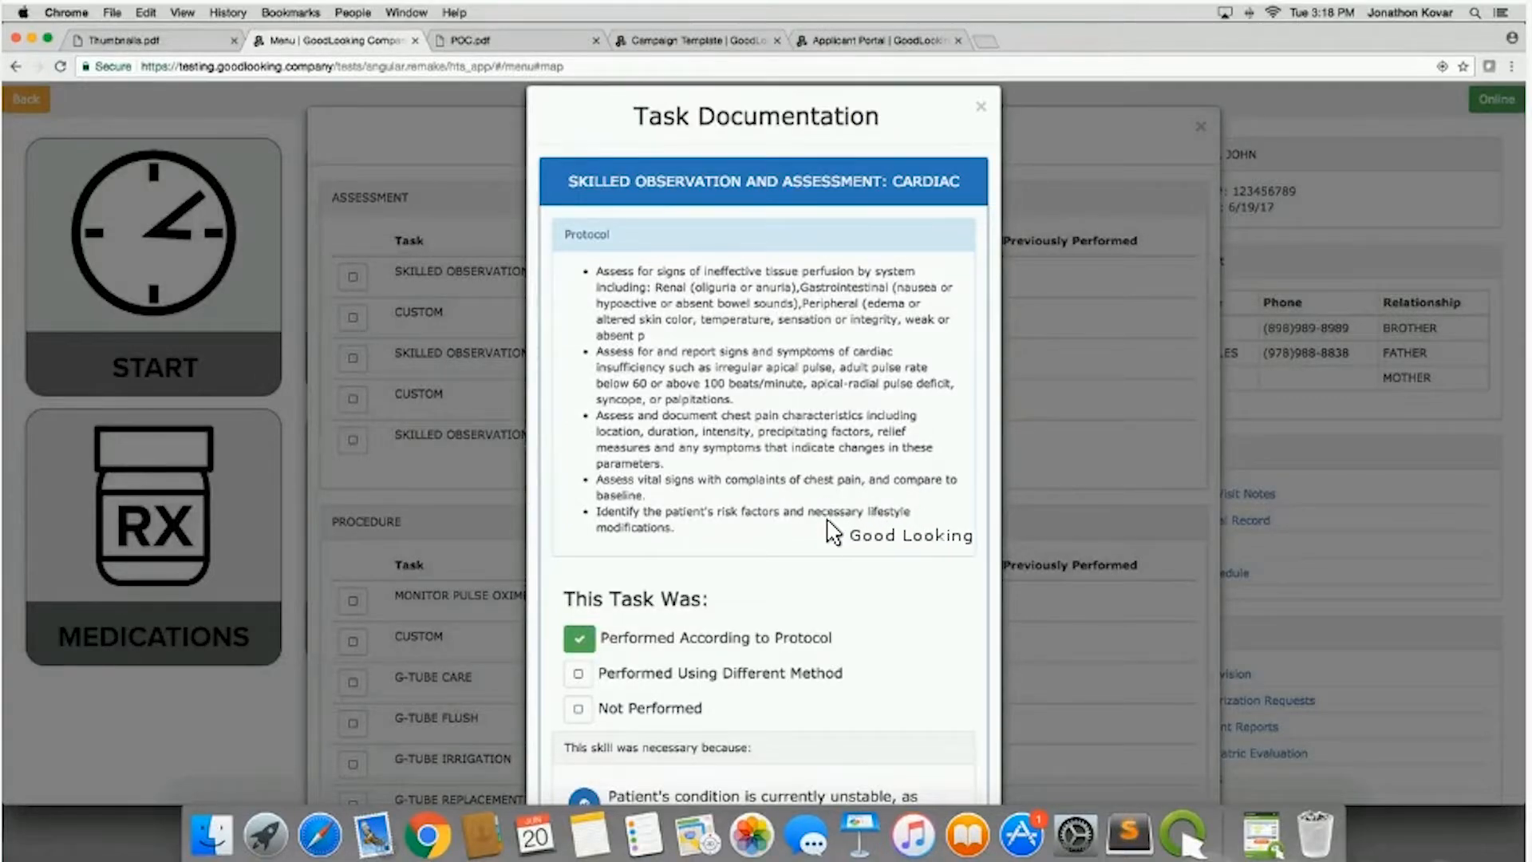
scroll(830, 530, "down", 10)
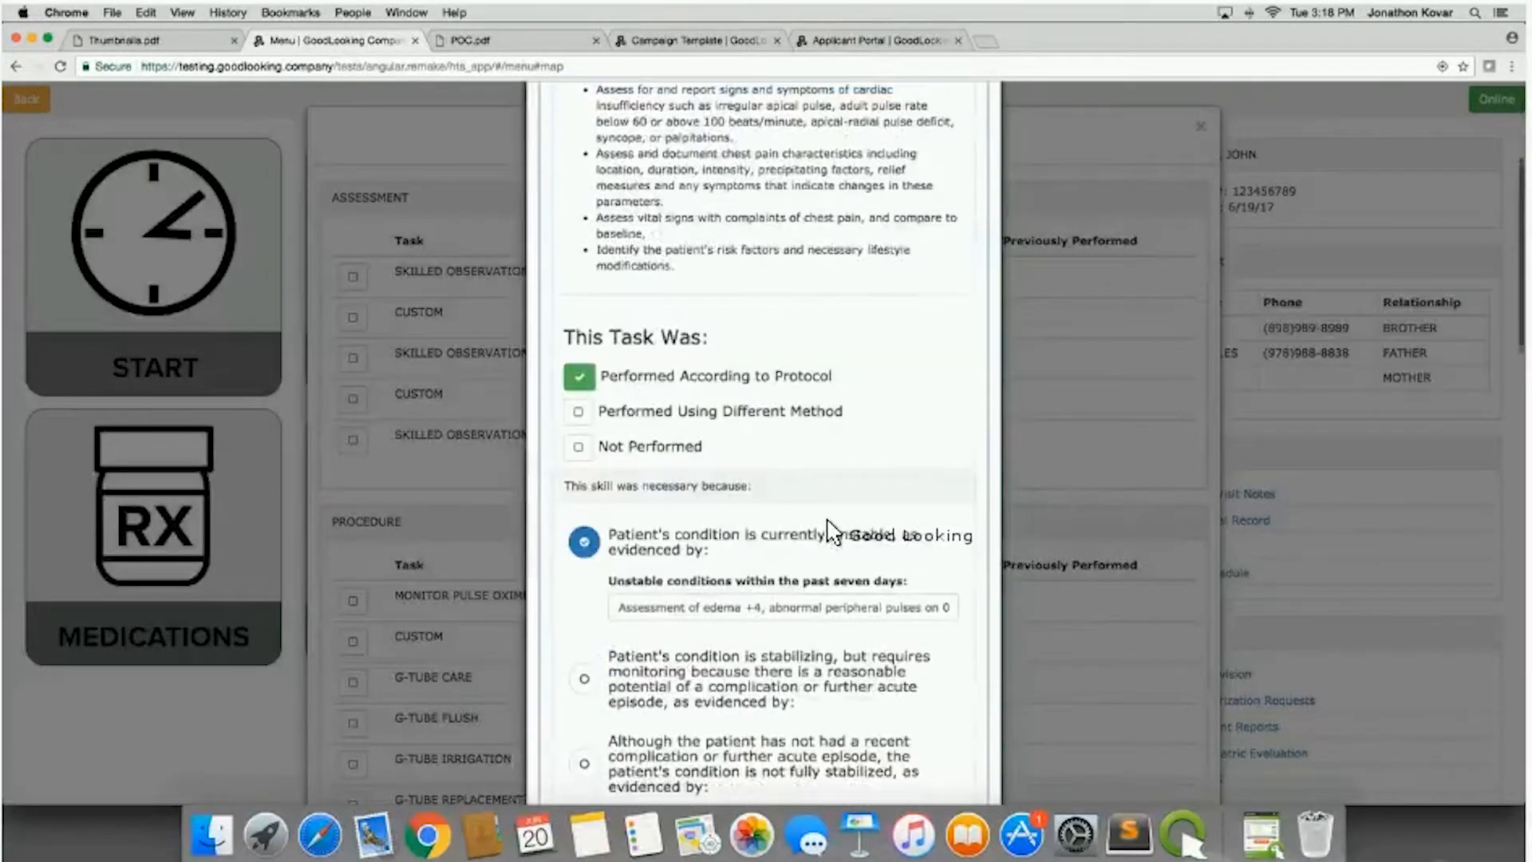
scroll(832, 531, "down", 2)
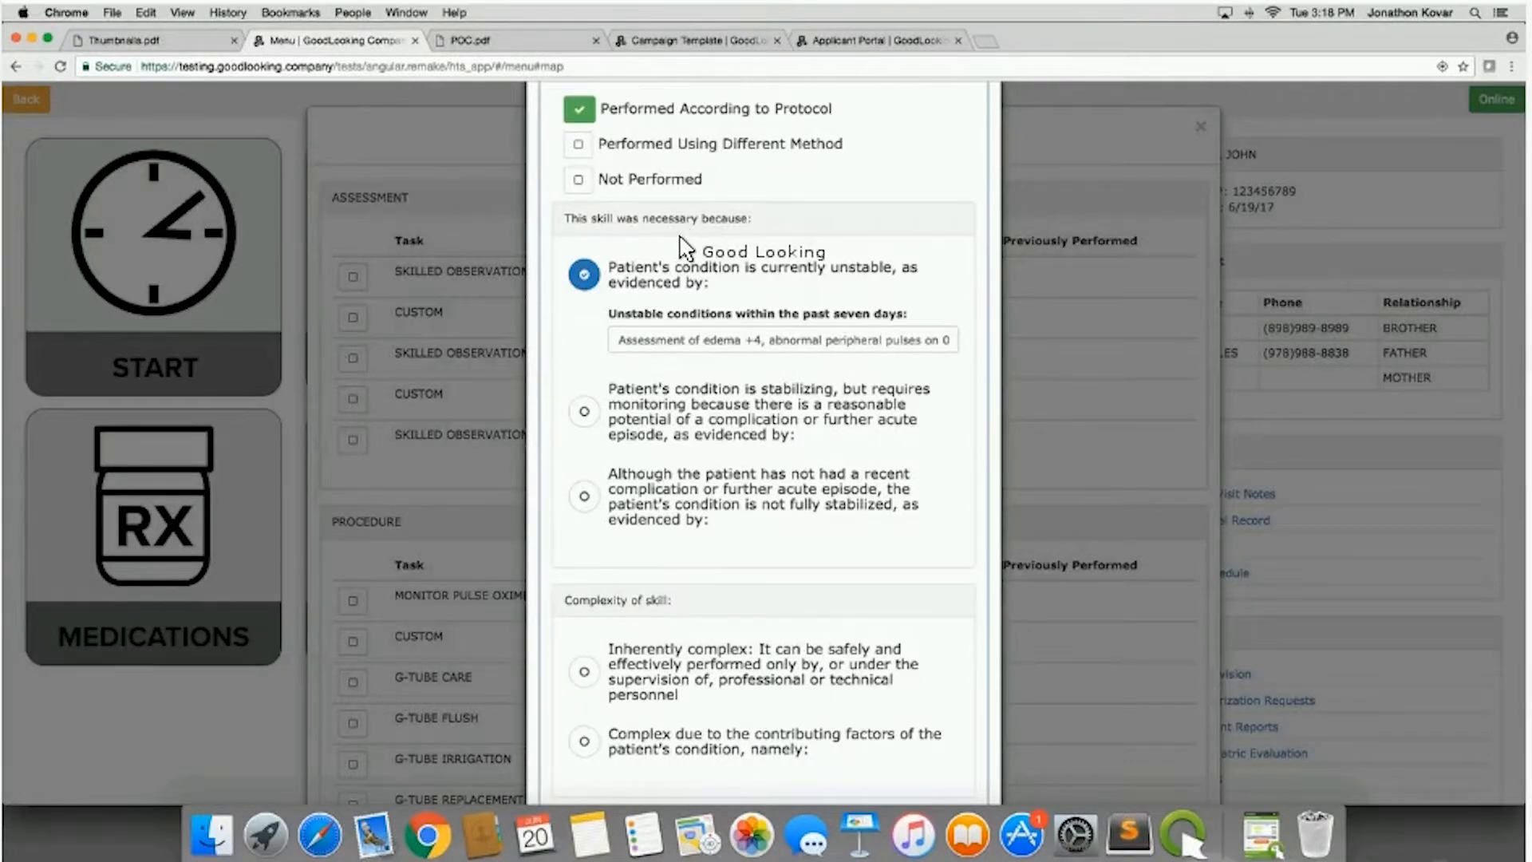
scroll(732, 460, "down", 1)
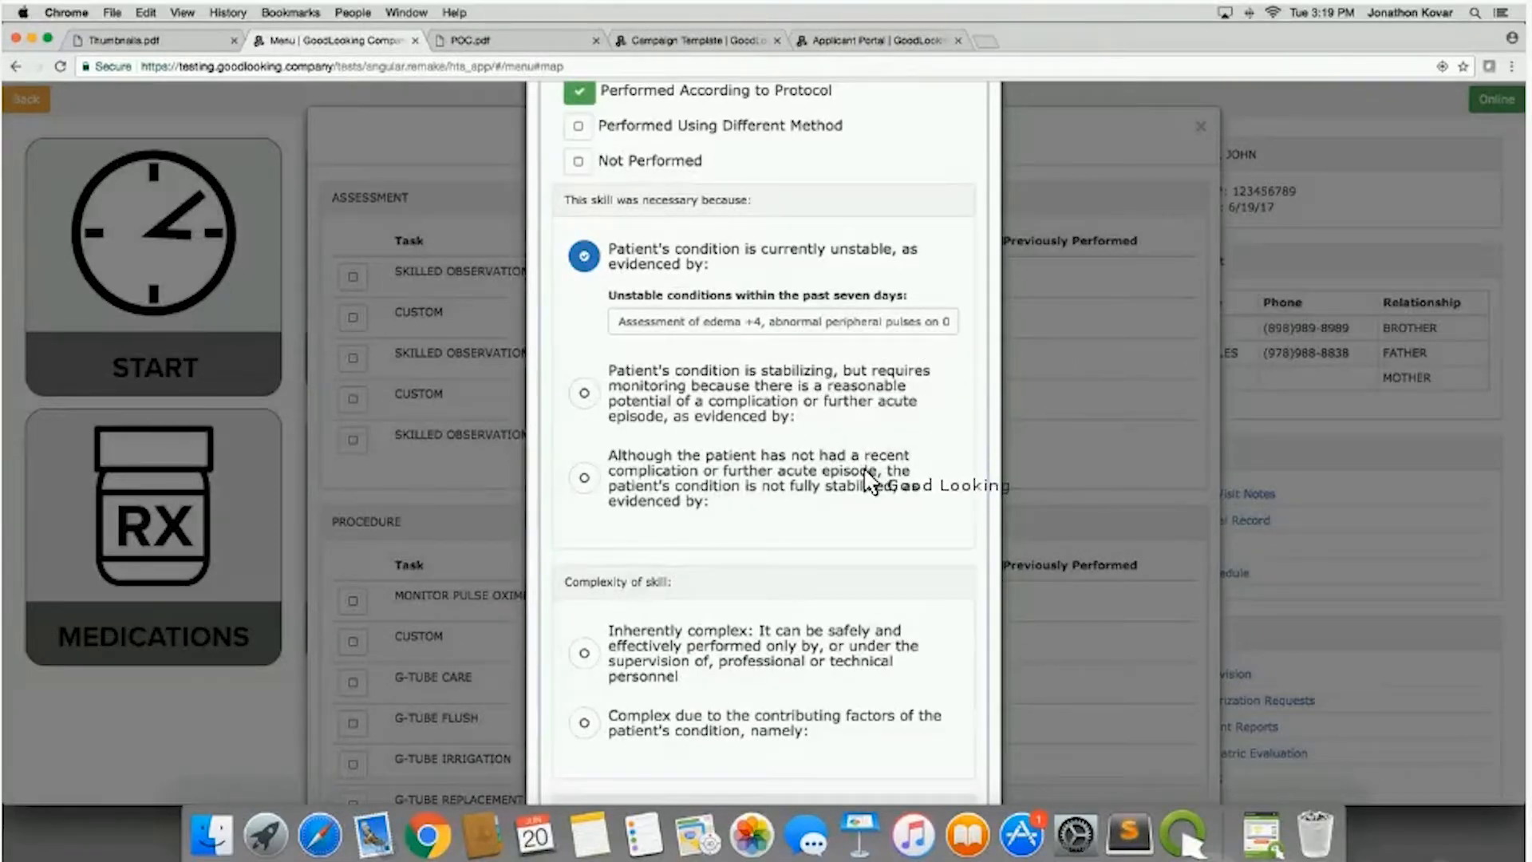
Review the Cardiac task's complexity, outcome, patient response and recommendation options, and cancel the documentation without submitting.
scroll(872, 484, "down", 2)
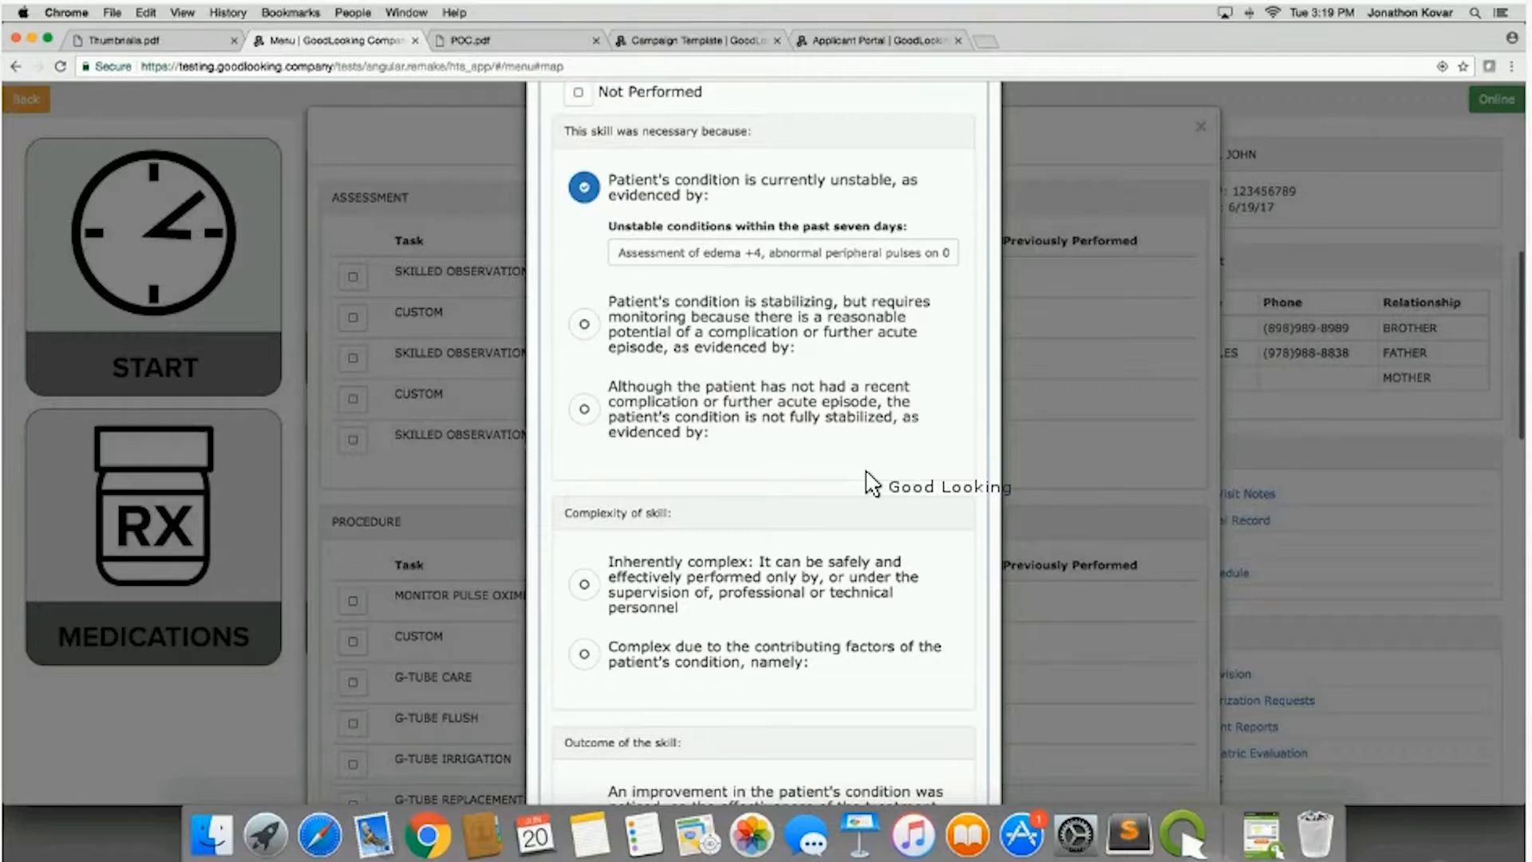
scroll(871, 483, "down", 2)
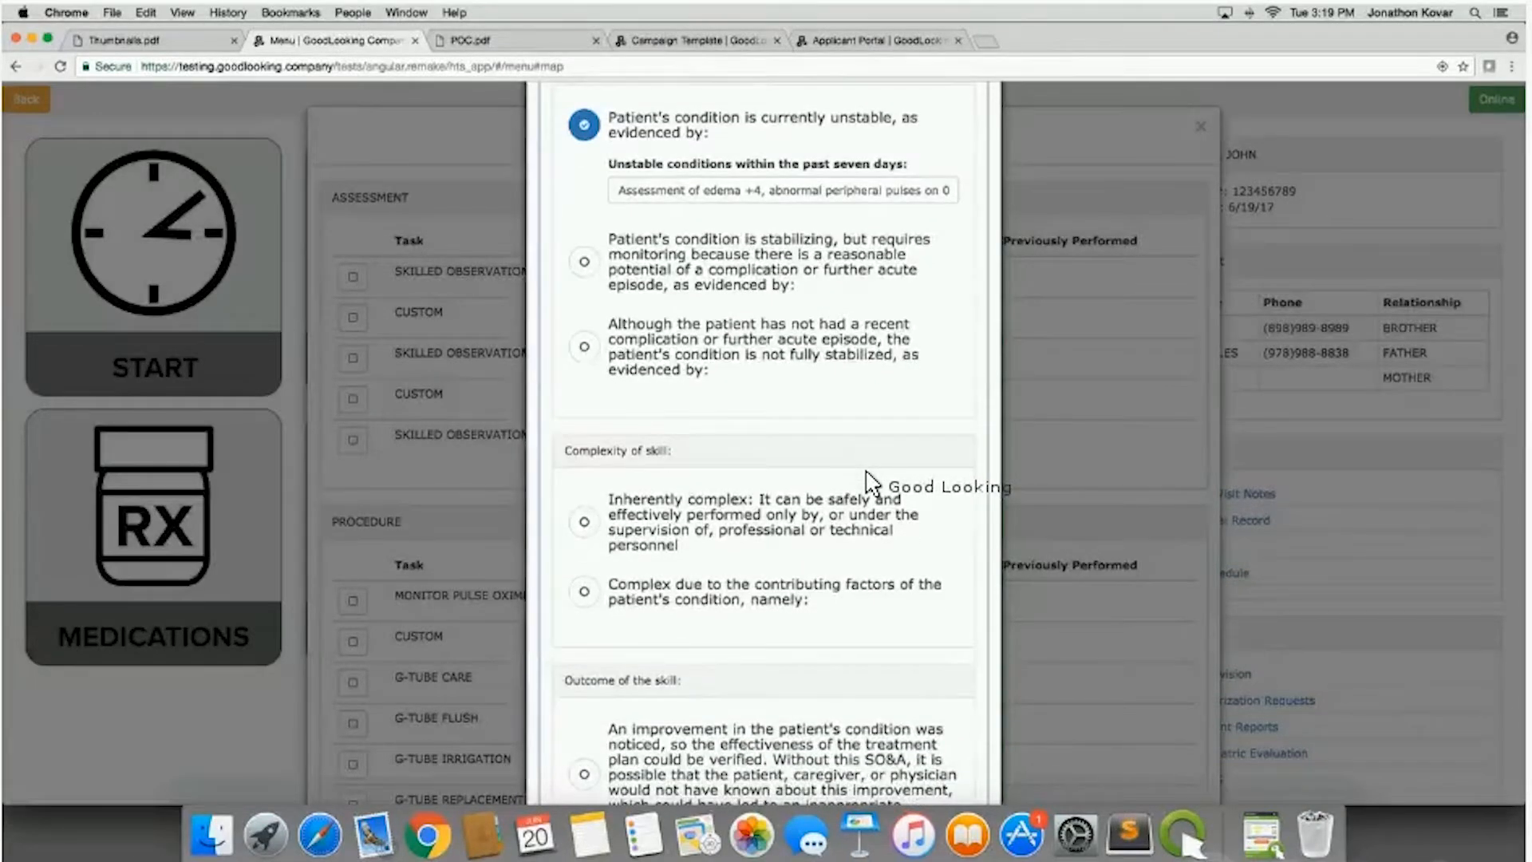
scroll(872, 481, "down", 1)
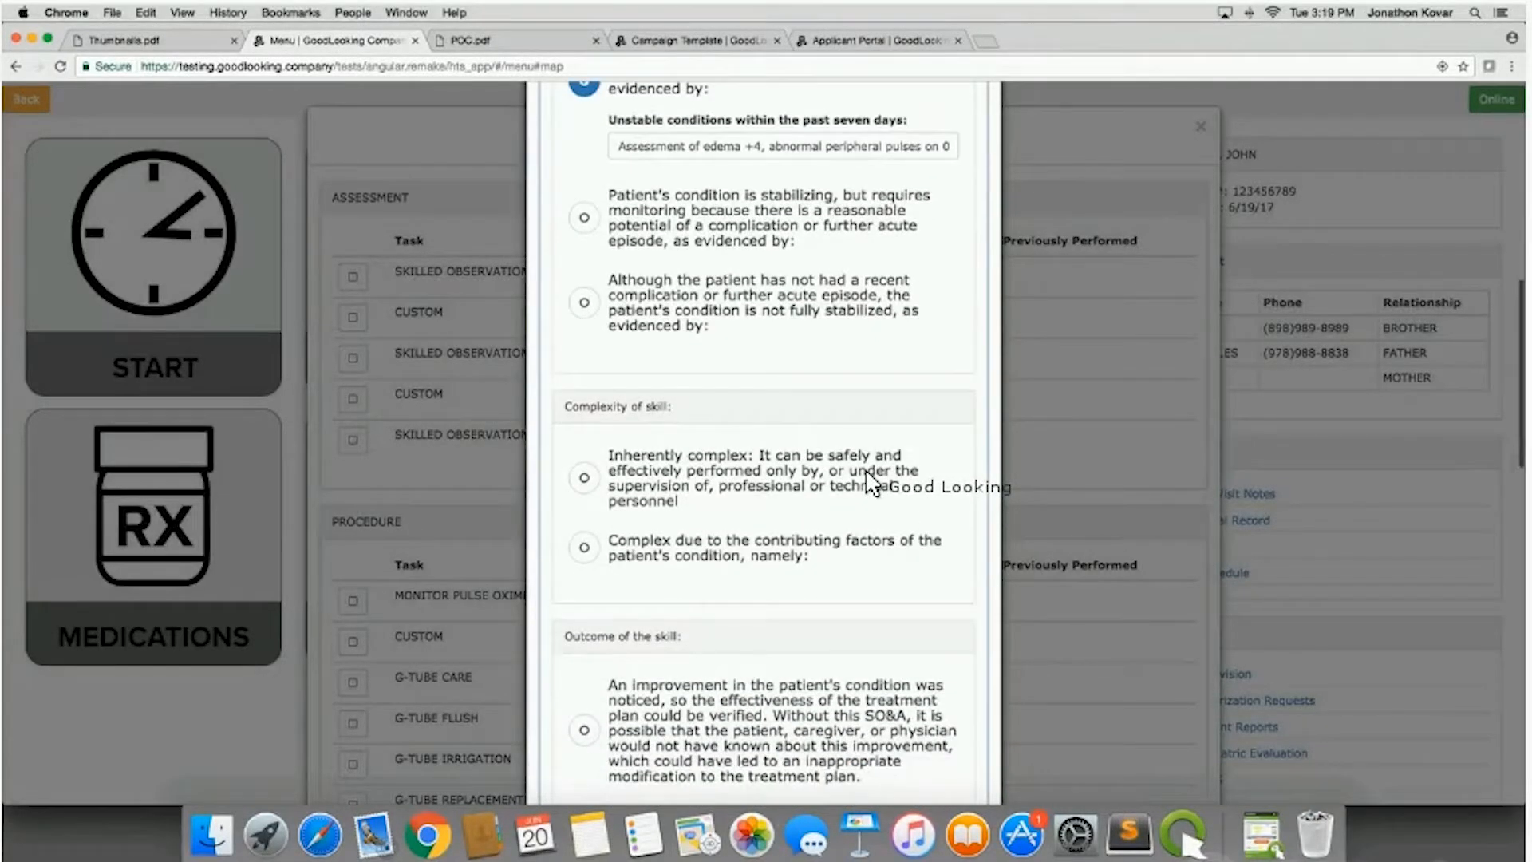
scroll(872, 483, "down", 6)
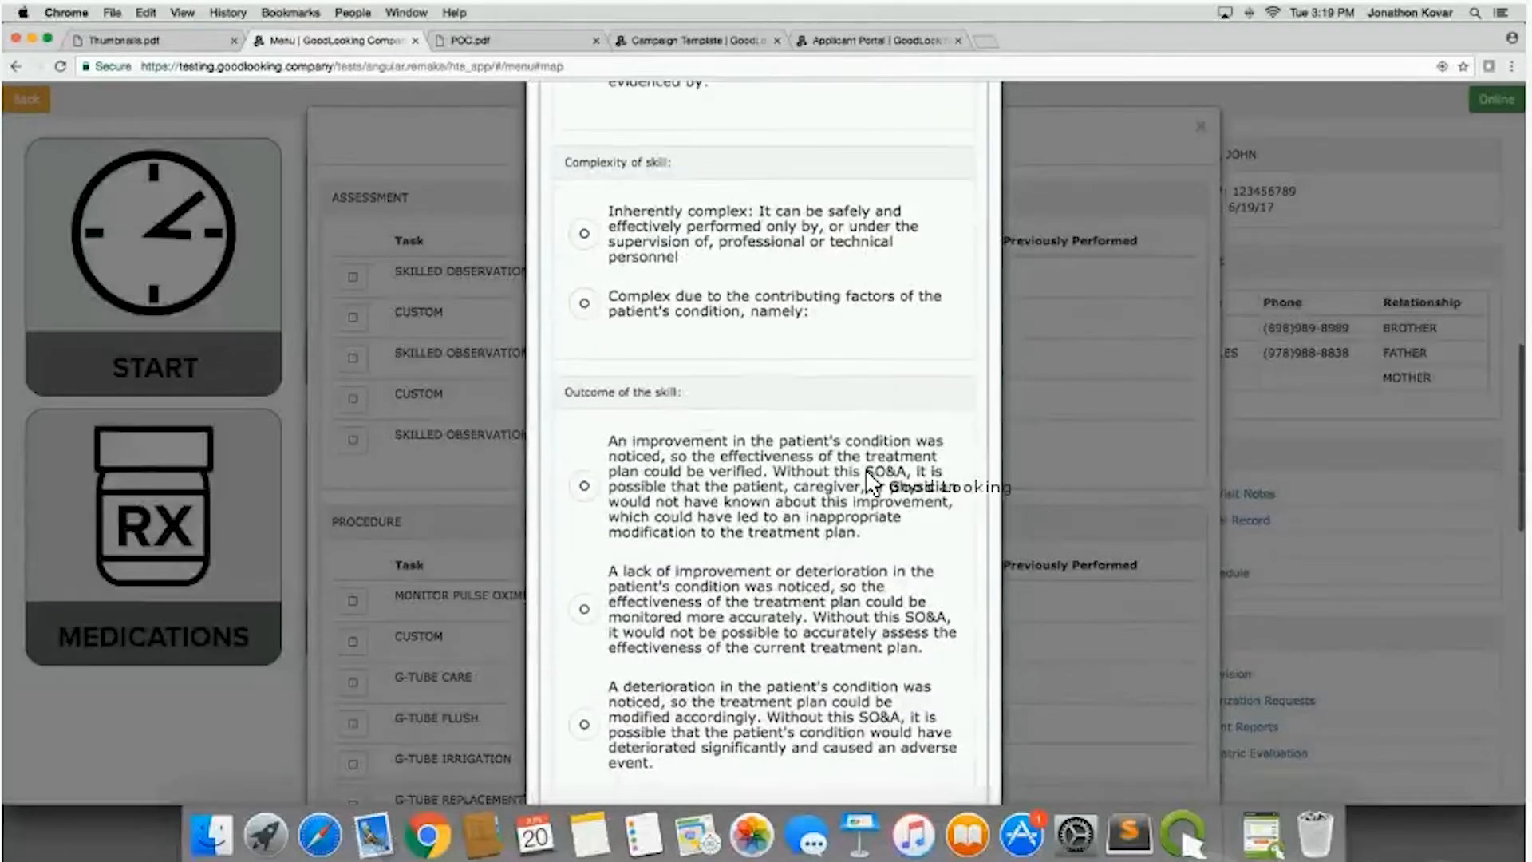
scroll(872, 484, "down", 5)
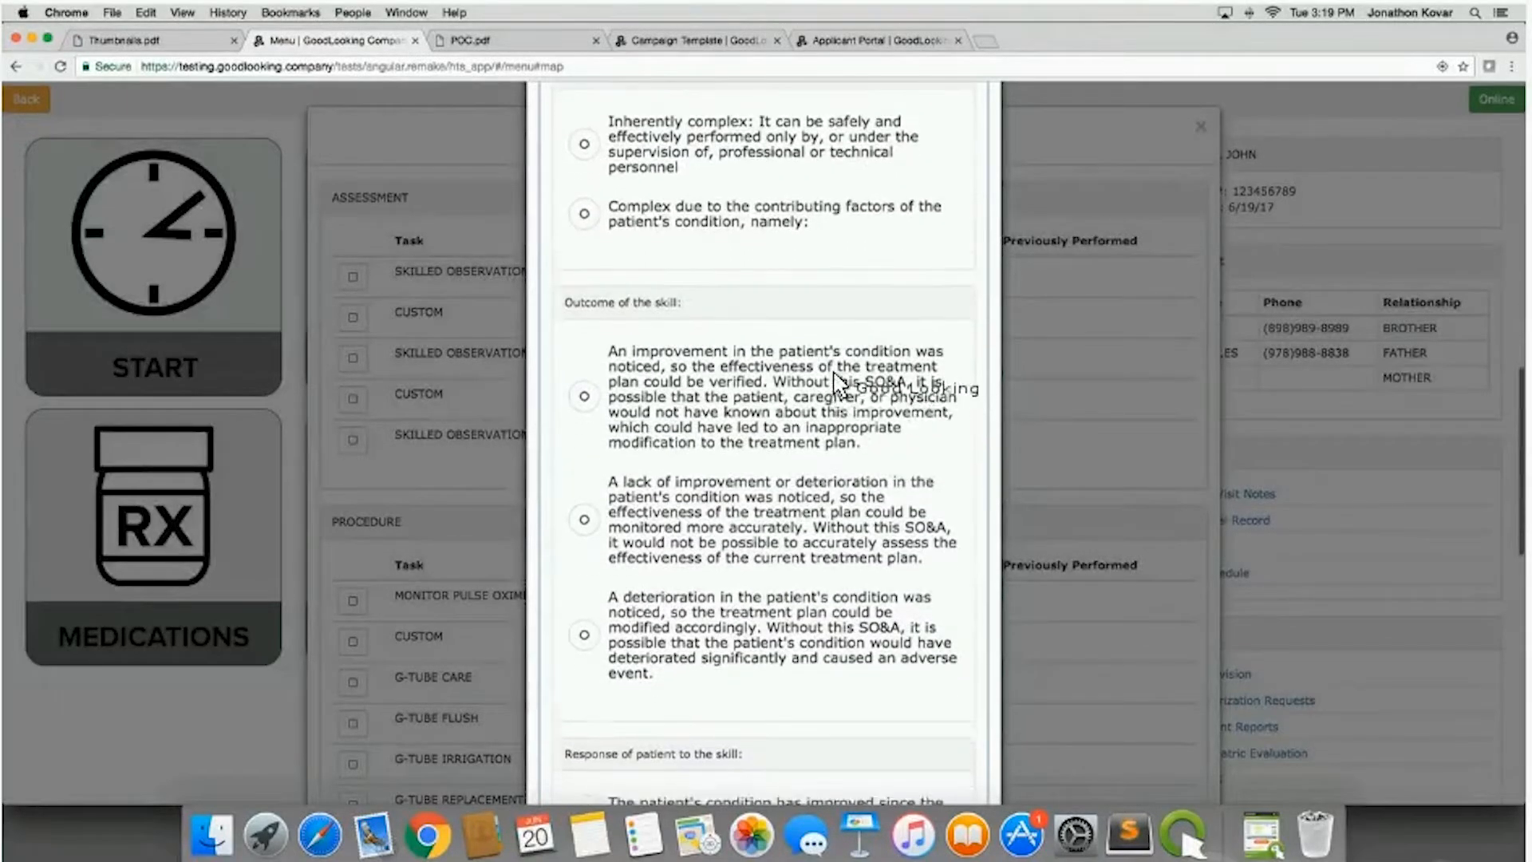
scroll(806, 507, "down", 5)
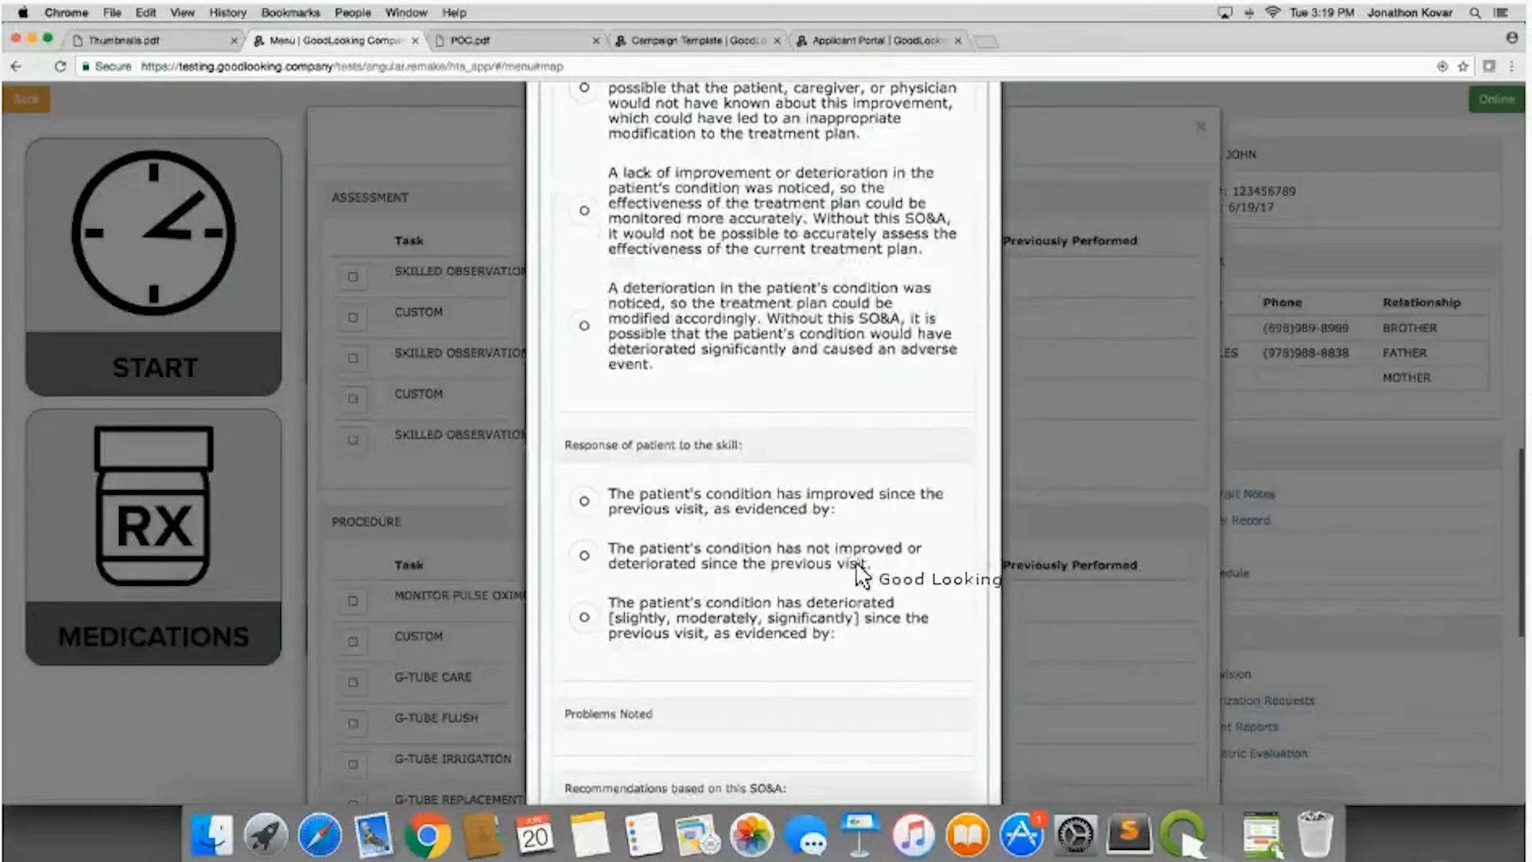
scroll(865, 578, "down", 10)
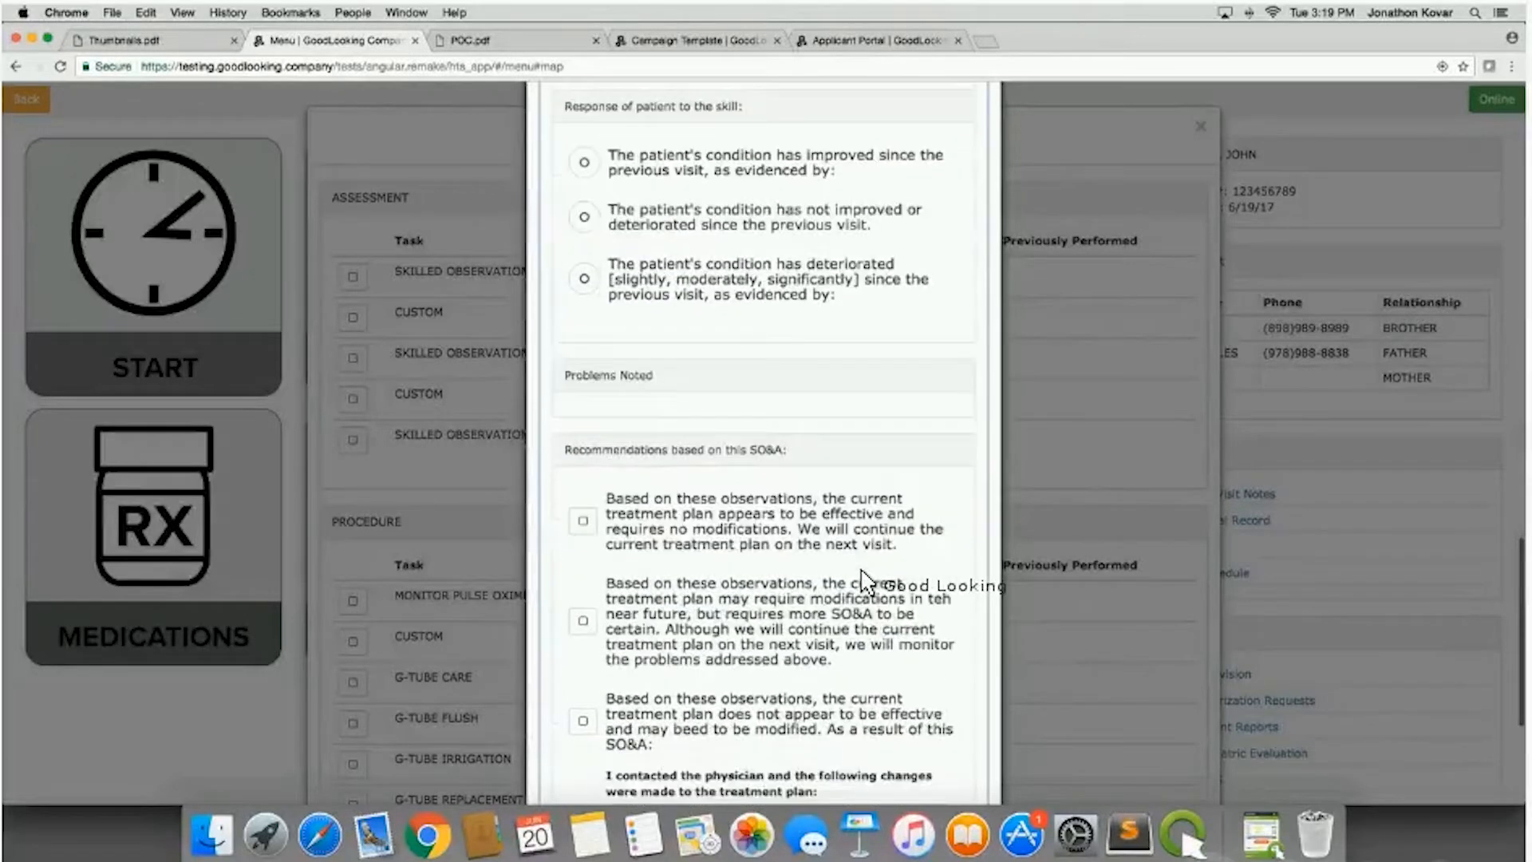
scroll(865, 578, "down", 4)
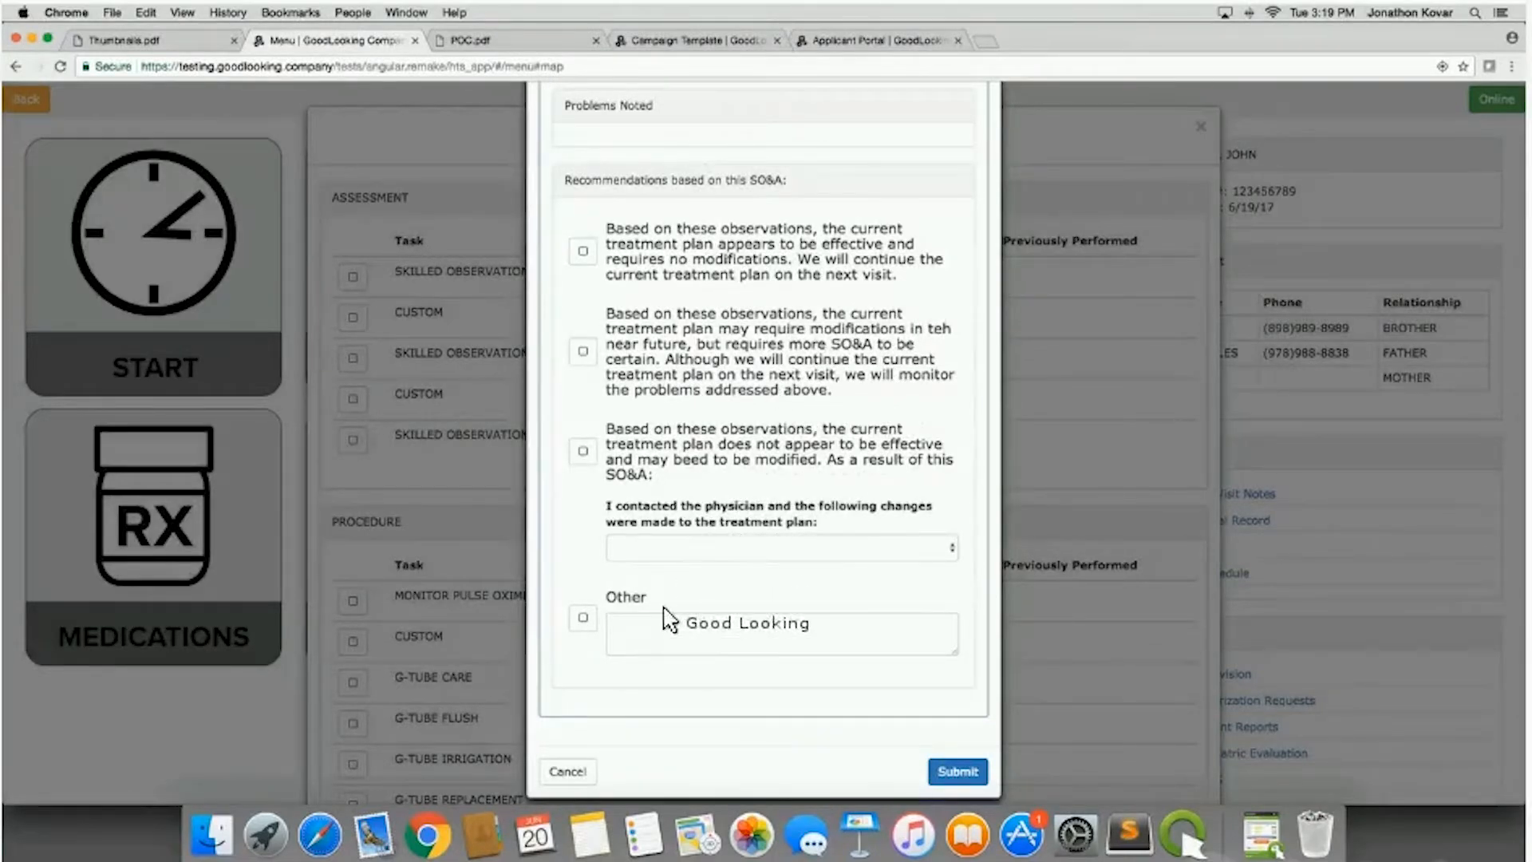
left_click(572, 771)
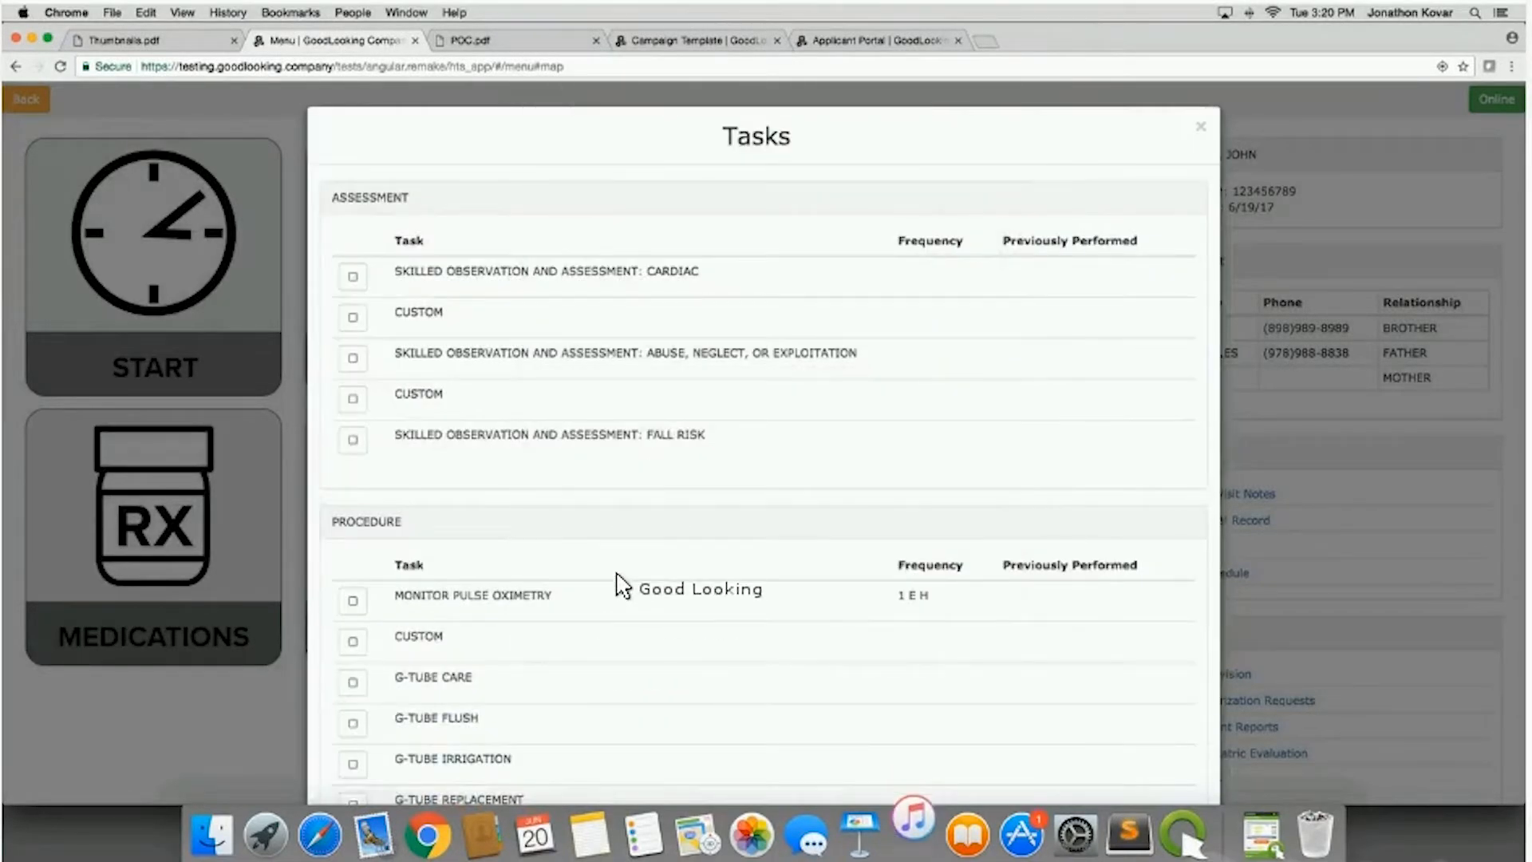
Open the Feeding Tube Goal task's documentation, check its Progress Towards Goal options and close it without submitting.
scroll(622, 582, "down", 5)
scroll(622, 582, "down", 3)
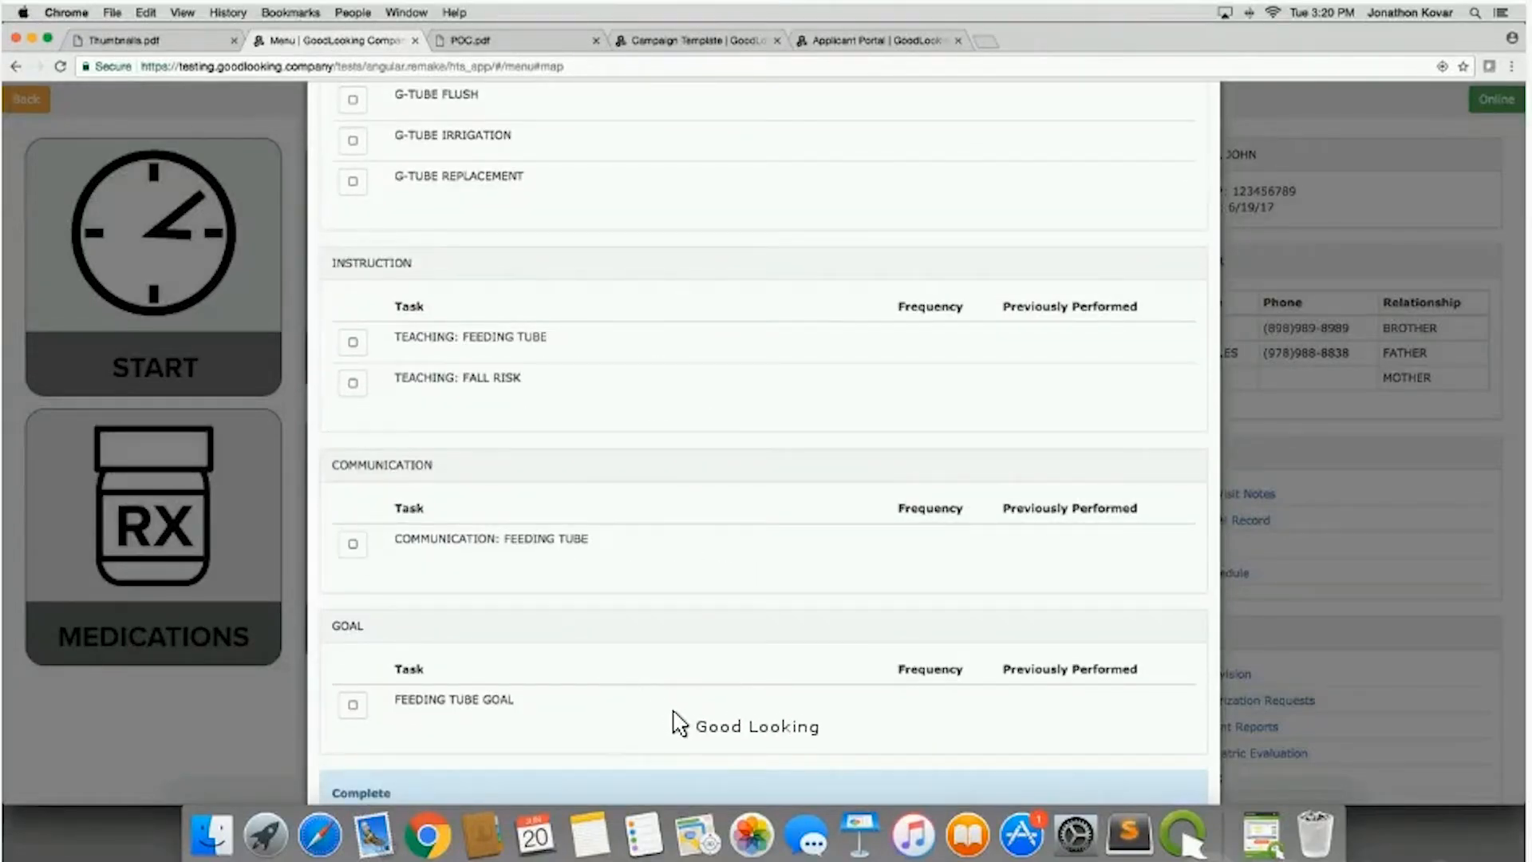
scroll(674, 718, "down", 2)
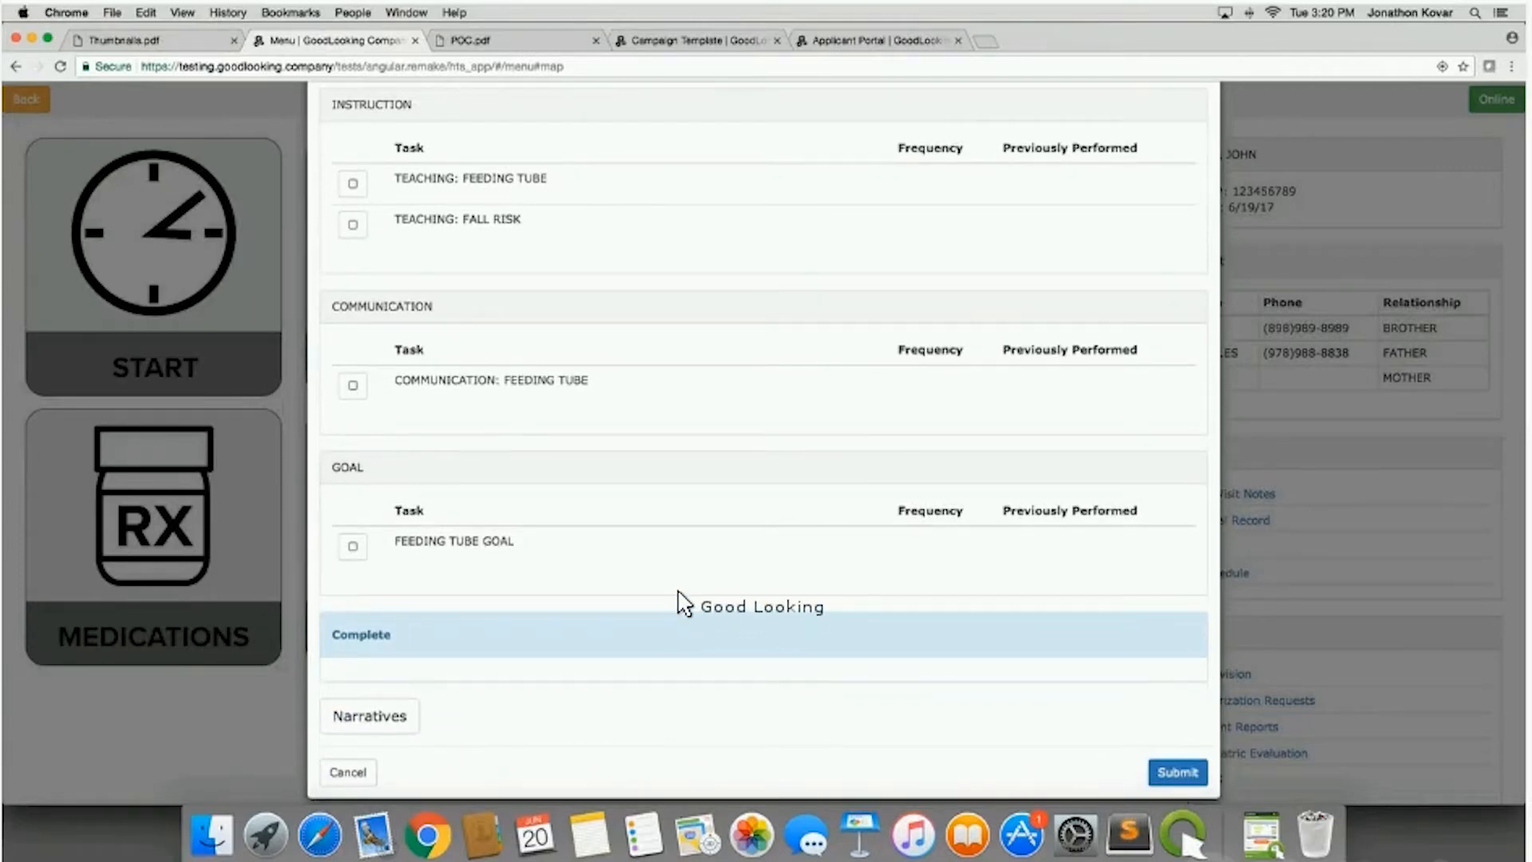
left_click(489, 542)
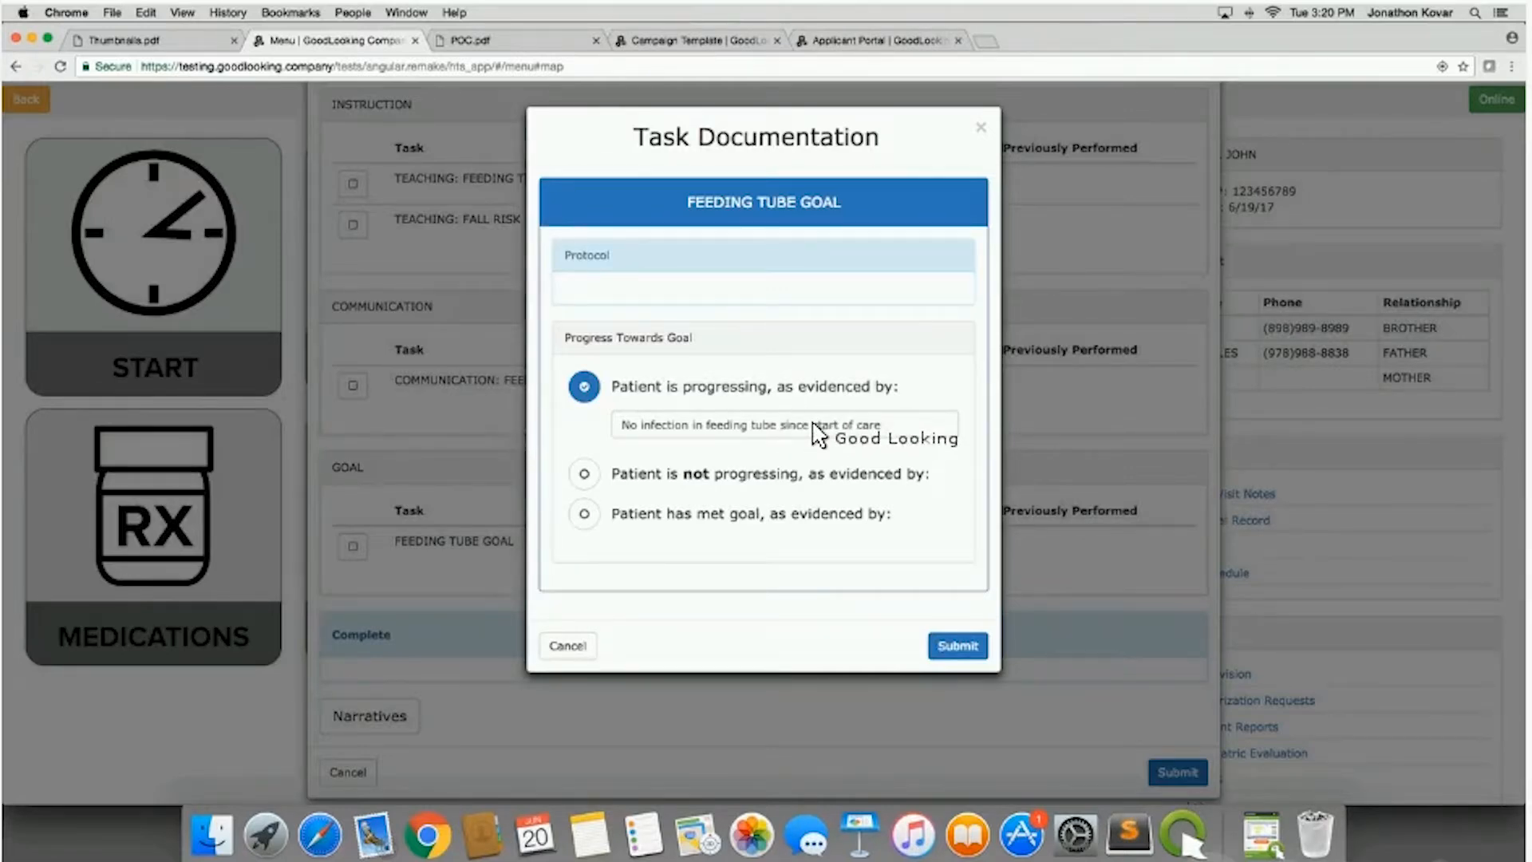
left_click(980, 129)
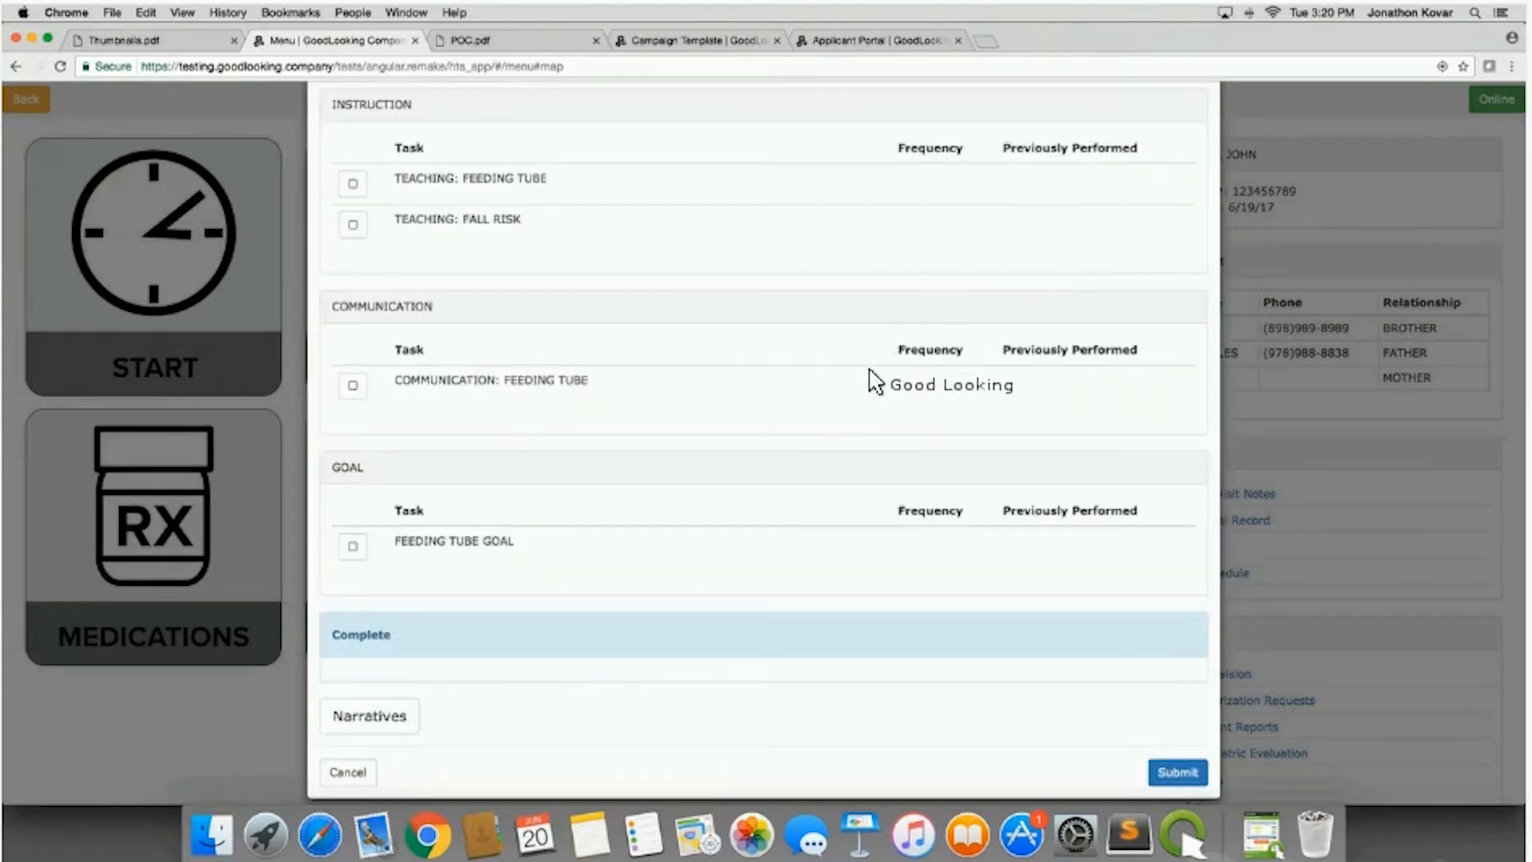
Check off the Skilled Observation and Assessment: Cardiac task, submit its documentation and close Tasks.
scroll(638, 528, "up", 10)
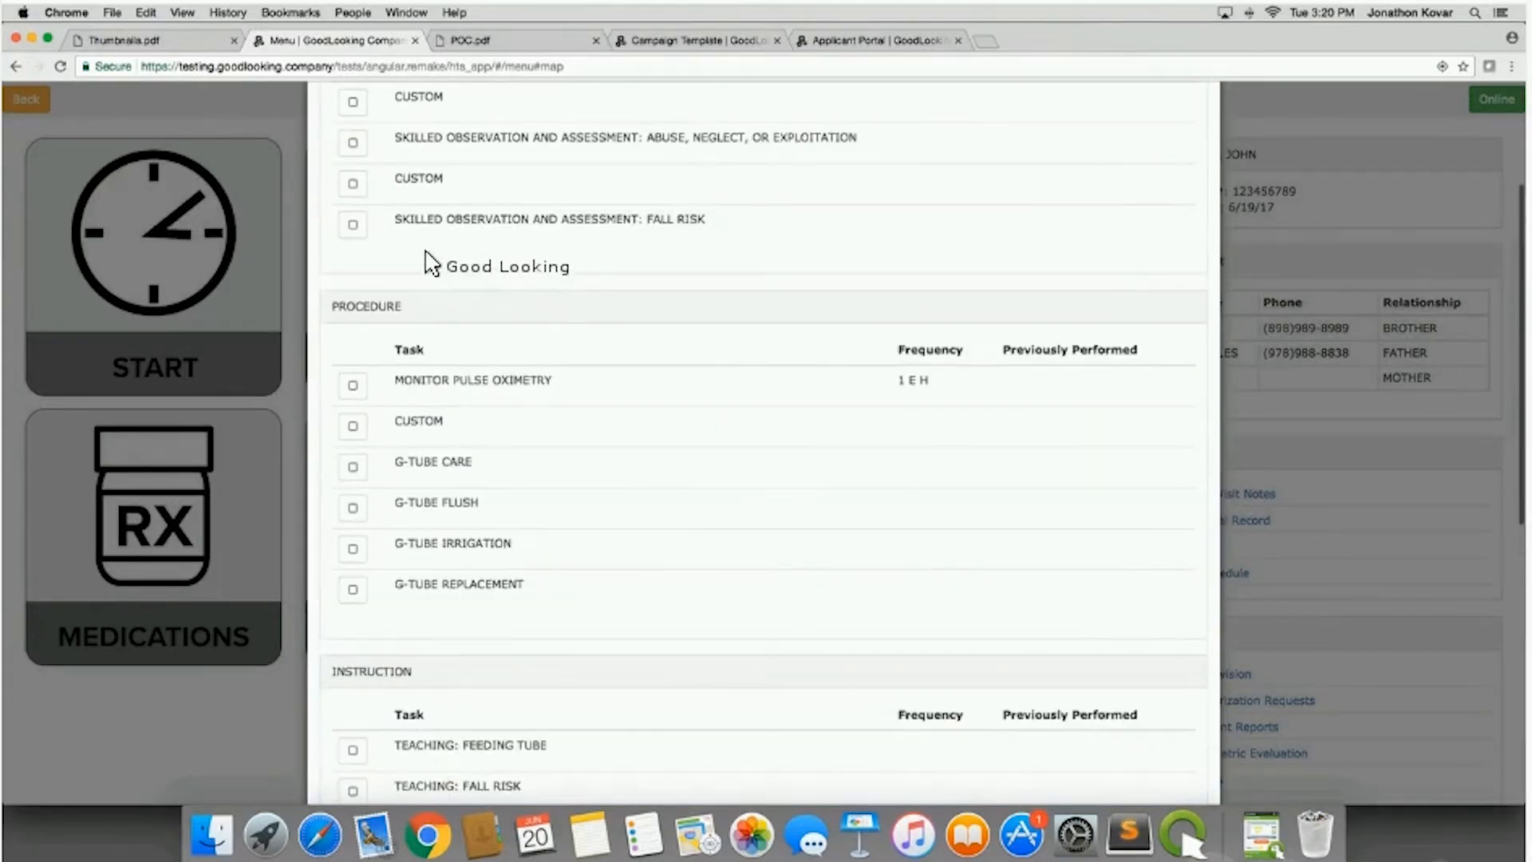
left_click(353, 276)
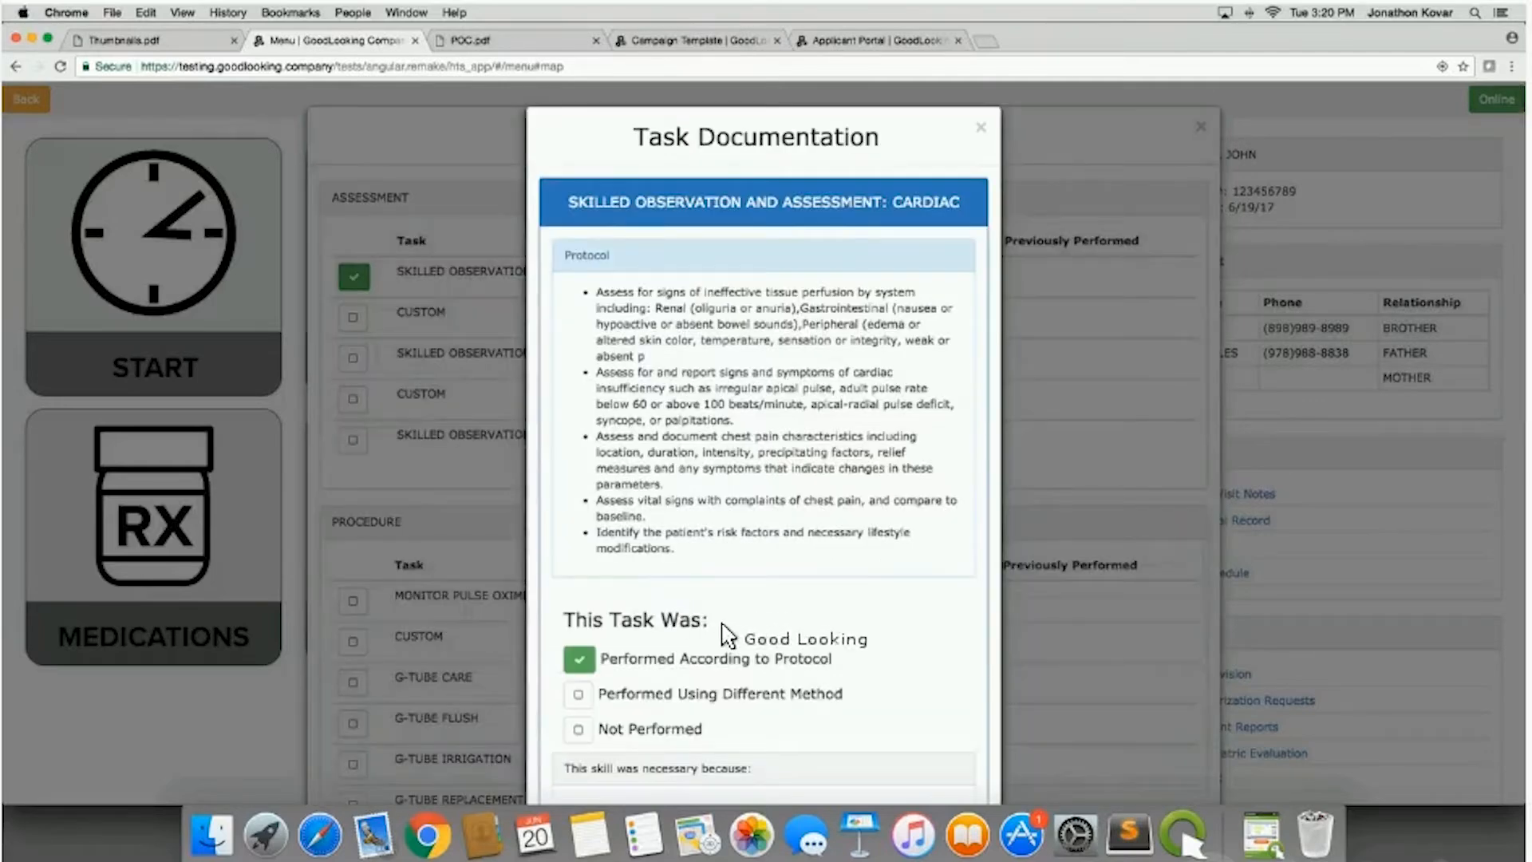
scroll(837, 678, "down", 10)
left_click(956, 750)
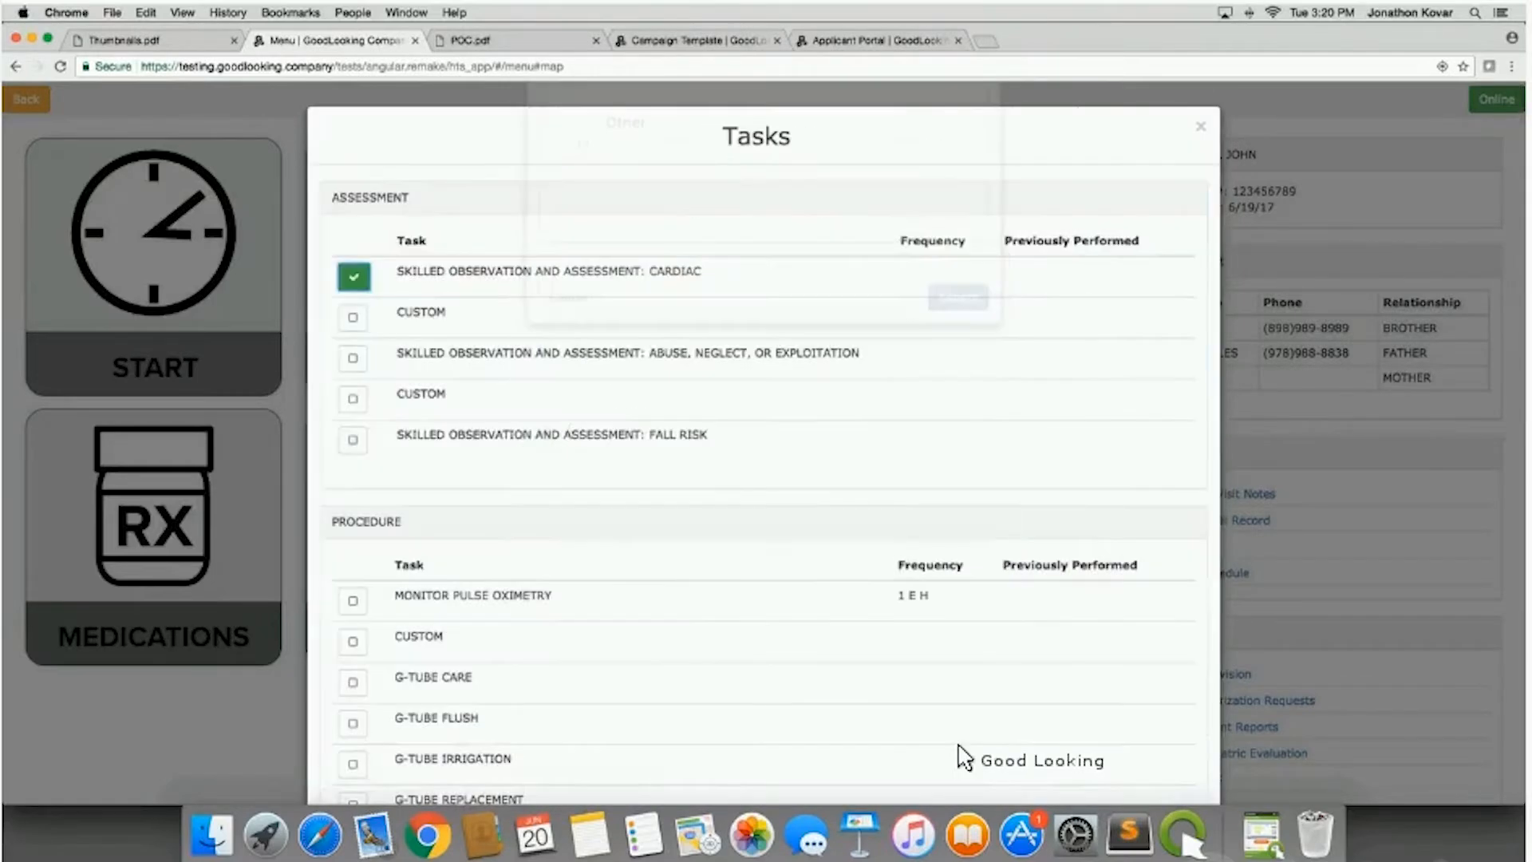
scroll(1035, 742, "down", 10)
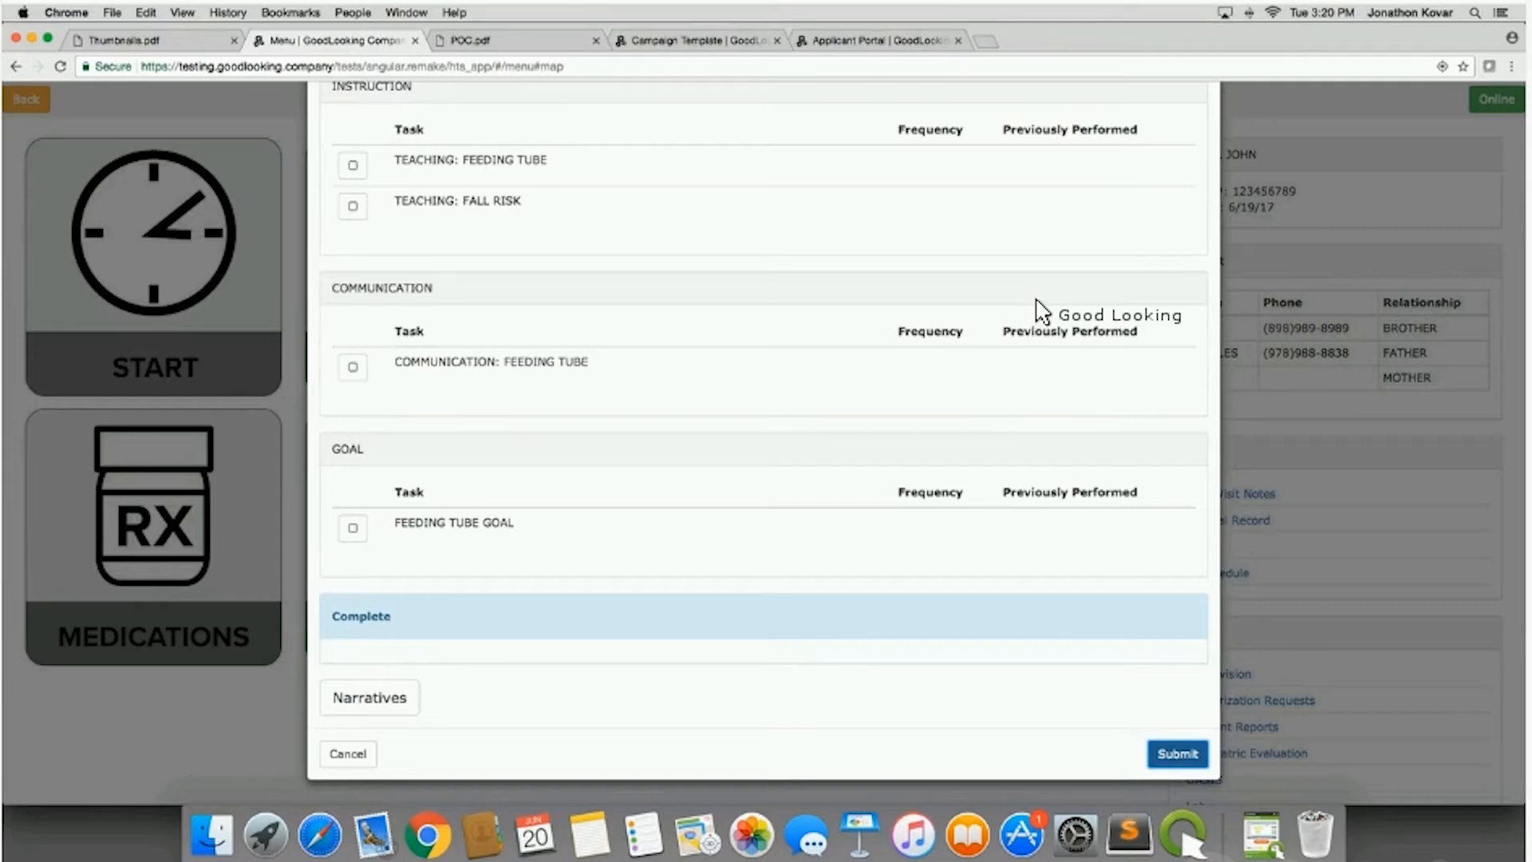
scroll(1041, 311, "up", 15)
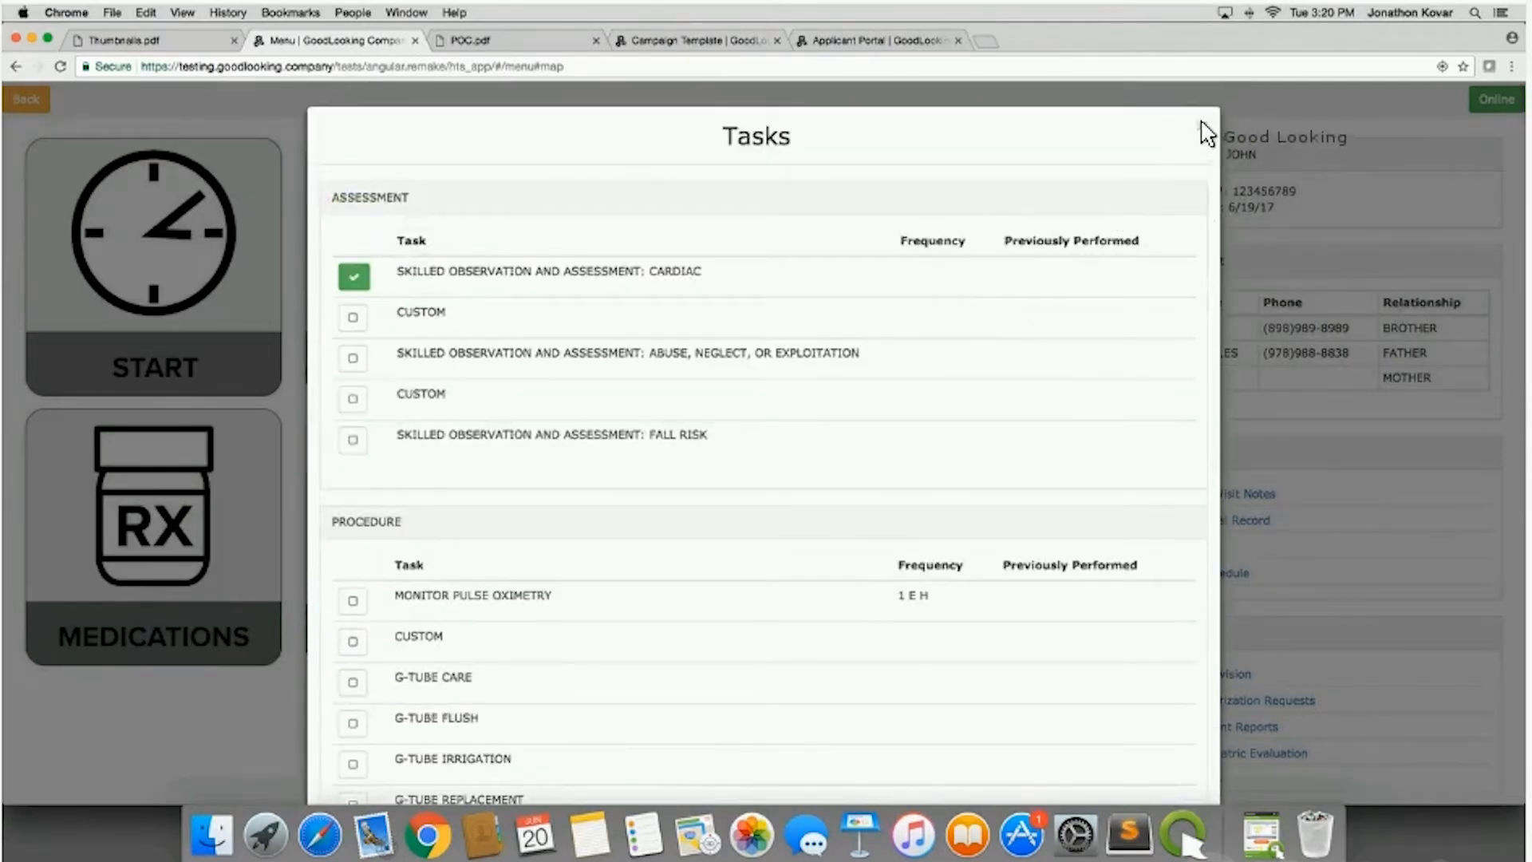
key("Escape")
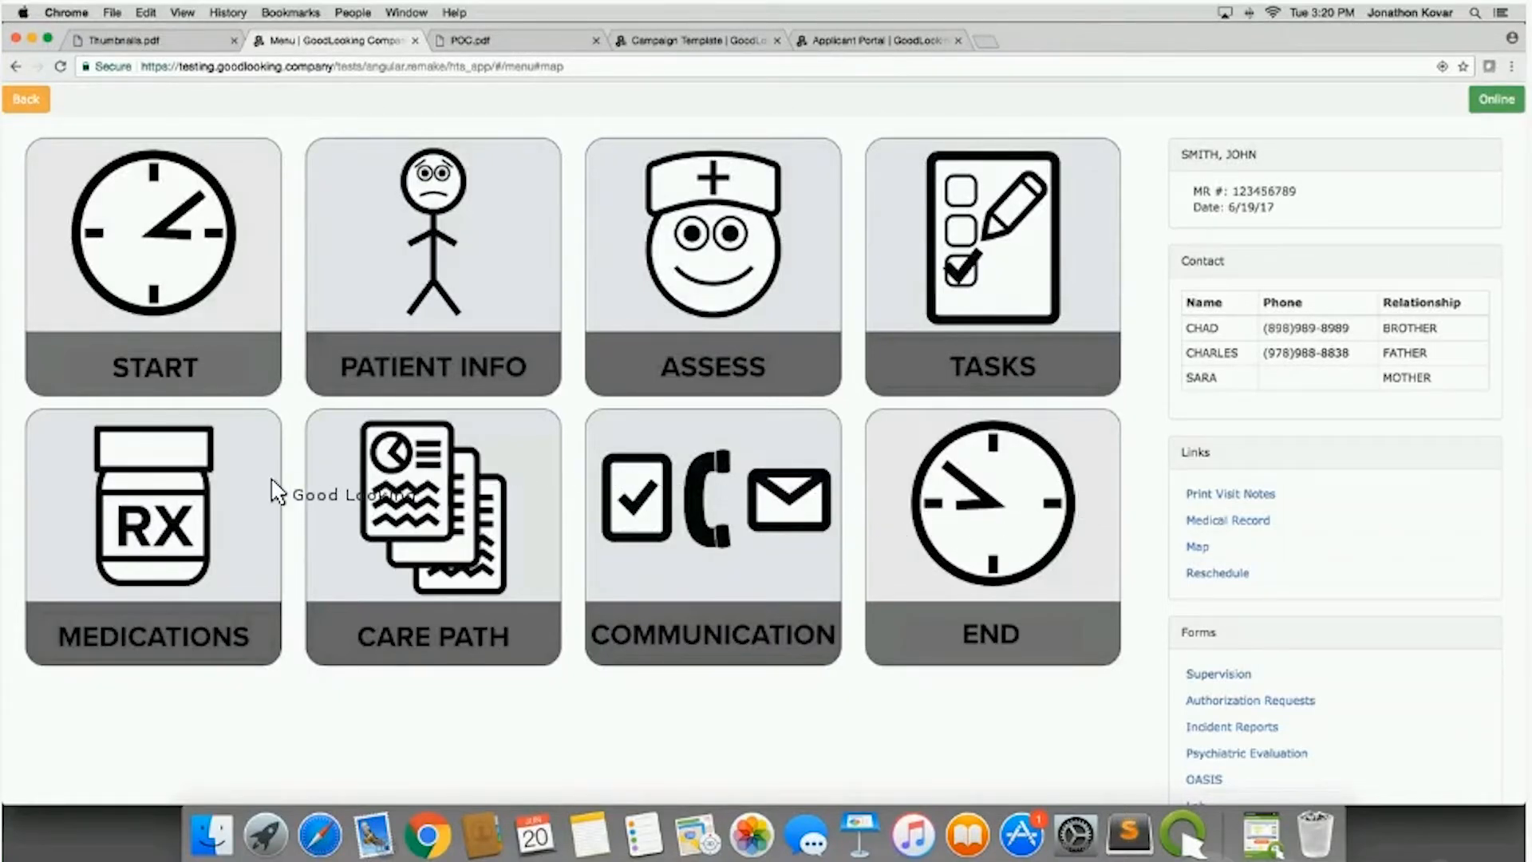
Open Medications, look over the Medication List and Med Review (Drug Interactions) sections, and close it.
left_click(212, 493)
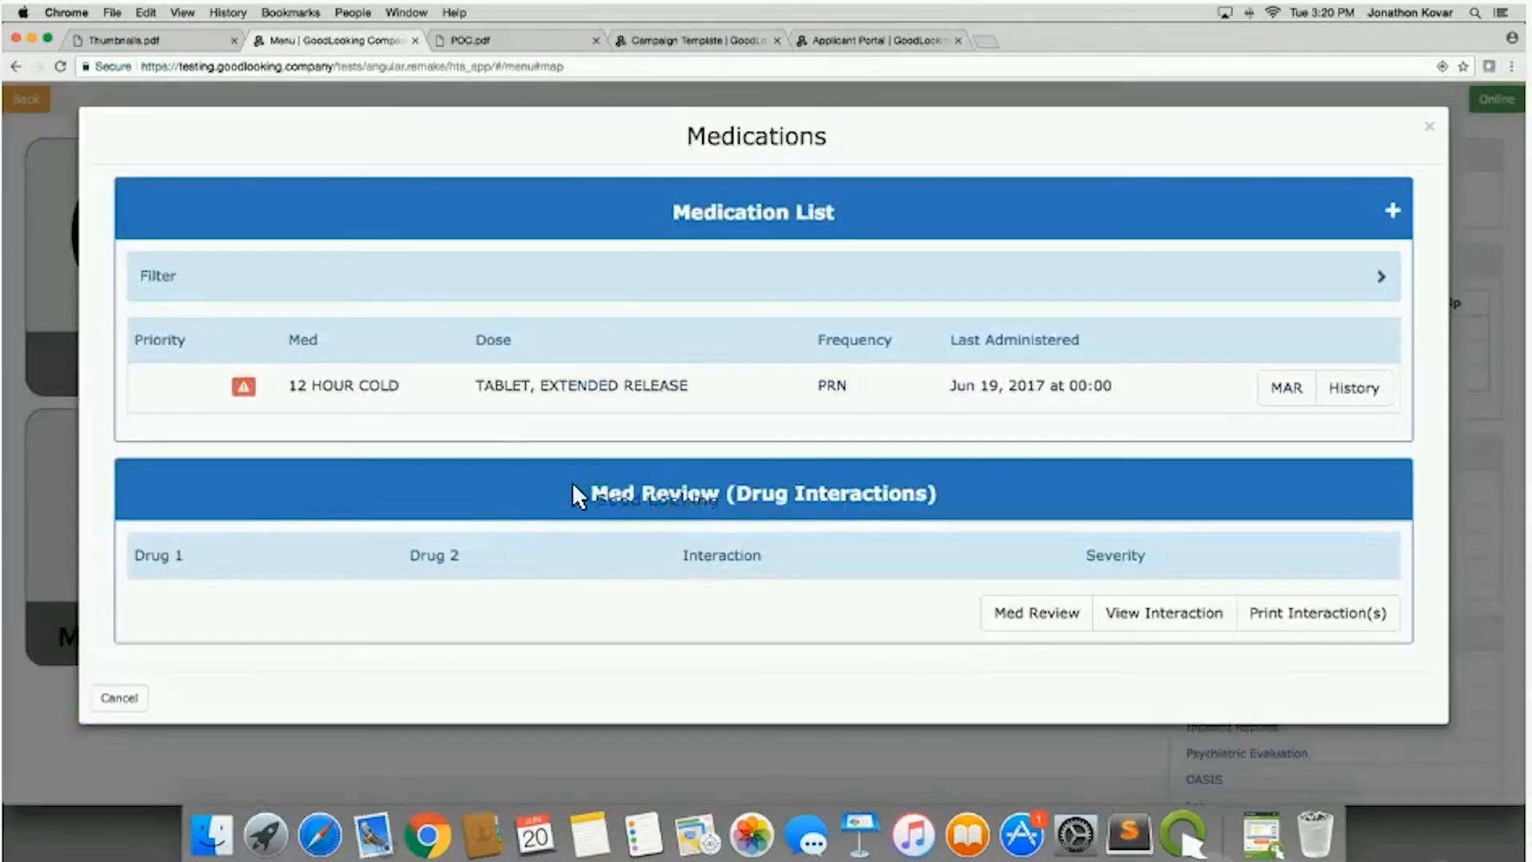
left_click(711, 399)
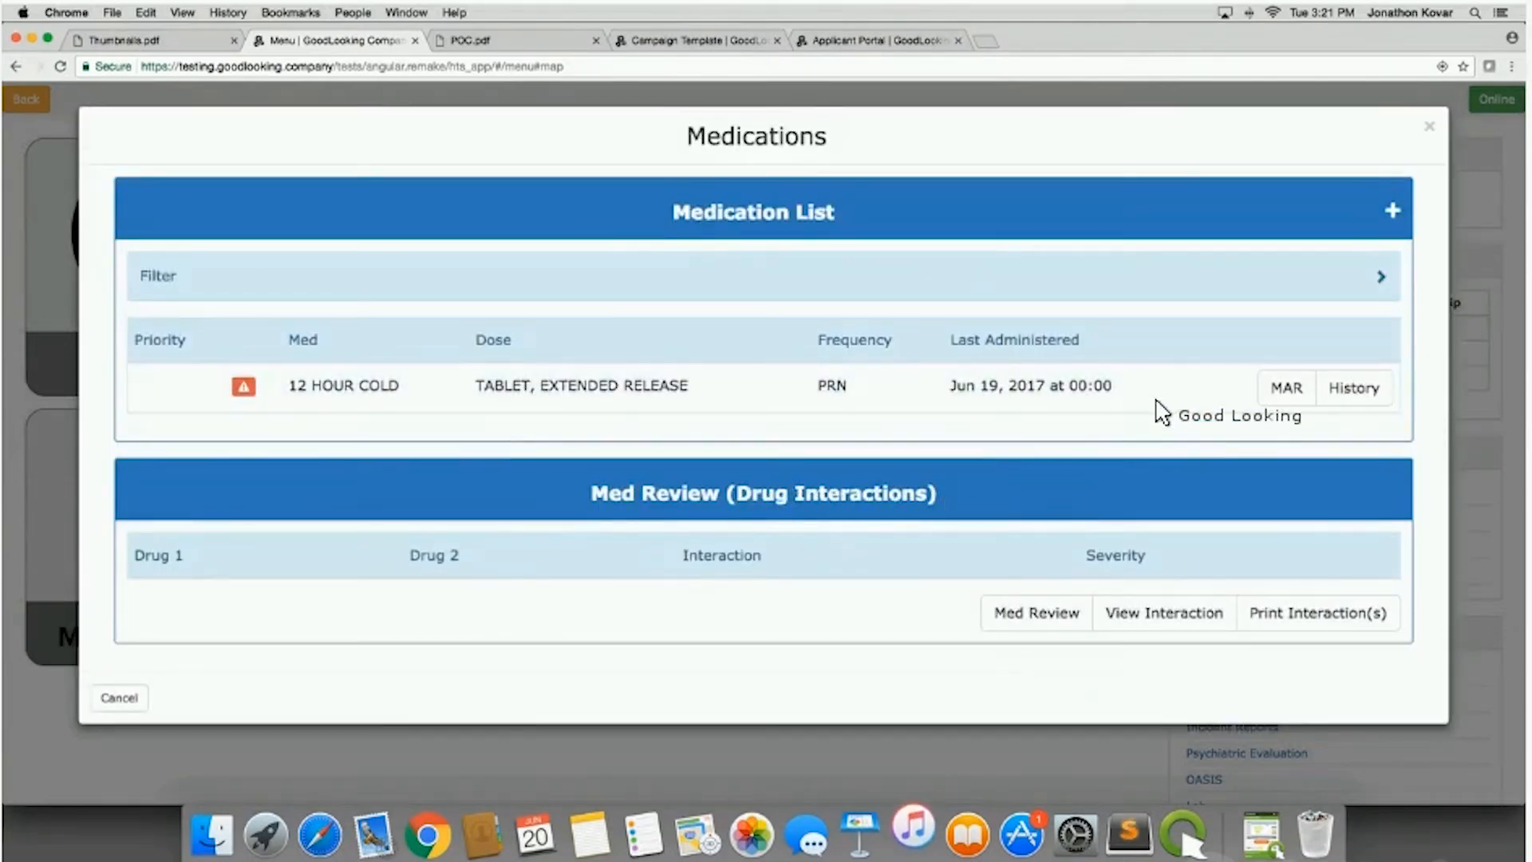
left_click(1430, 130)
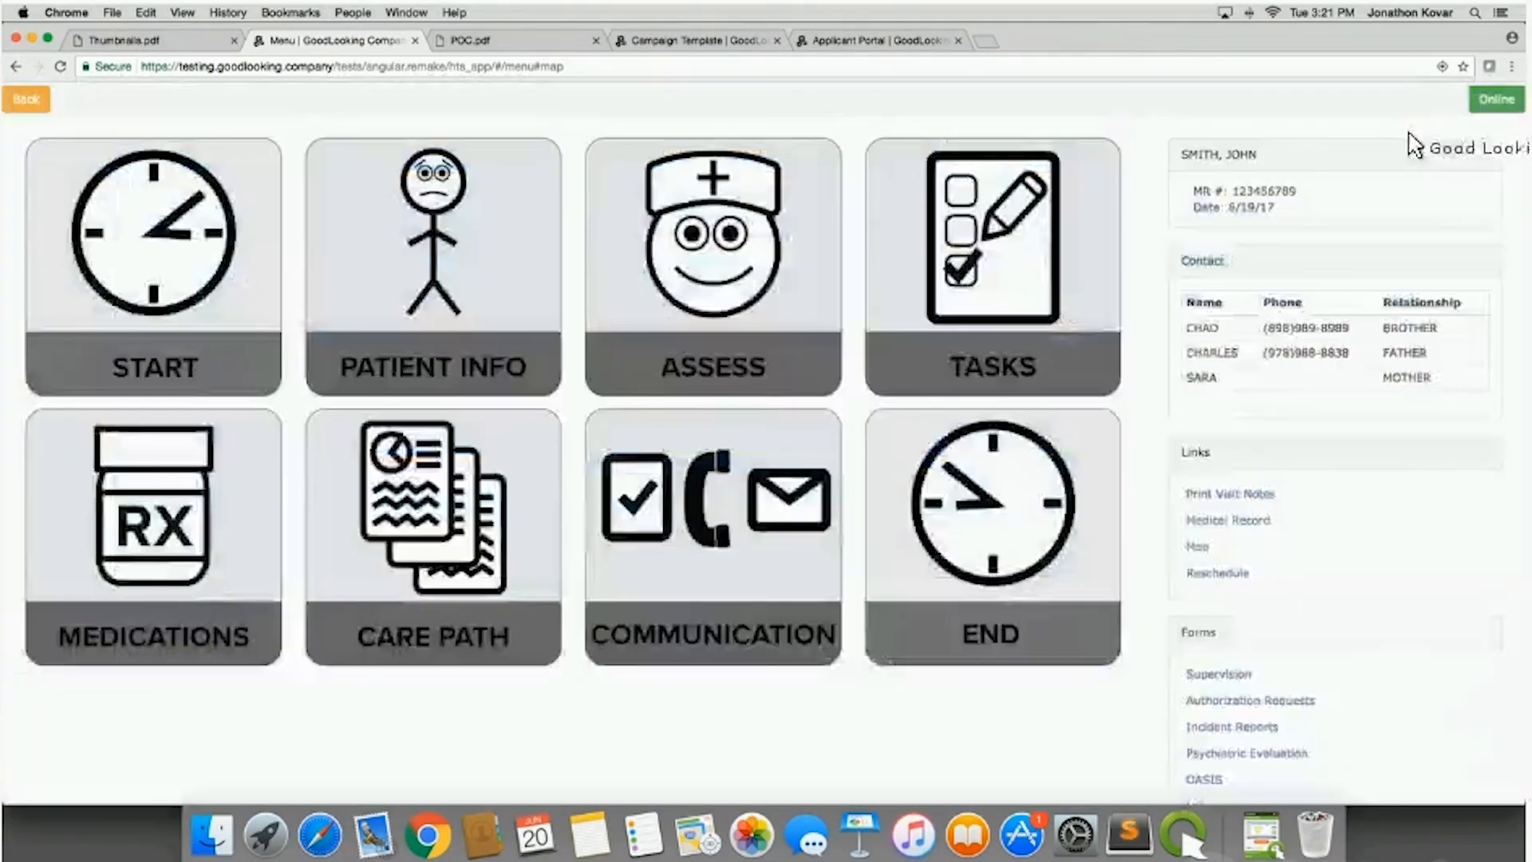
Review the Communication form's care coordination note, show the comment for reporting to the care team with Yes, and close without submitting.
left_click(733, 526)
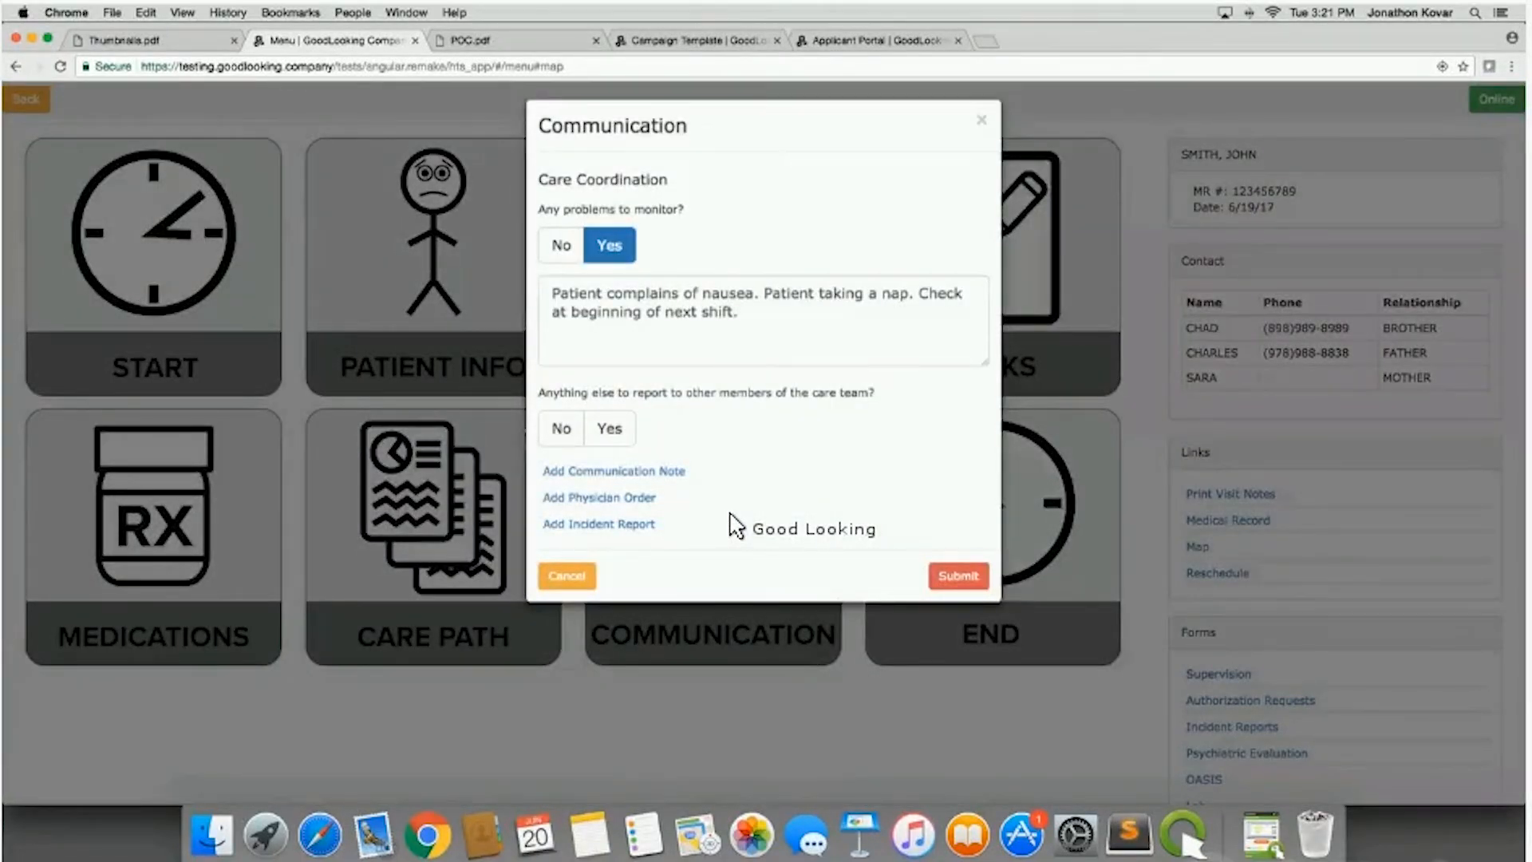
left_click(734, 314)
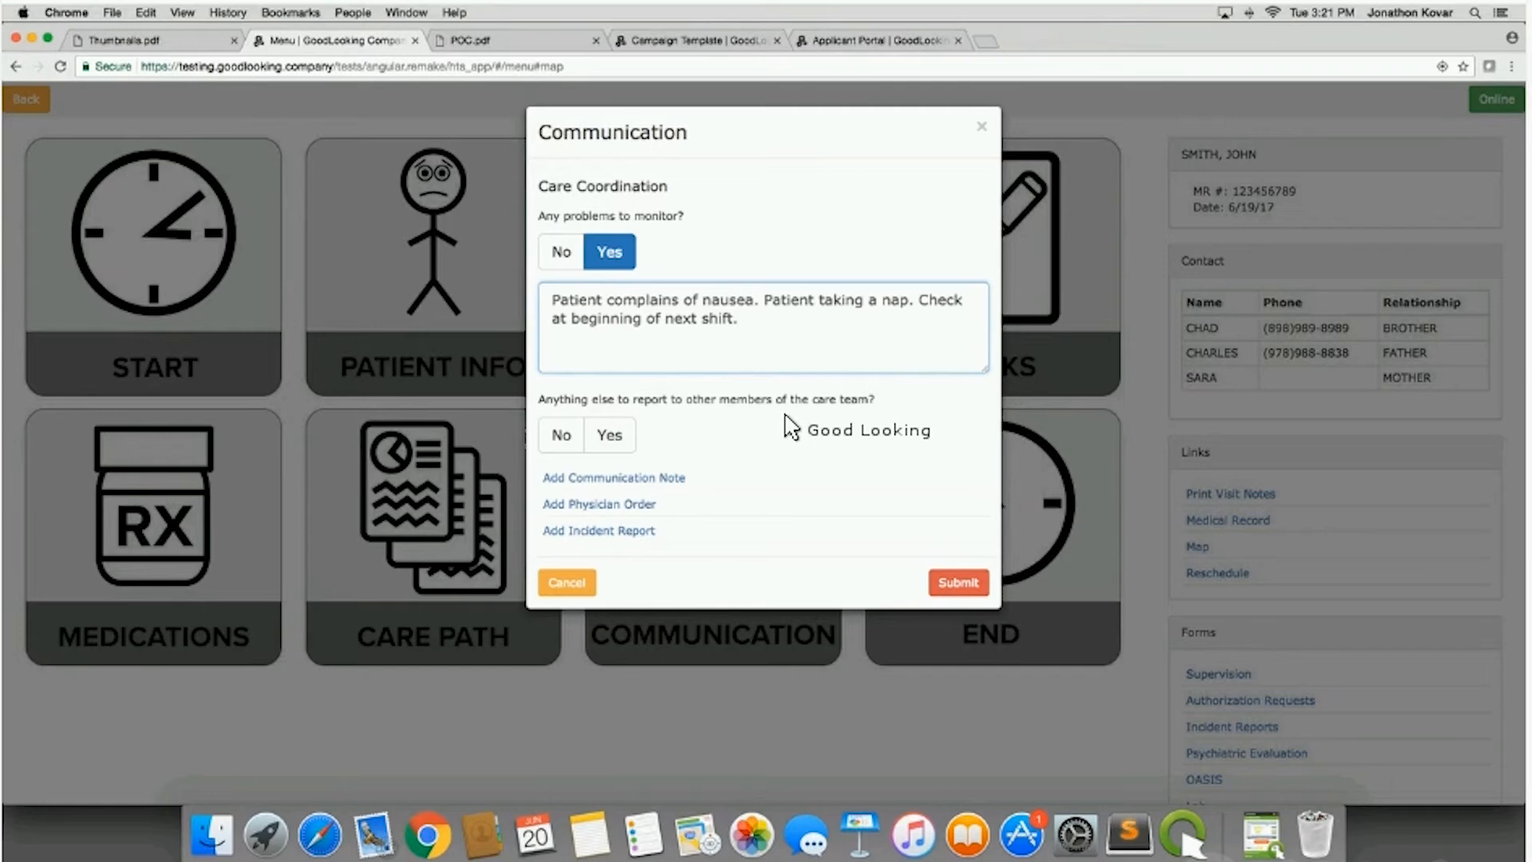
left_click(610, 441)
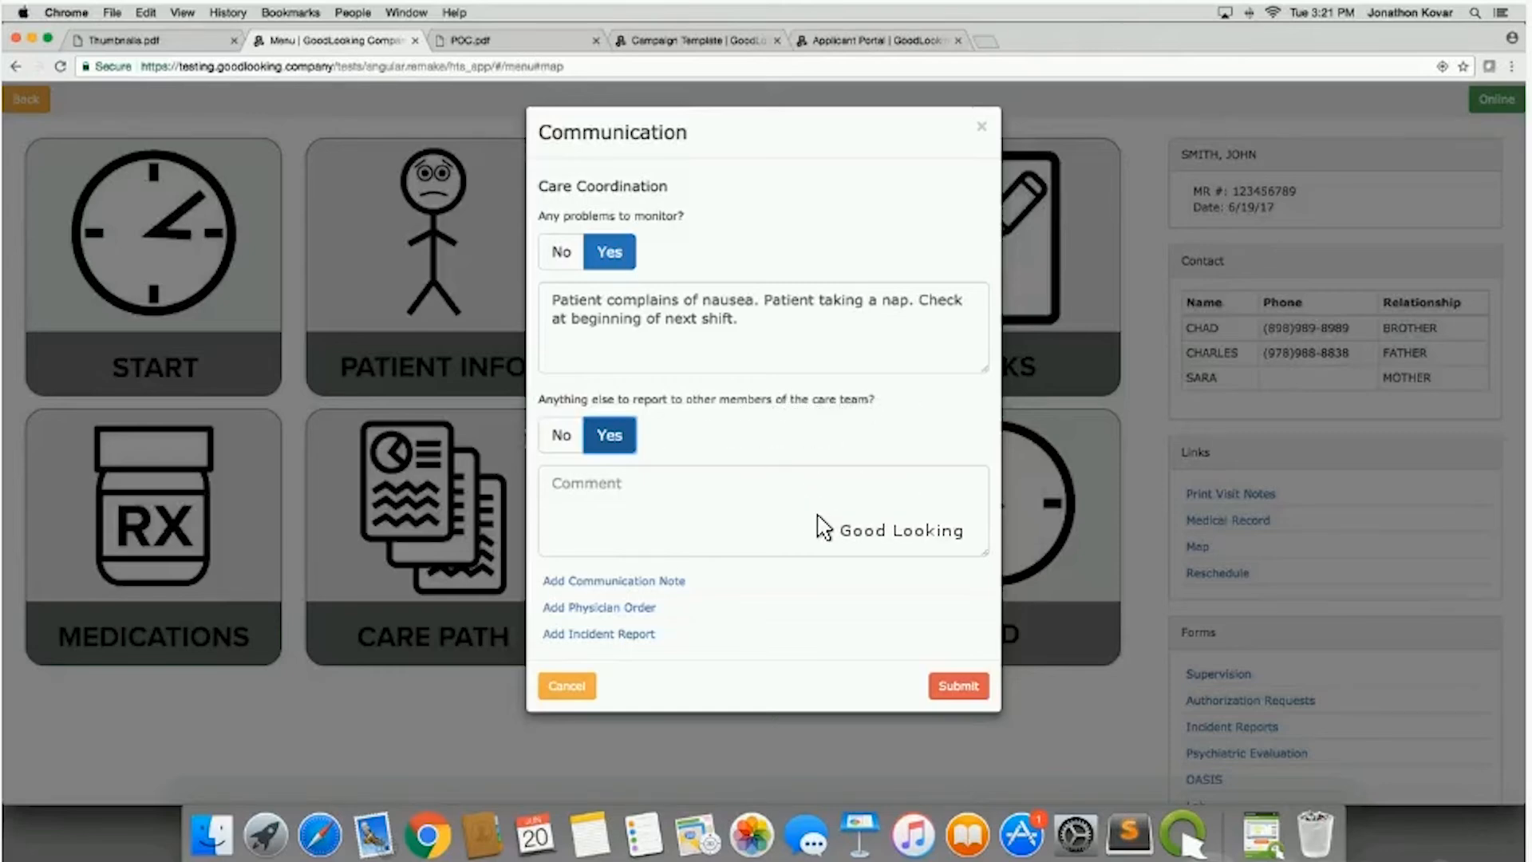
left_click(983, 129)
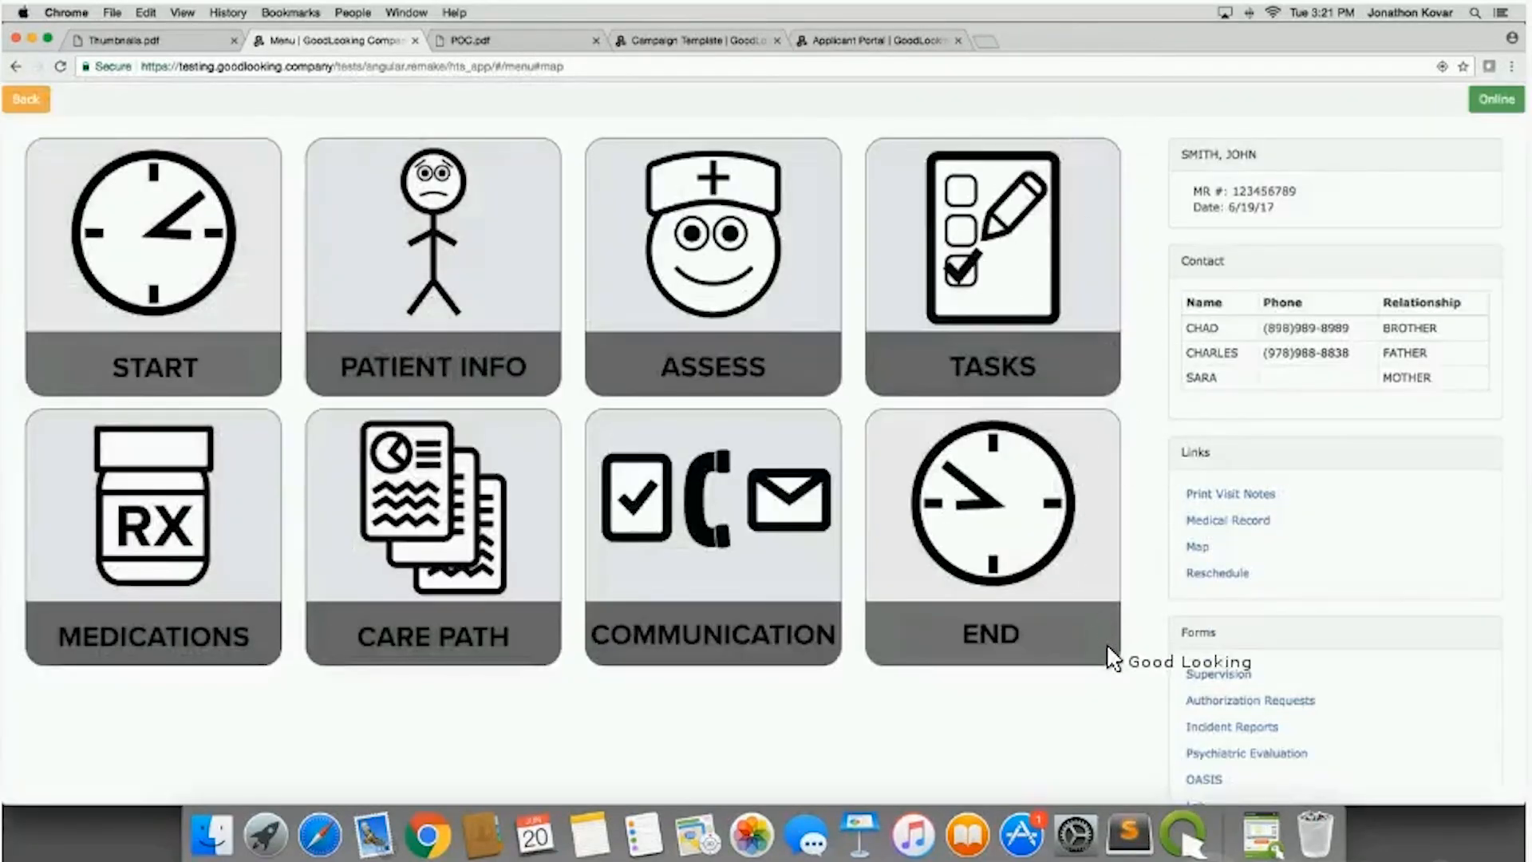
Open the End Visit form, and sign and save the visit.
scroll(1106, 643, "down", 4)
left_click(1024, 341)
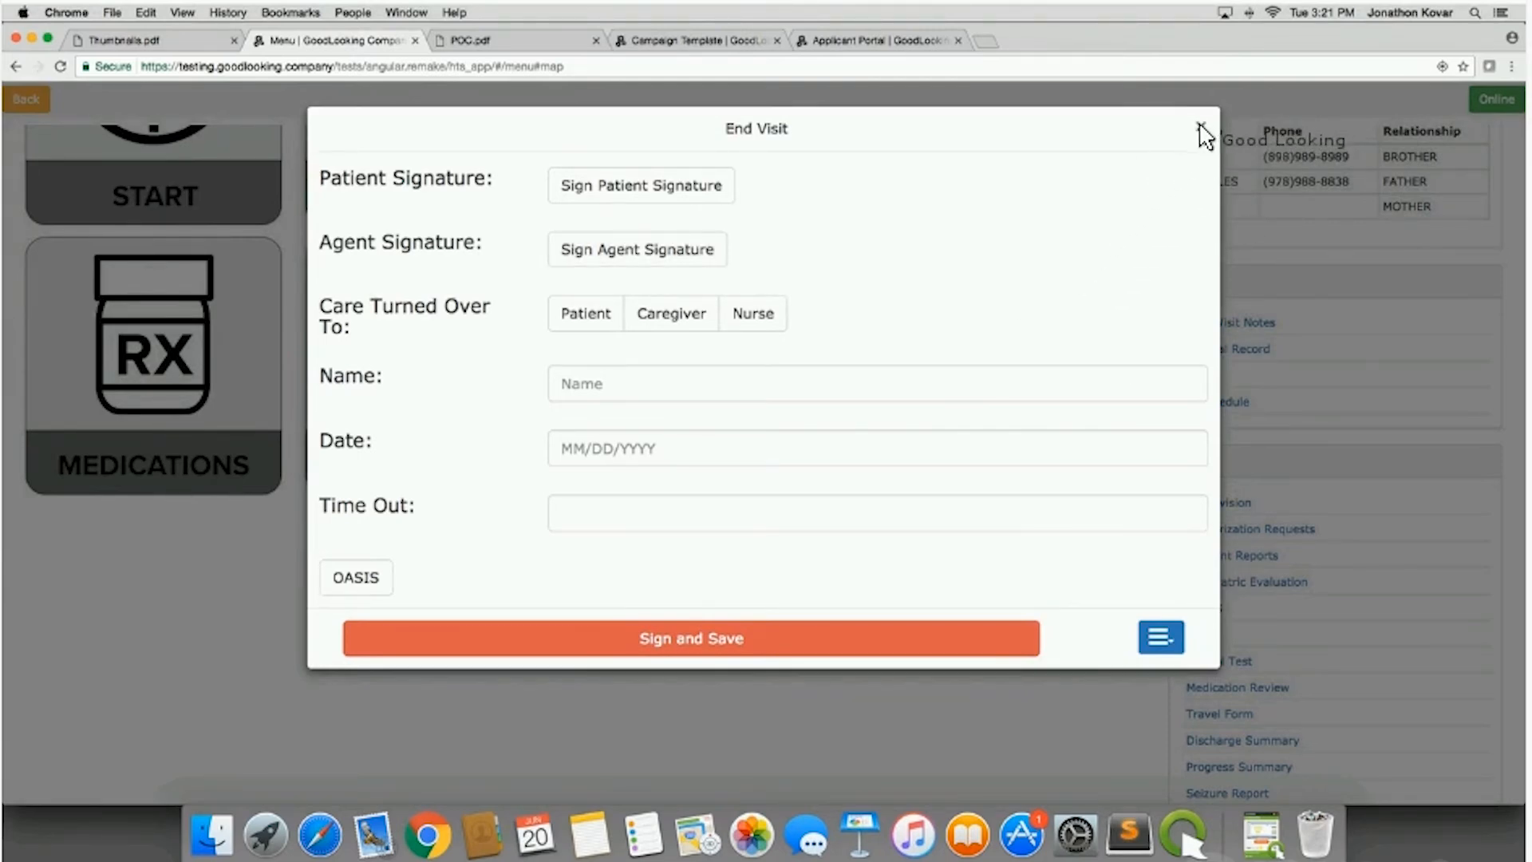
left_click(838, 636)
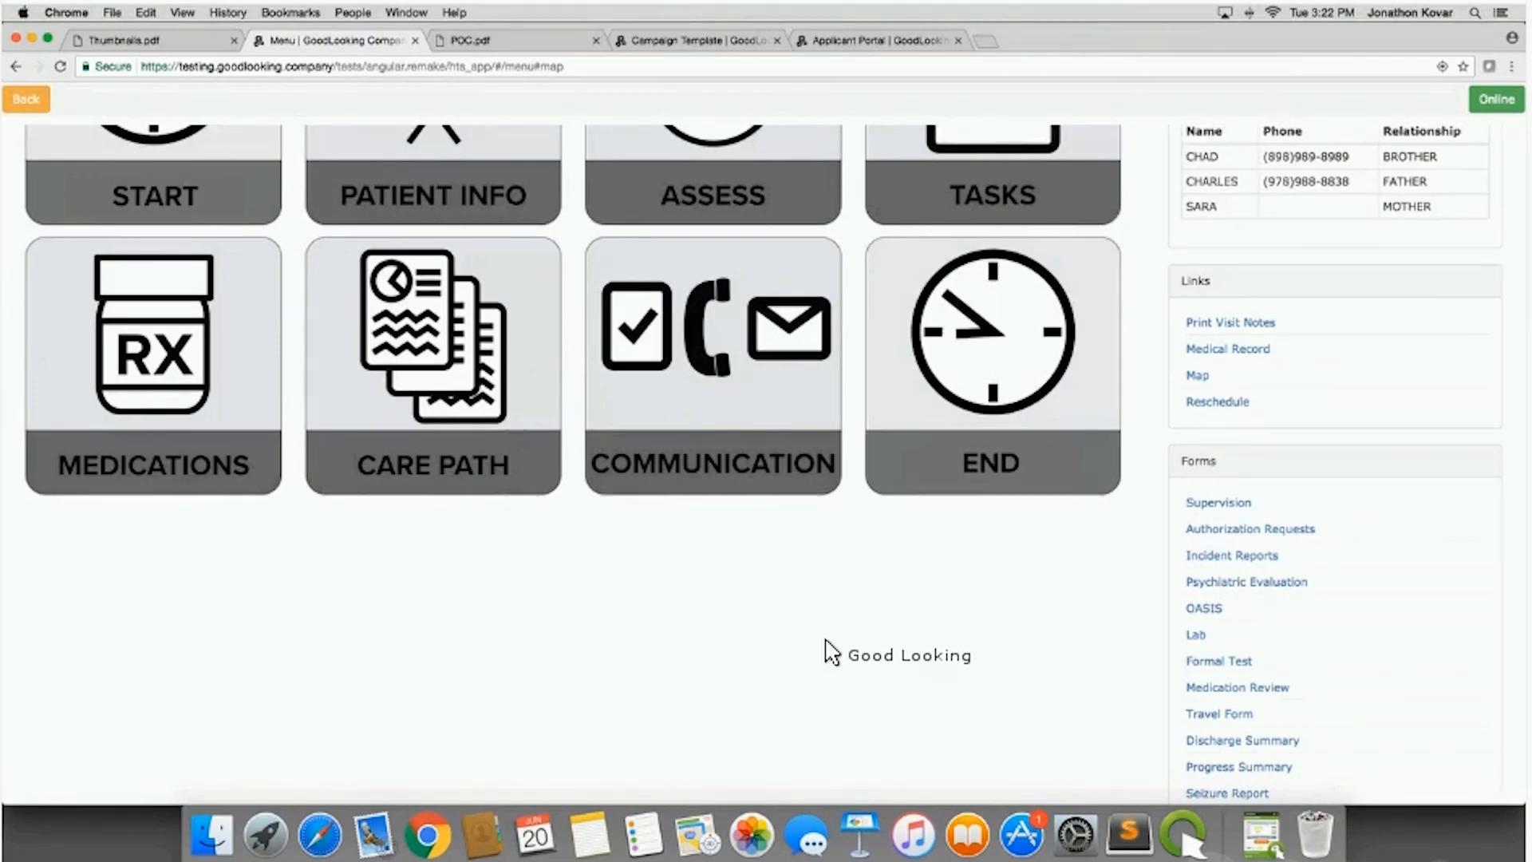
Look through the Links and Forms available for the visit, down to the Missed Visit Report.
scroll(957, 662, "down", 2)
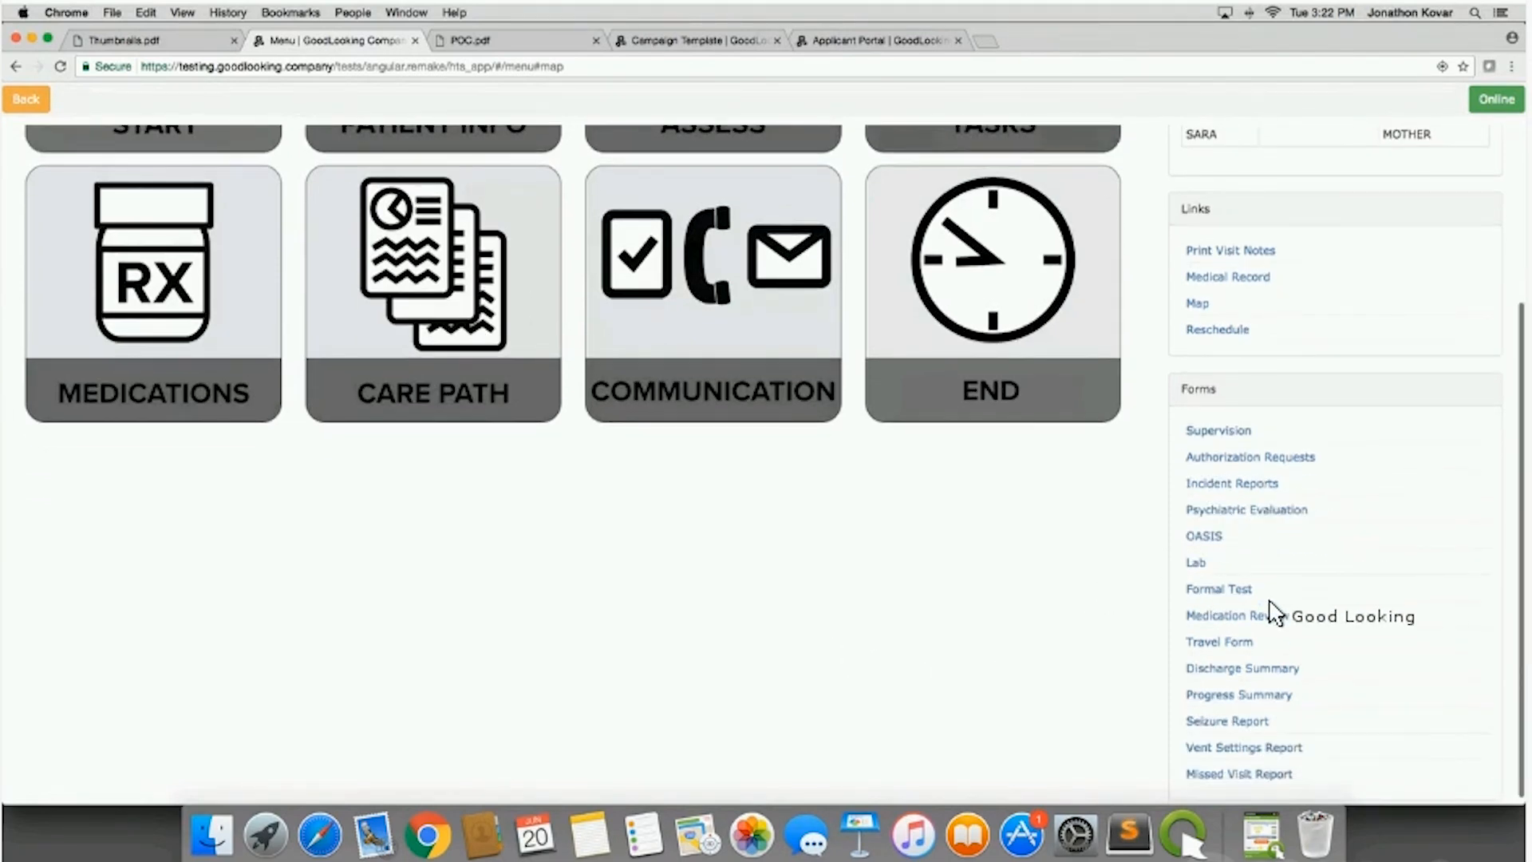
scroll(1290, 754, "down", 1)
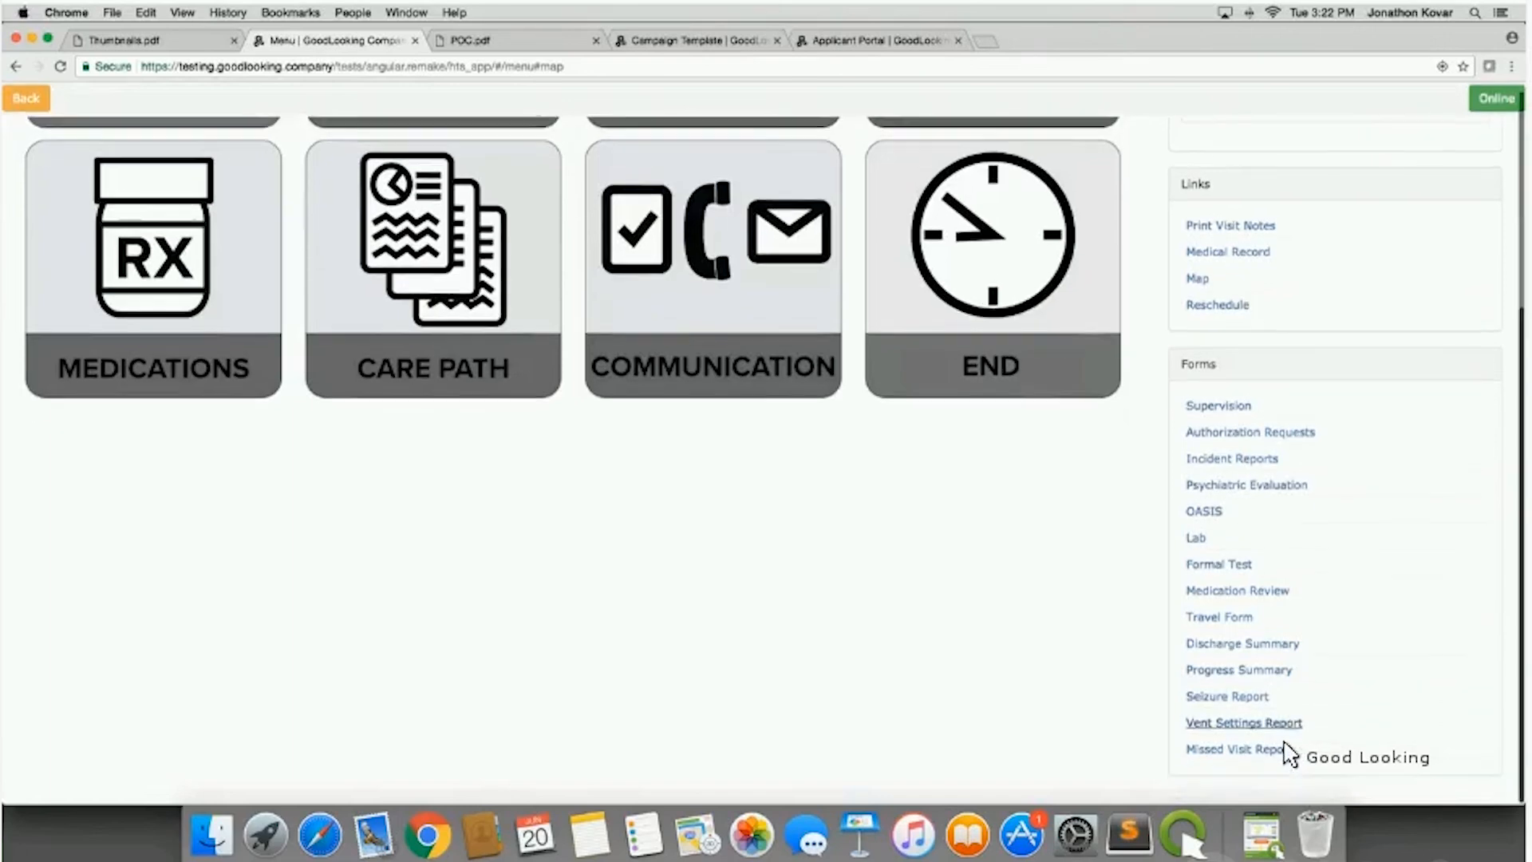
scroll(1057, 576, "up", 5)
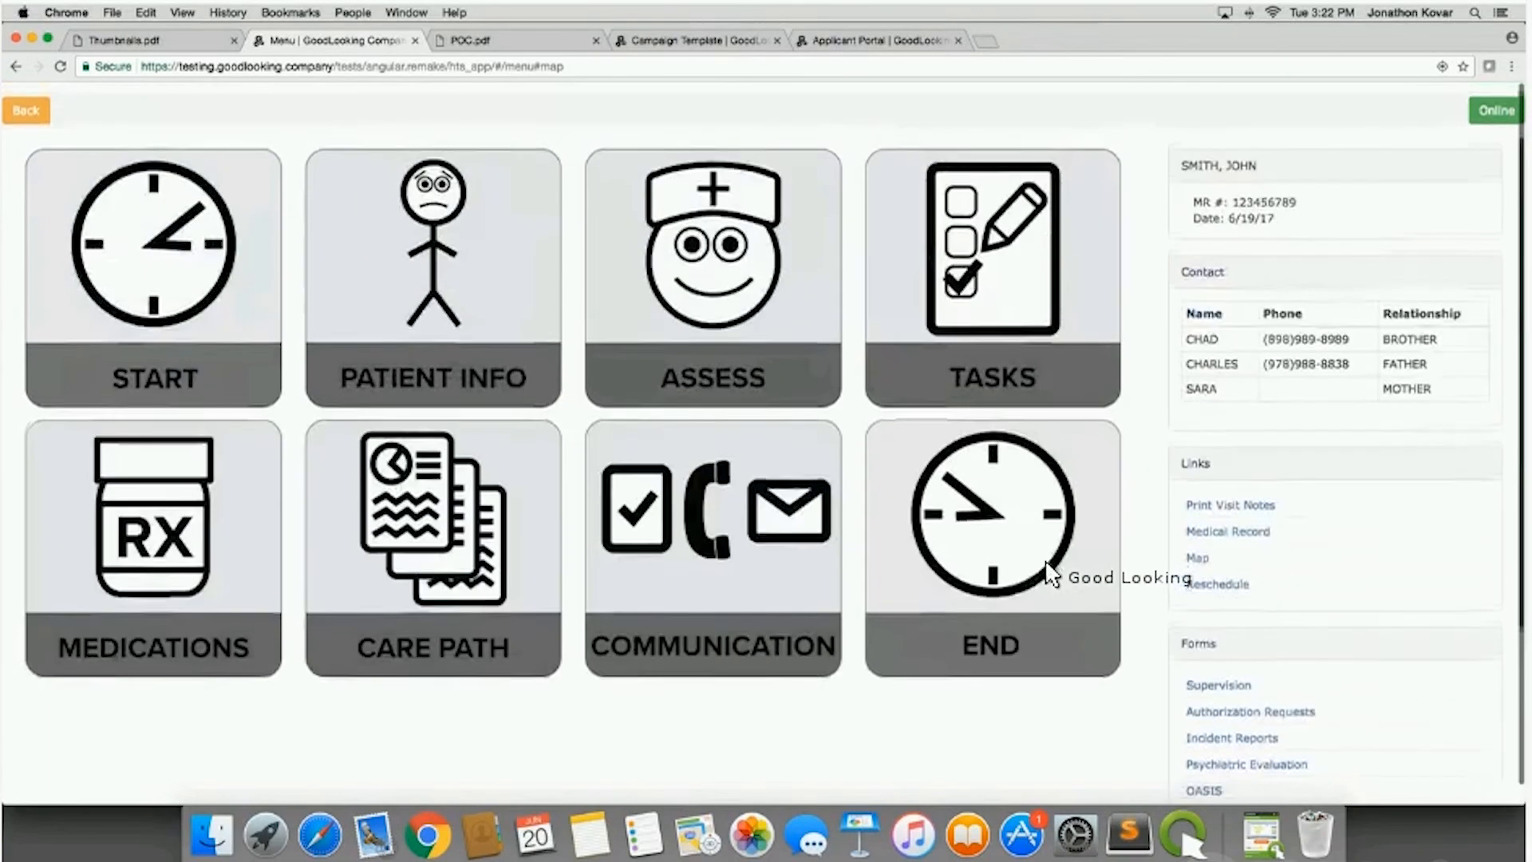